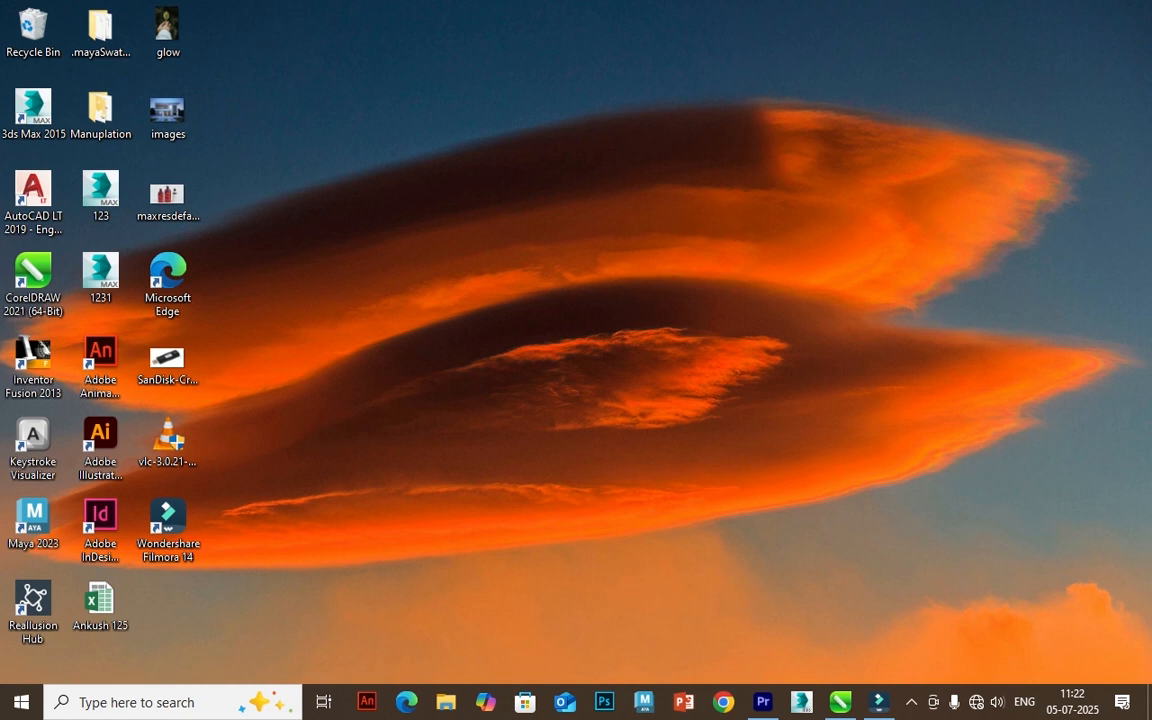
- Switch to CorelDRAW and check which workspace is selected in the list of available workspaces
click(840, 702)
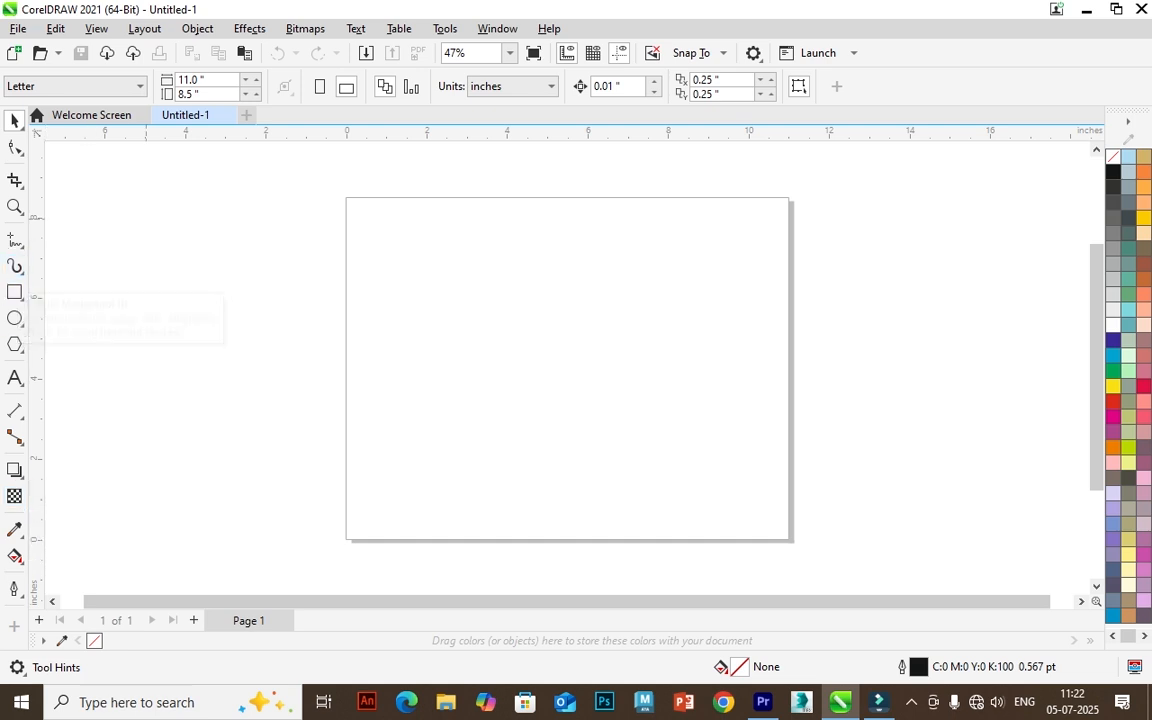
click(497, 28)
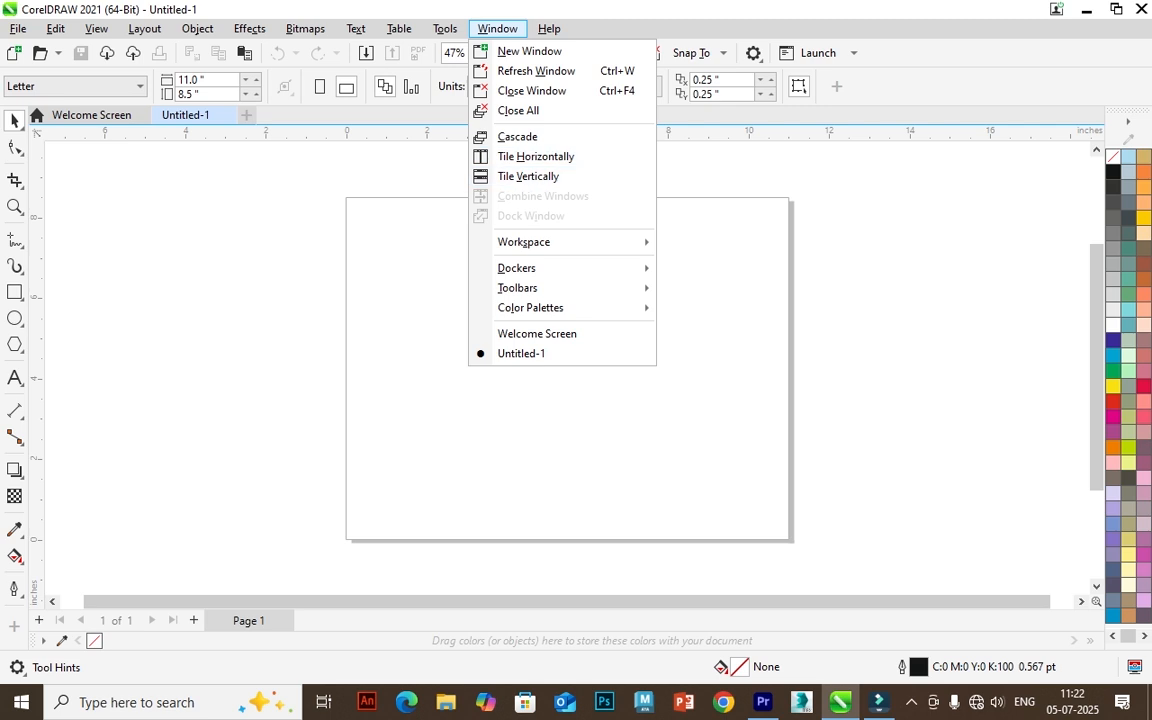
mouse_move(524, 242)
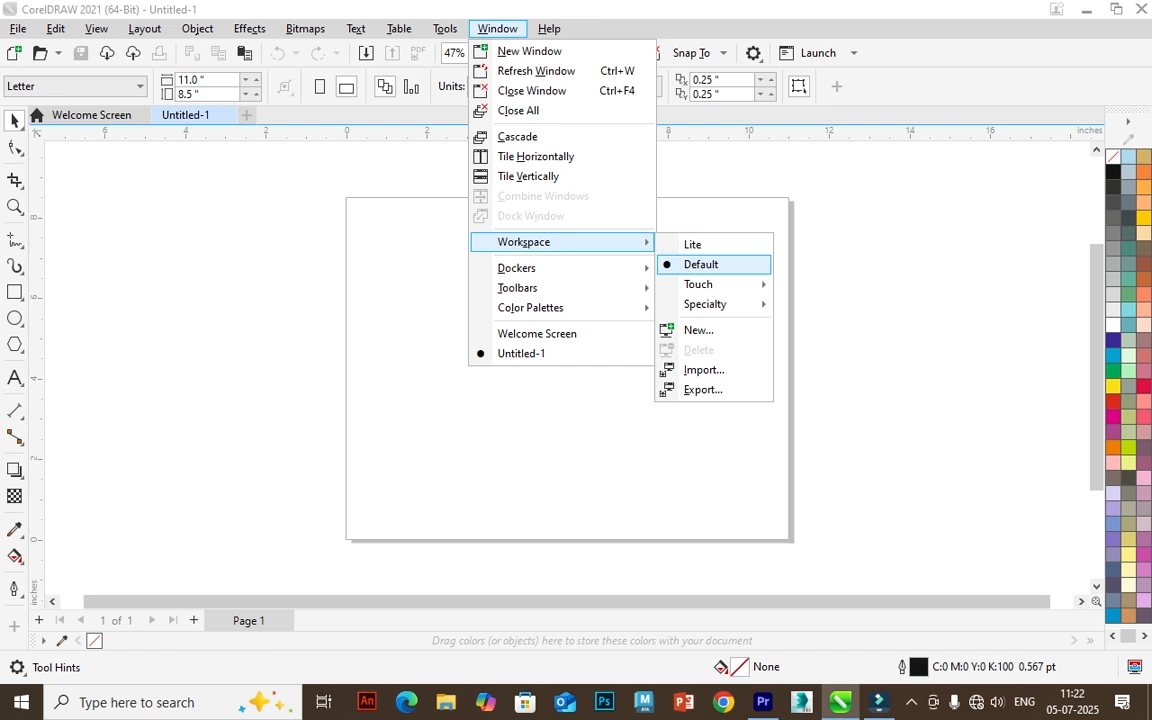
click(405, 345)
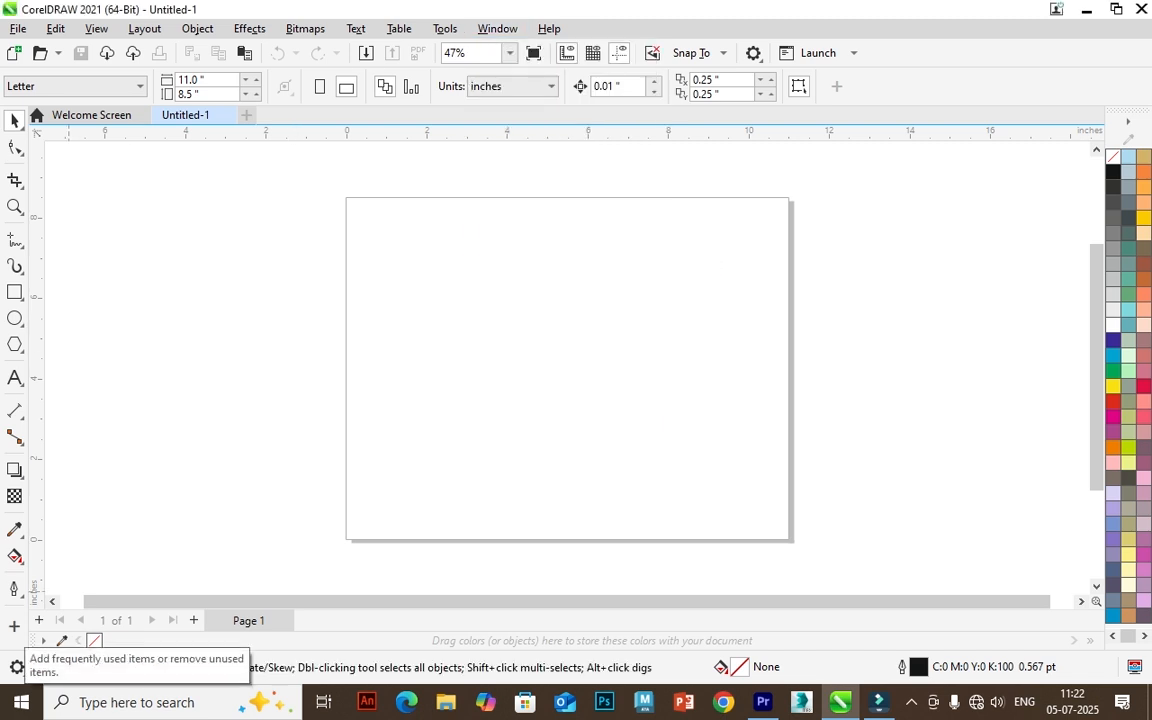
- Enable the Eraser in the toolbox customization list and look through the remaining tool groups down to Outline Tools
click(14, 626)
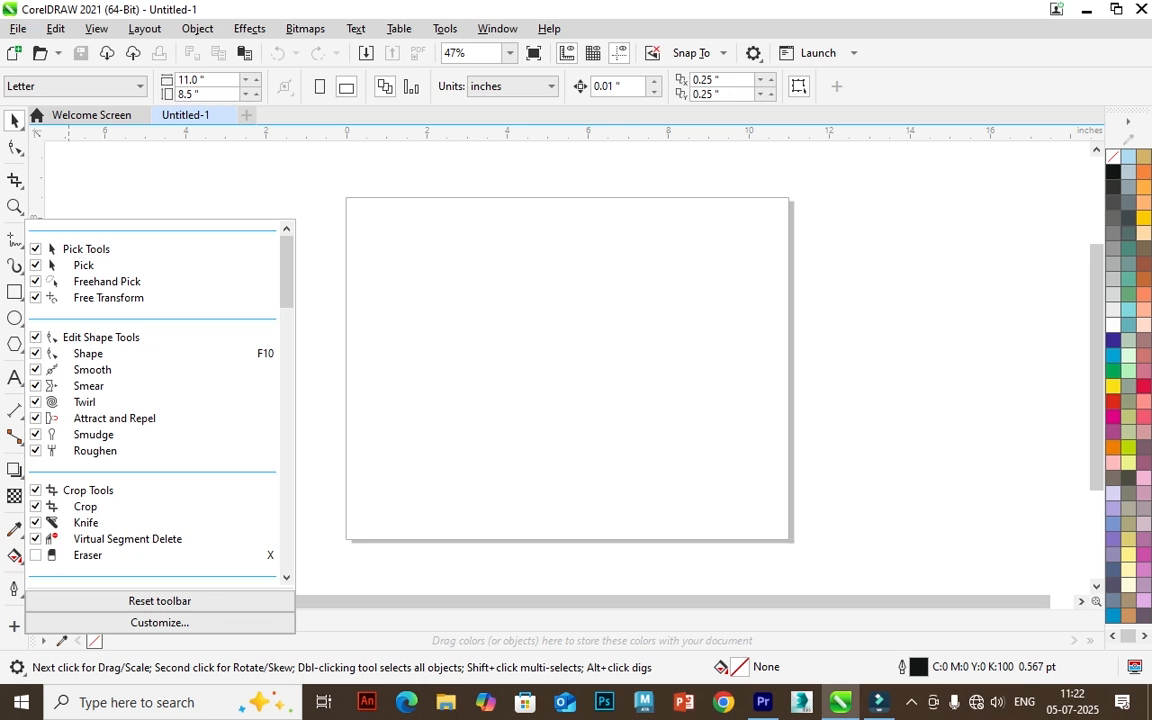
scroll(150, 450, down, 3)
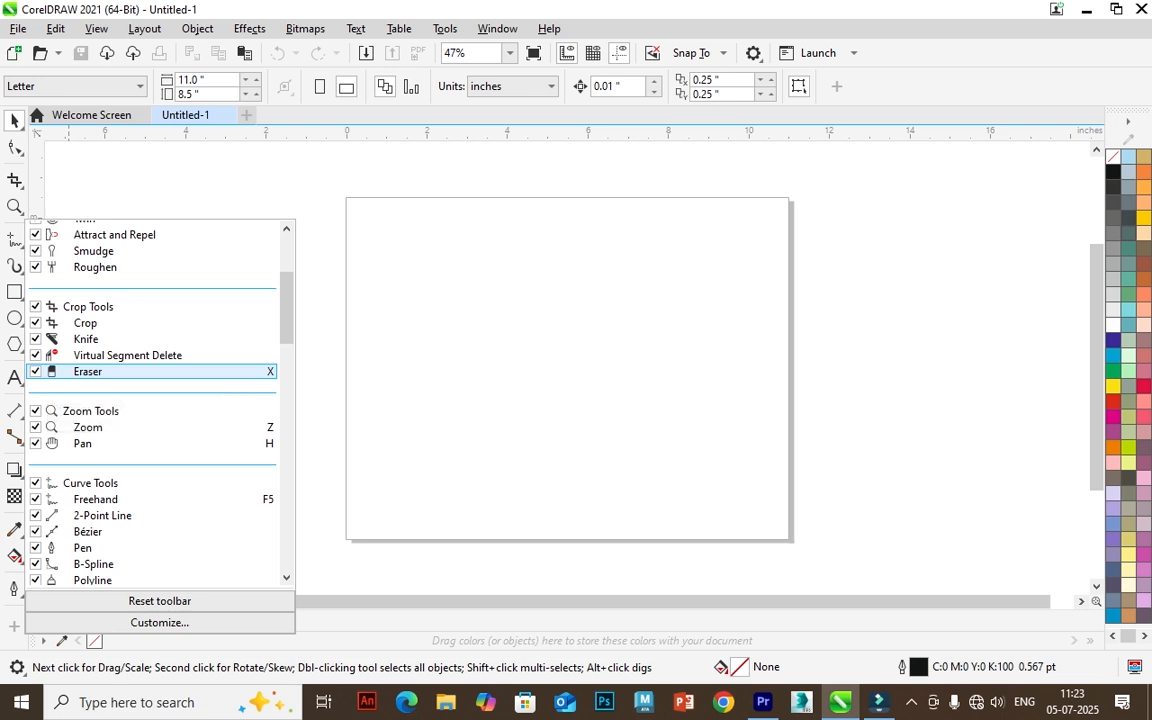
scroll(150, 400, down, 15)
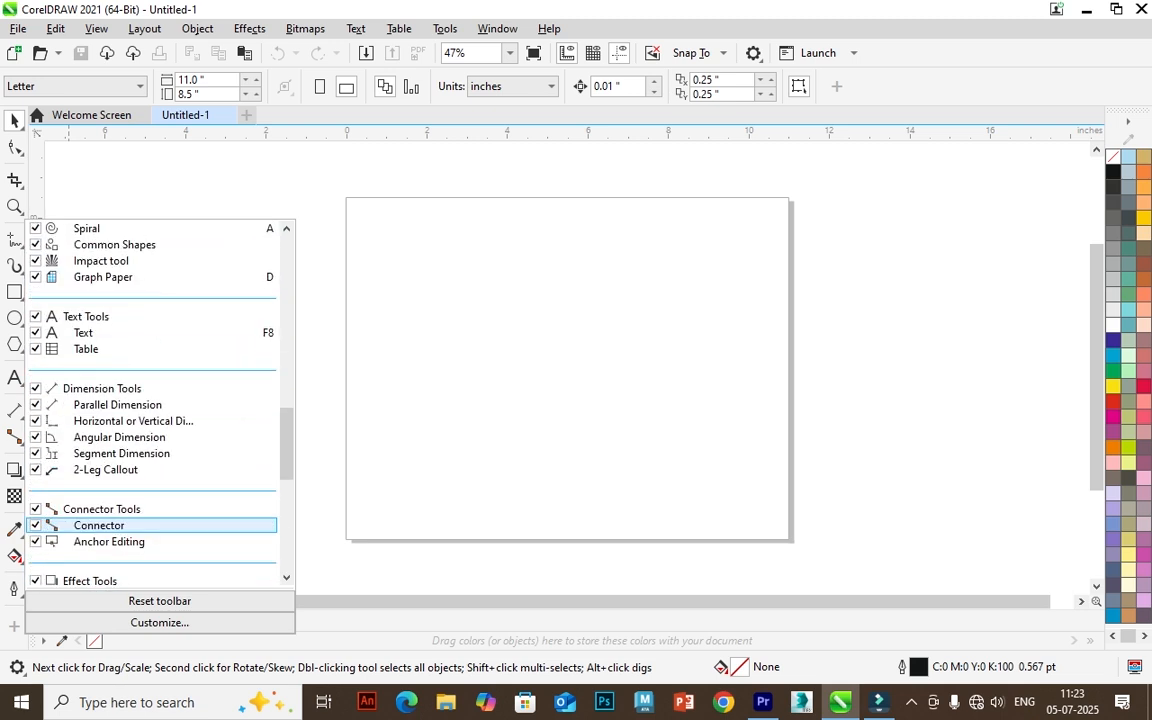
scroll(150, 400, down, 5)
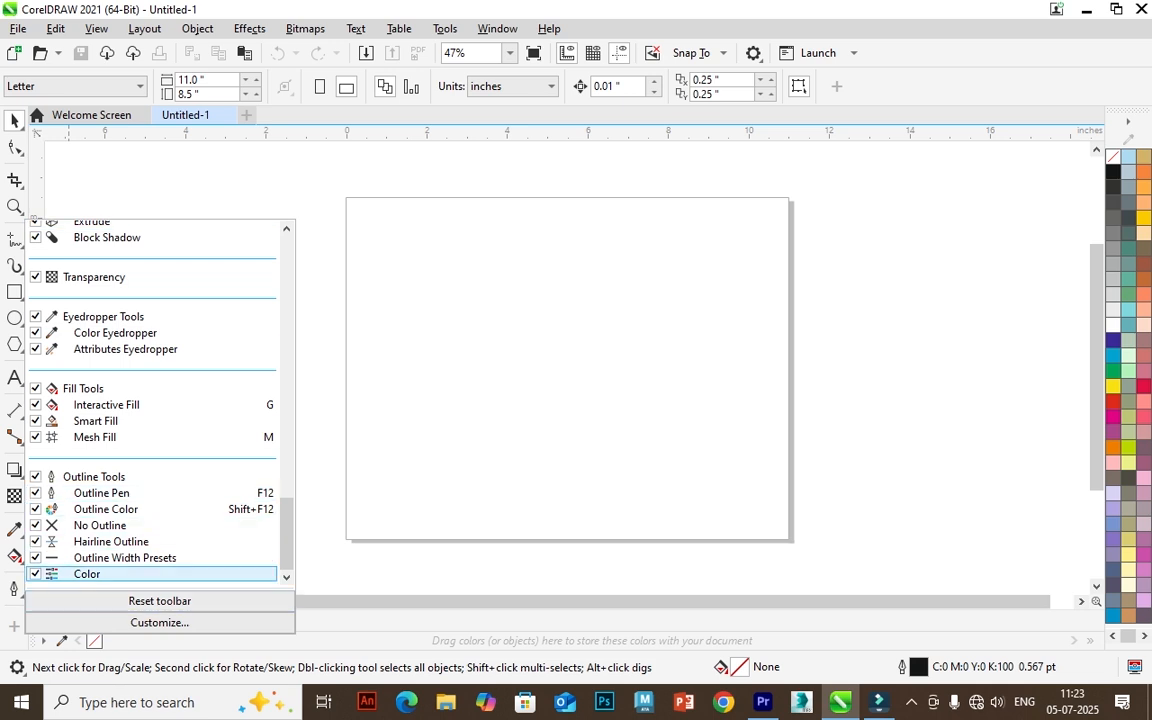
key(Escape)
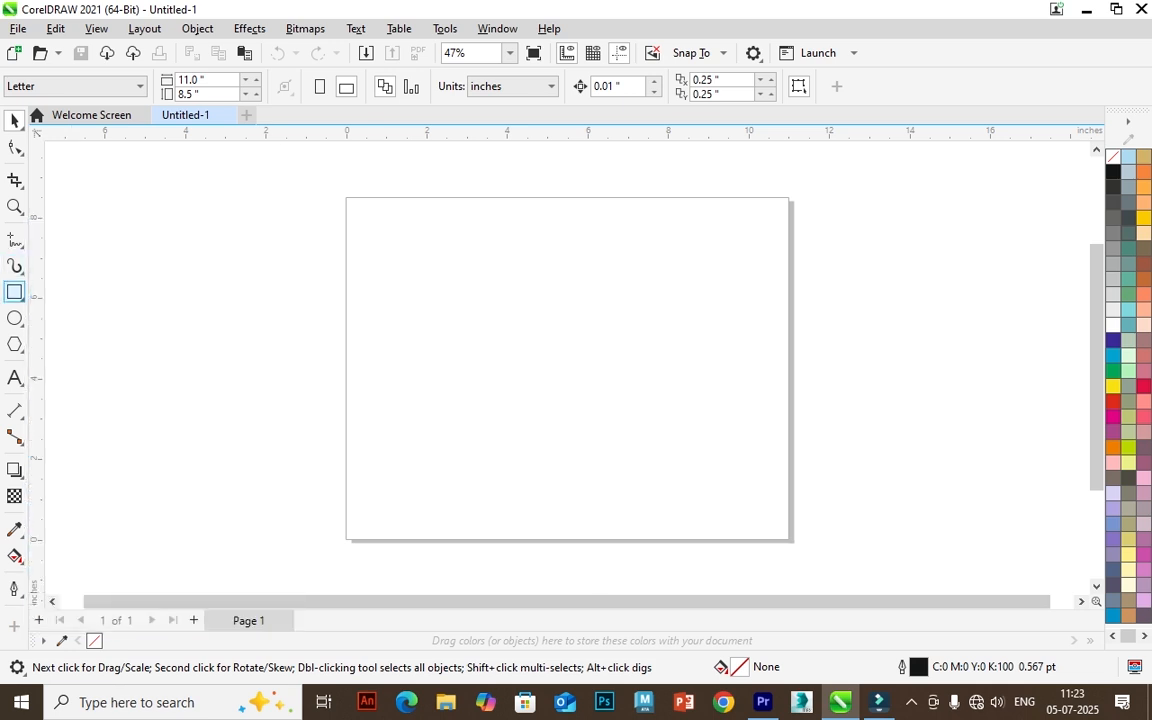
- Draw two curved Artistic Media strokes with a Symbol brush, one across the page's left half and one over its right edge
click(15, 266)
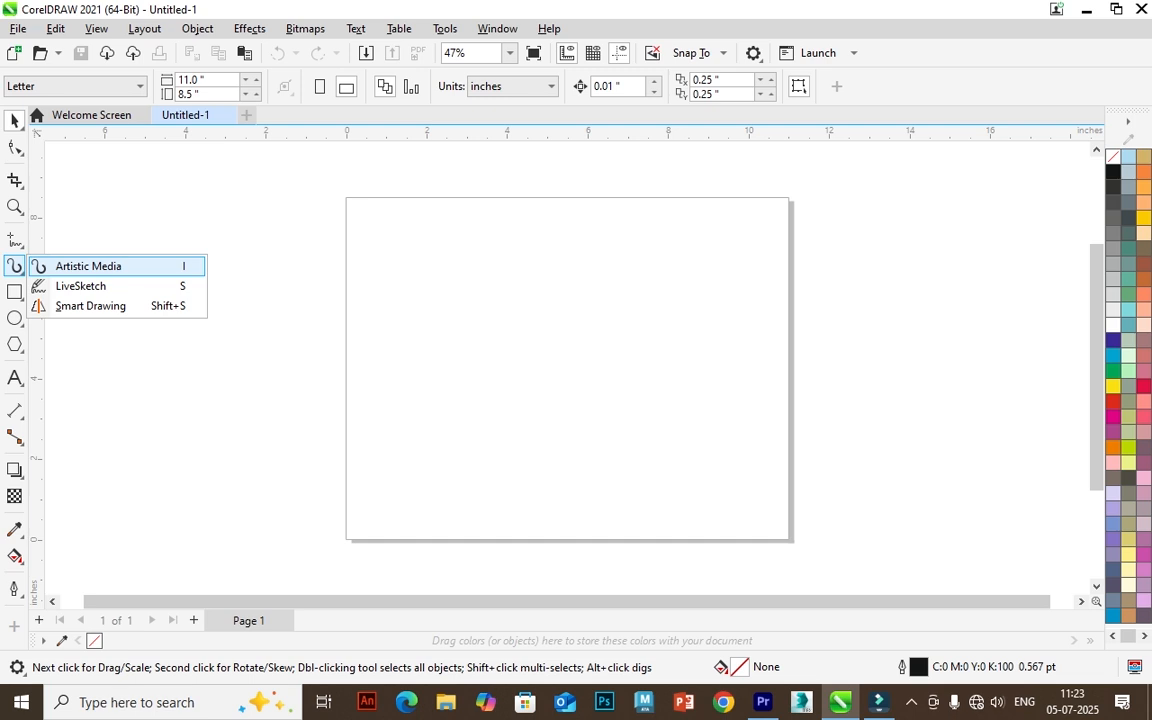
click(88, 266)
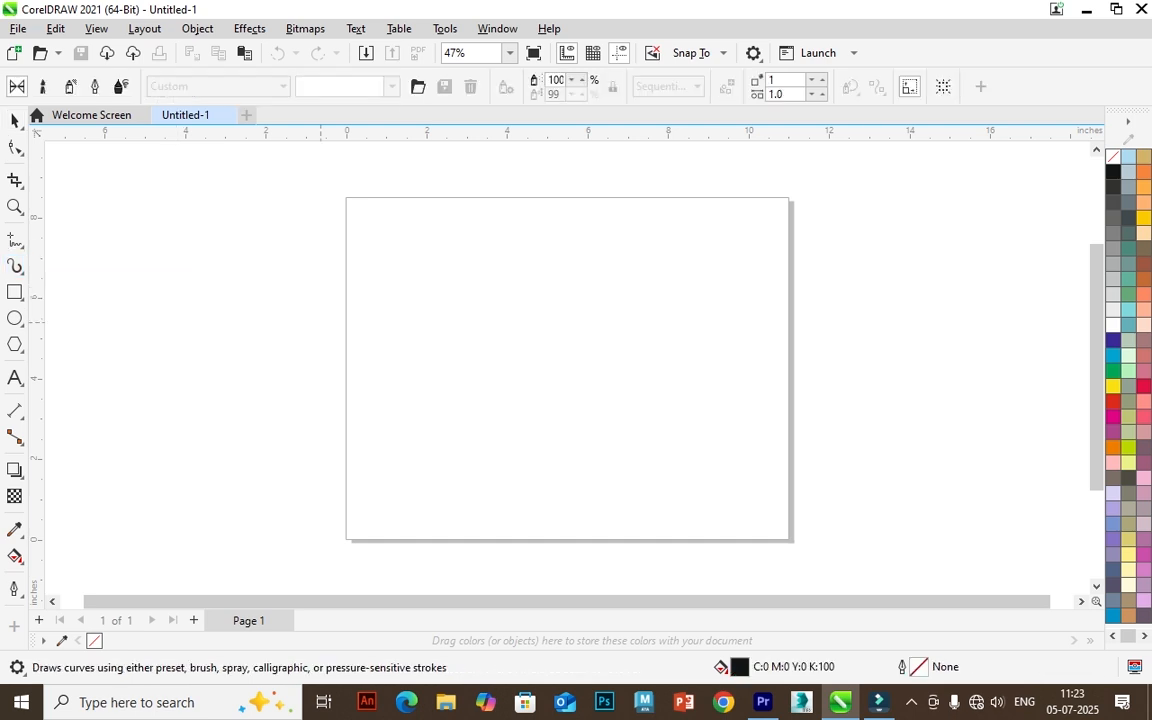
drag(411, 231, 447, 319)
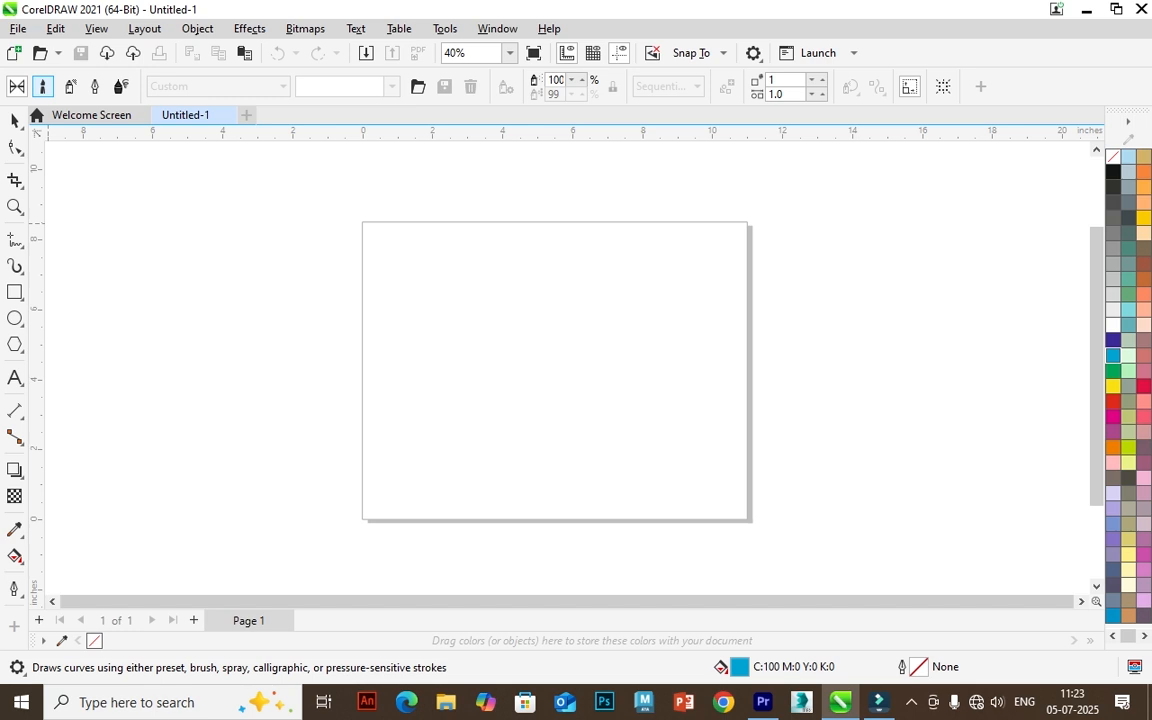
click(43, 87)
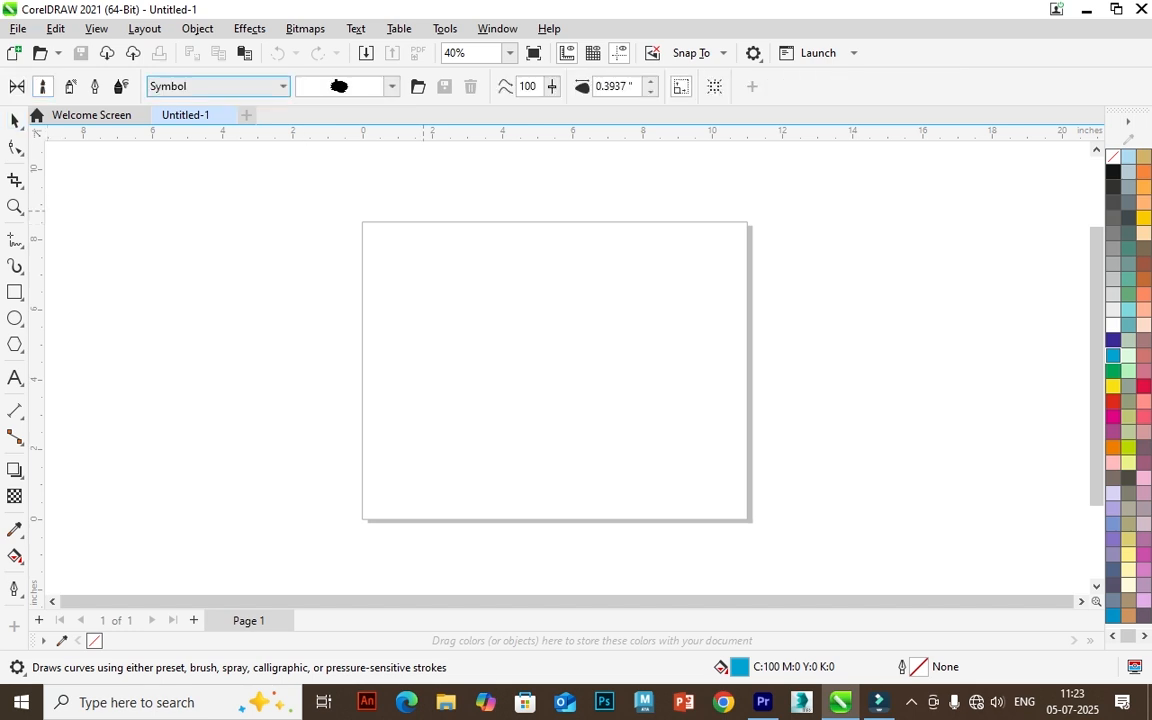
mouse_move(312, 200)
mouse_down()
mouse_move(437, 381)
mouse_move(572, 448)
mouse_up()
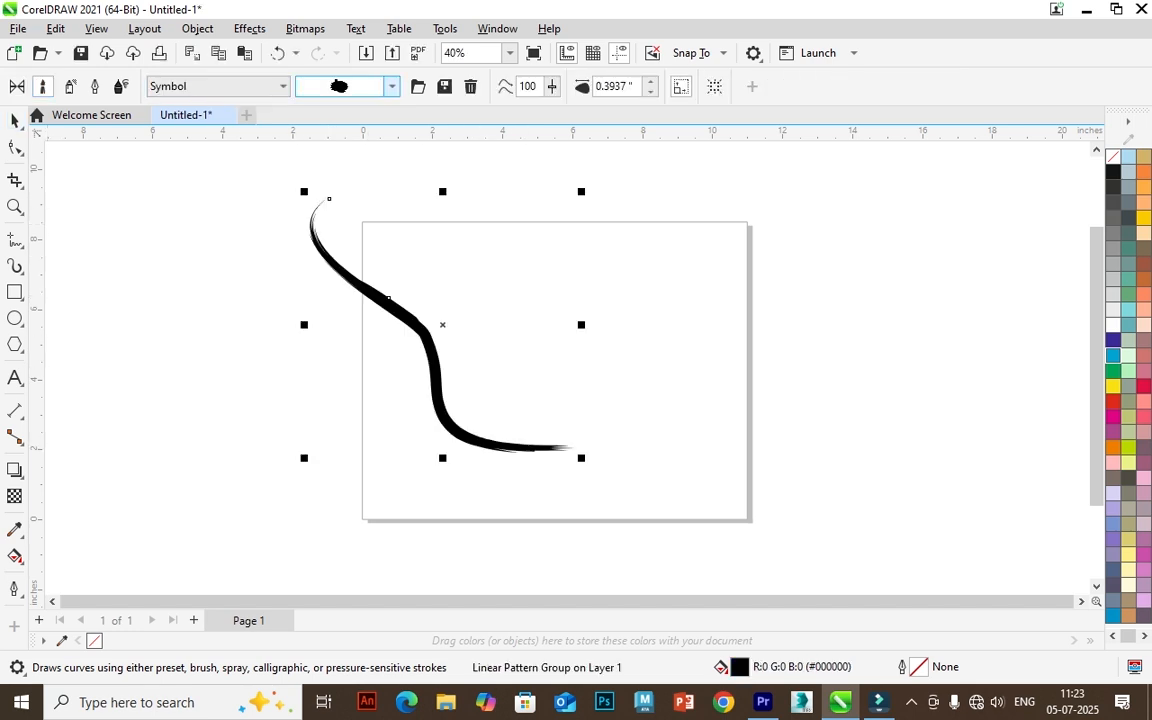
mouse_move(711, 222)
mouse_down()
mouse_move(720, 280)
mouse_move(862, 485)
mouse_up()
- Restyle the stroke at the page's right edge with the feathery leaf brush, then with the thin bare-branch brush
drag(760, 10, 578, 234)
click(330, 309)
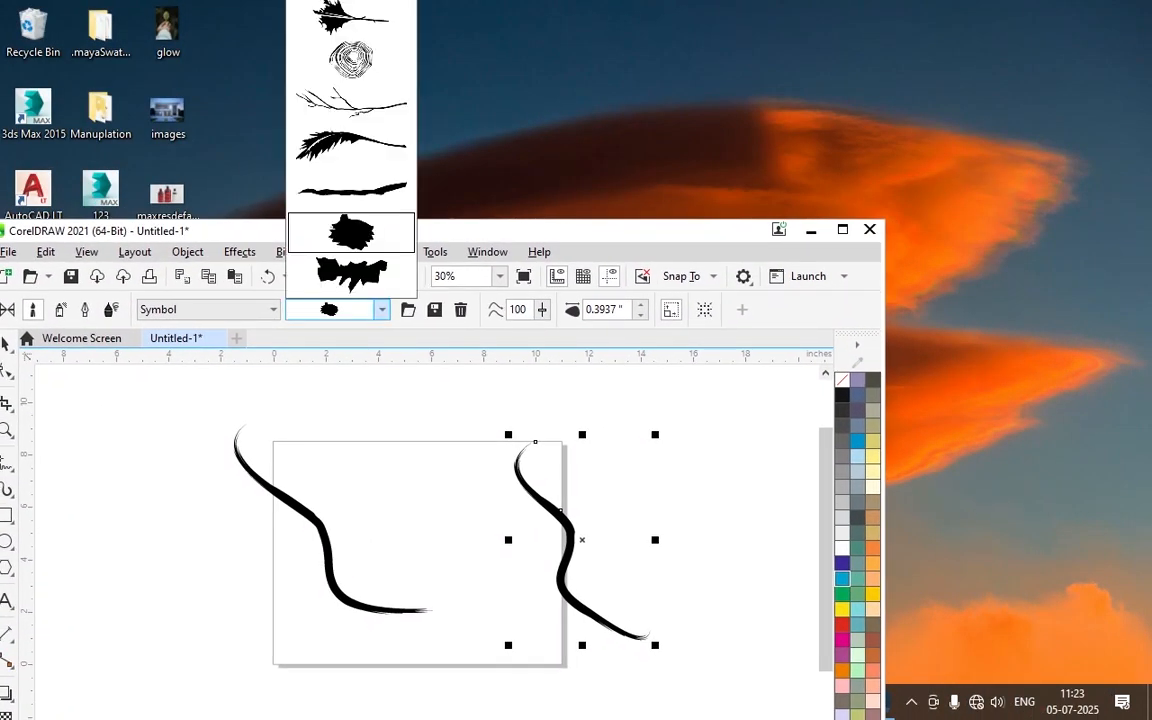
click(350, 141)
click(330, 309)
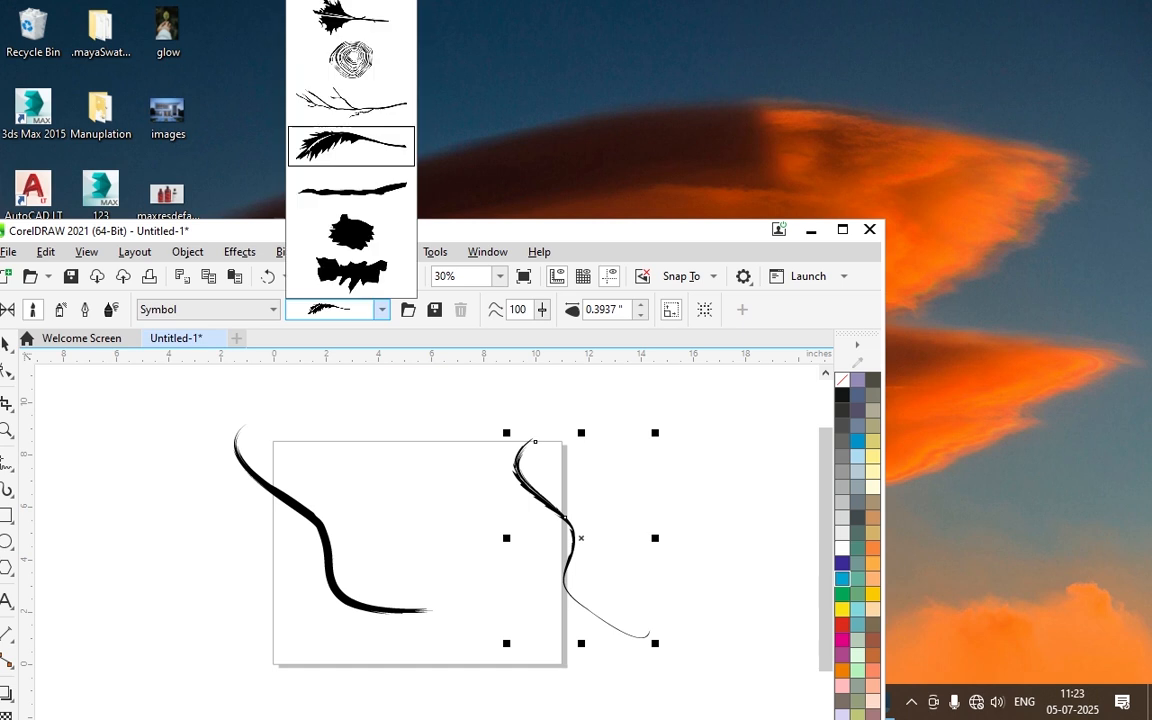
click(347, 104)
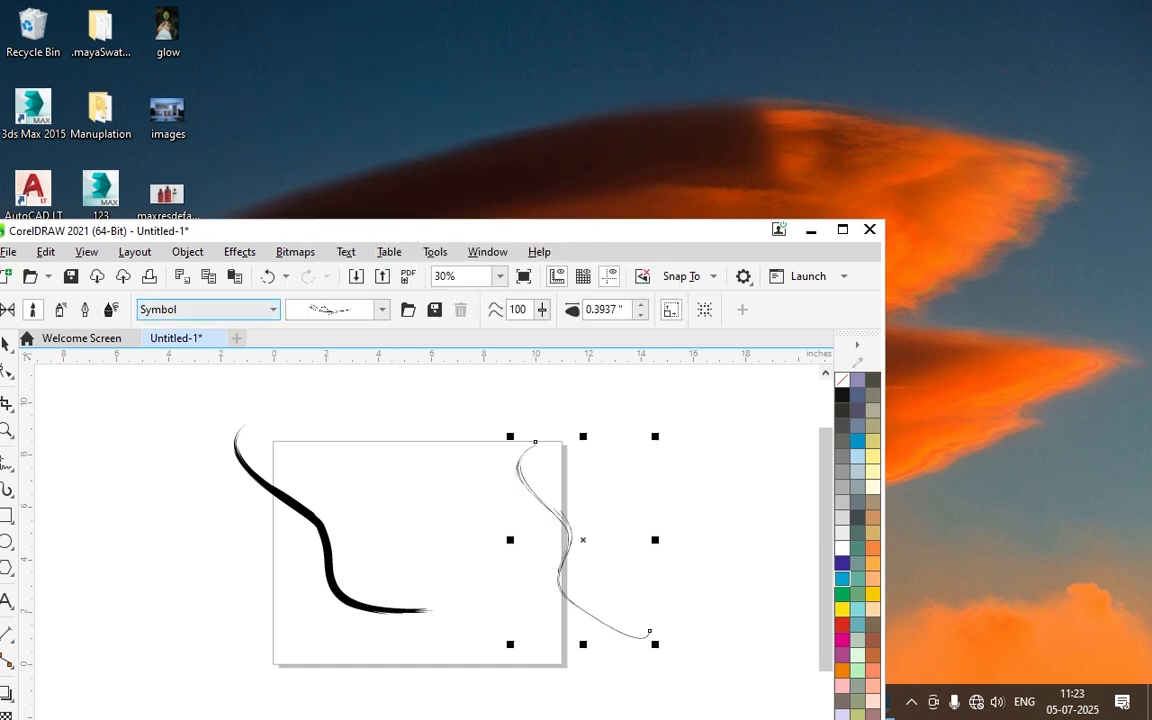
- Spray a large loop of holly leaves with red berries around the upper page, using the Sprayer's Plants category
drag(578, 231, 647, 233)
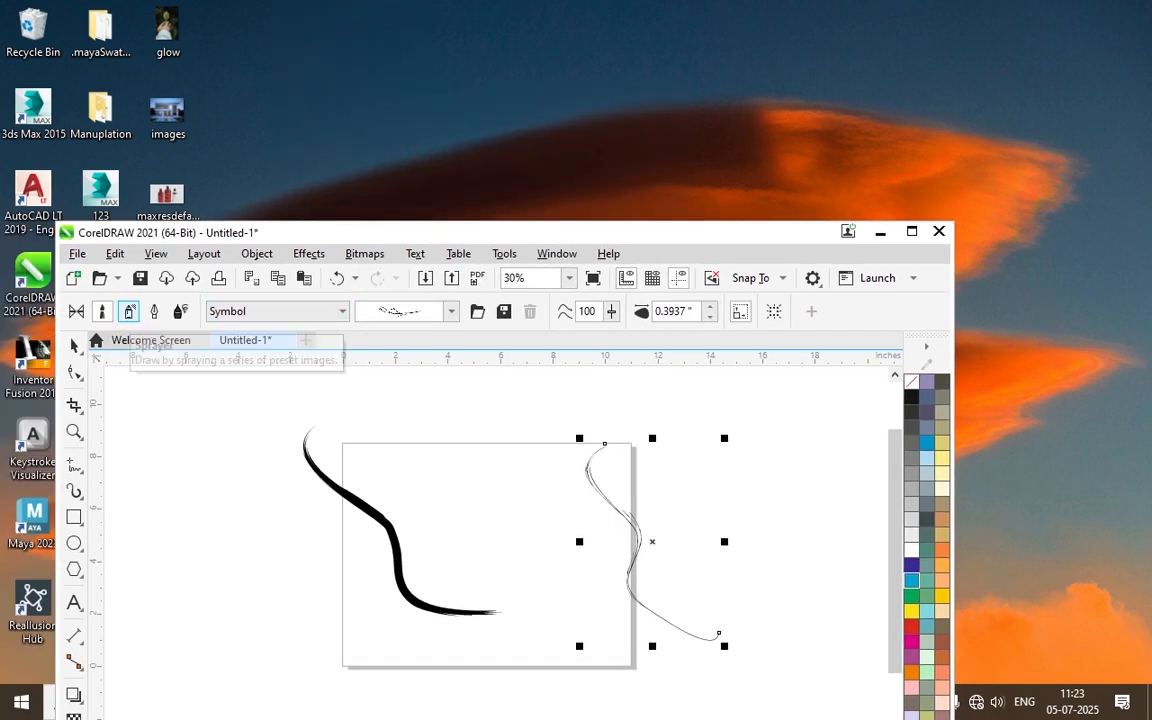
click(128, 311)
click(400, 311)
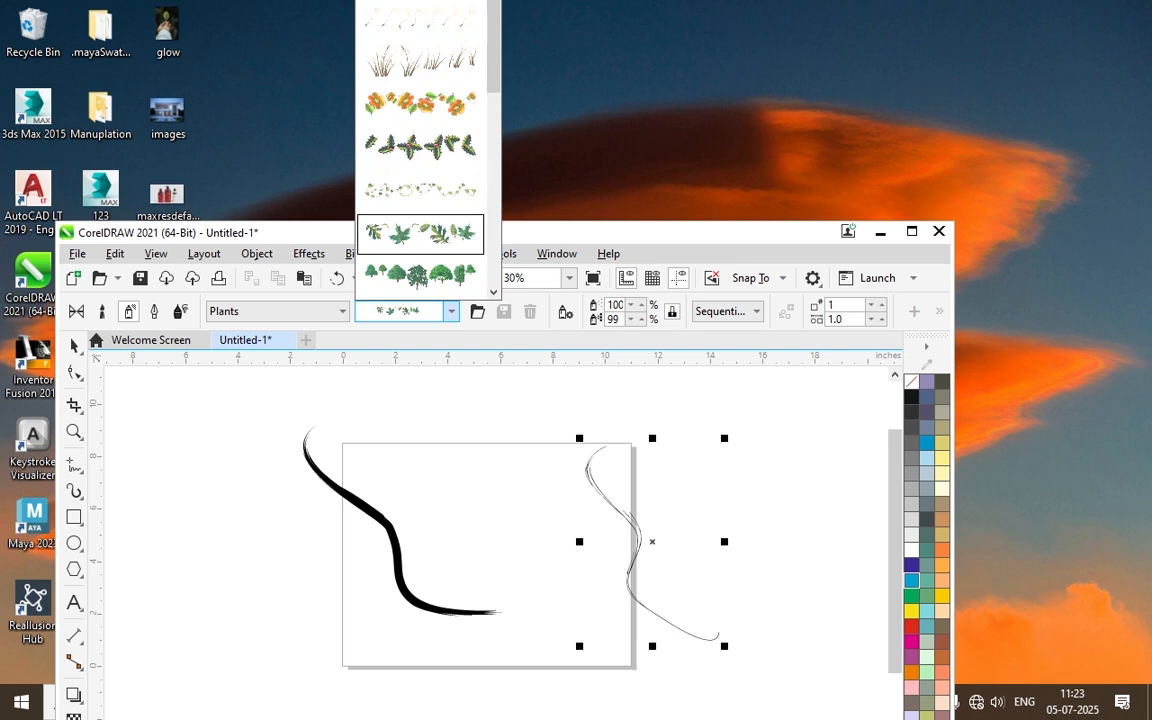
click(421, 147)
mouse_move(424, 427)
mouse_down()
mouse_move(525, 555)
mouse_move(798, 445)
mouse_move(255, 415)
mouse_up()
- Change the sprayed loop to the Food category's wrapped candy pattern
drag(559, 241, 590, 183)
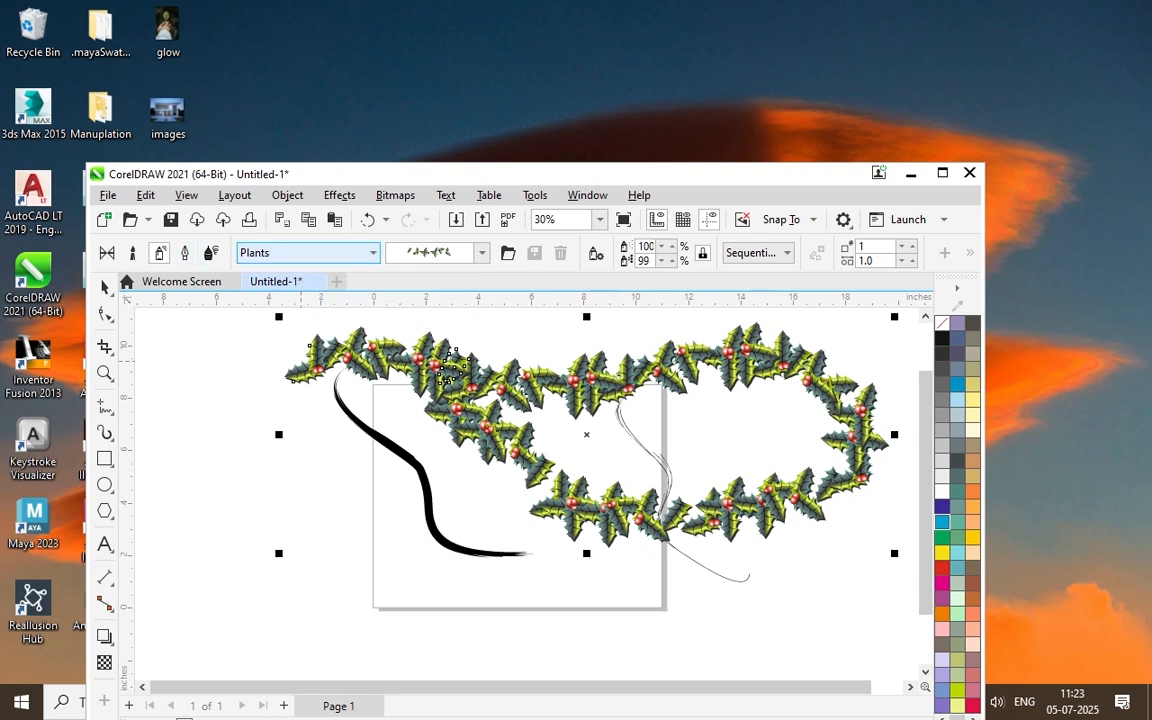
click(305, 252)
click(265, 285)
click(481, 252)
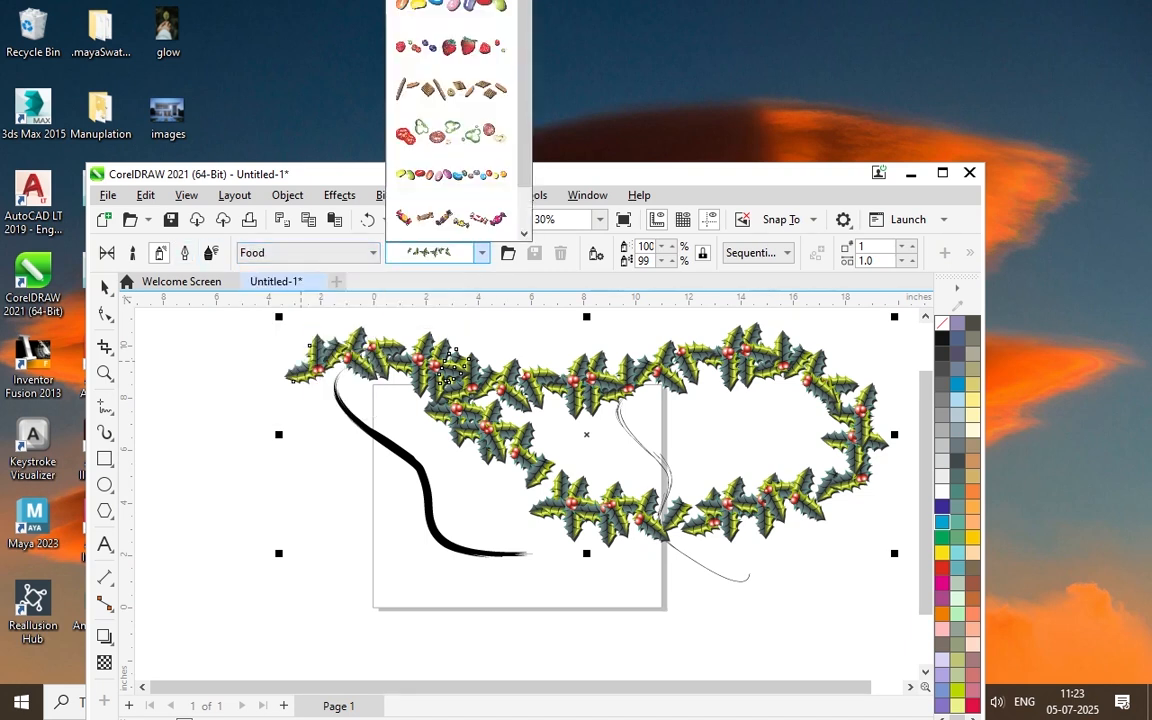
click(450, 217)
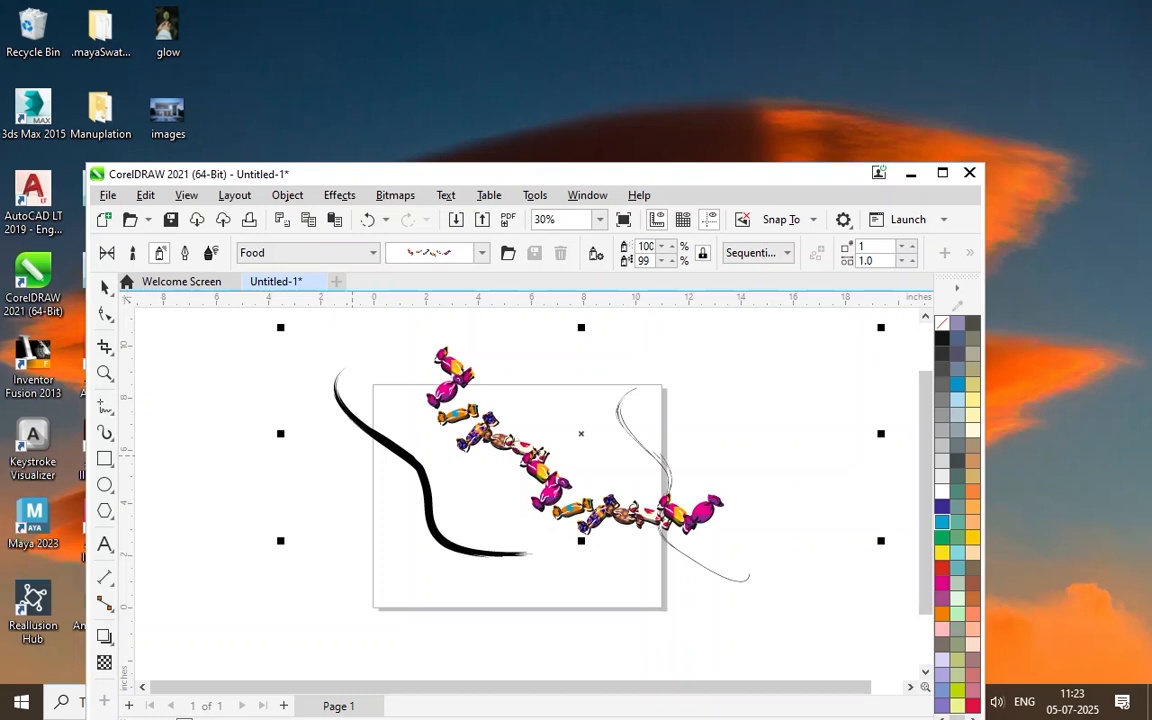
- Replace the loop's candy images with the fast-food spray pattern of burgers, fries, hot dogs and drinks
click(481, 252)
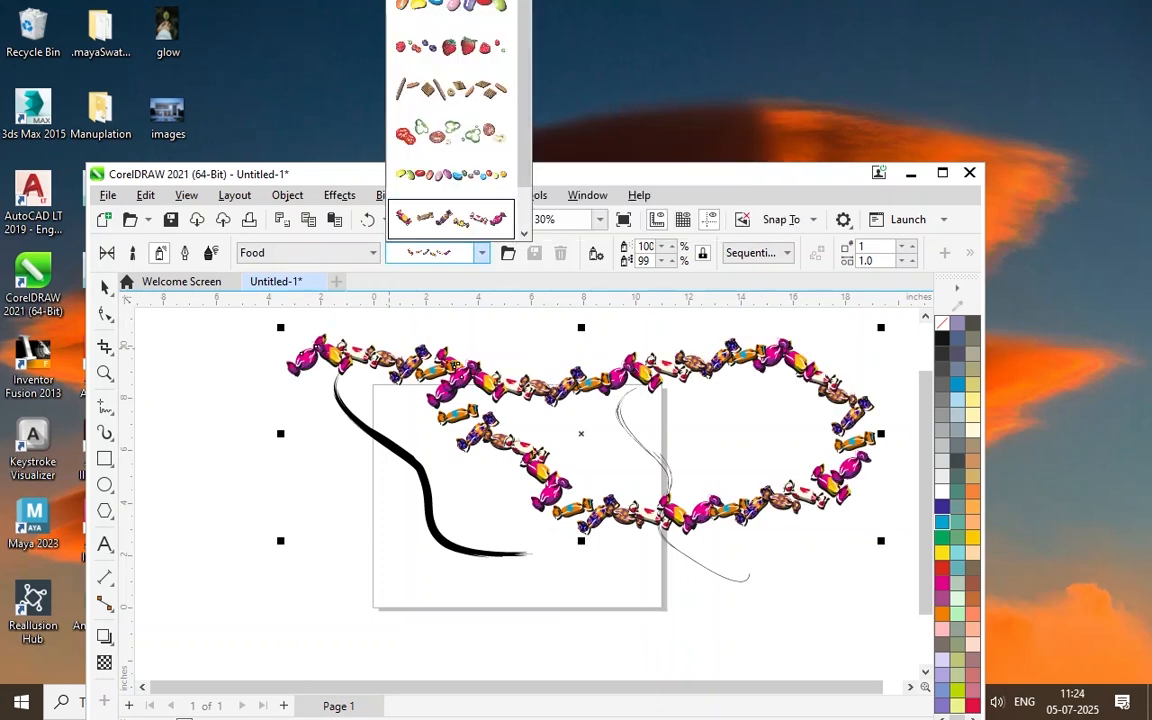
click(564, 179)
drag(564, 179, 517, 355)
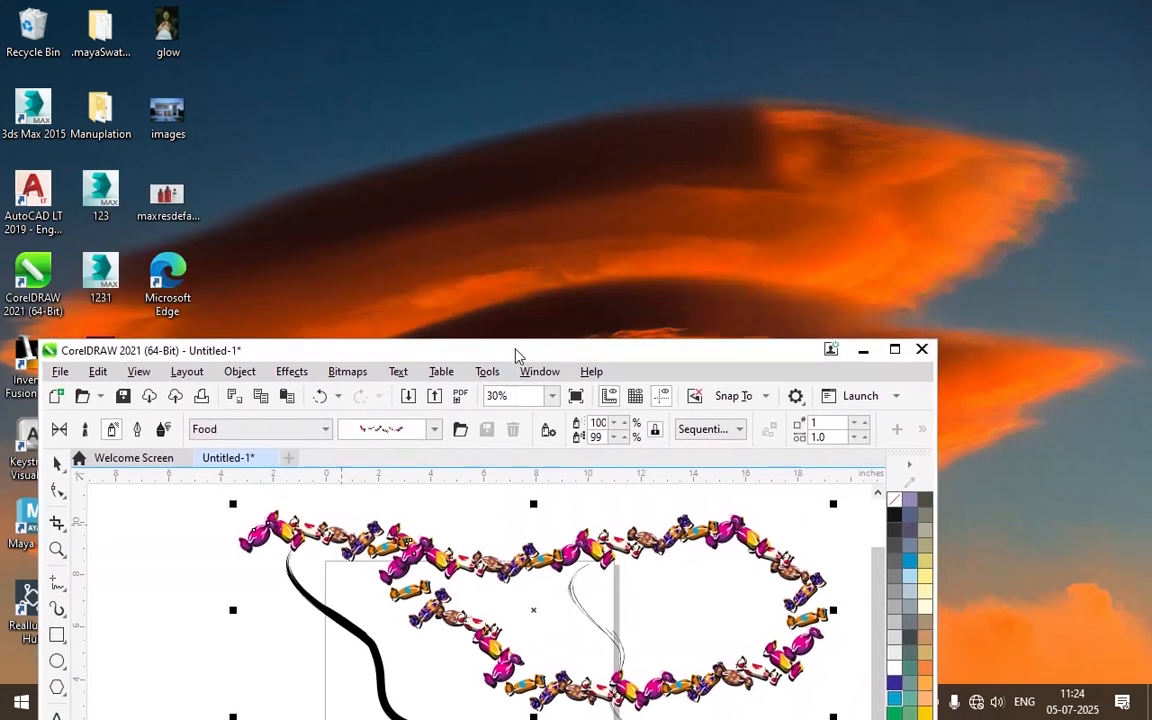
click(433, 429)
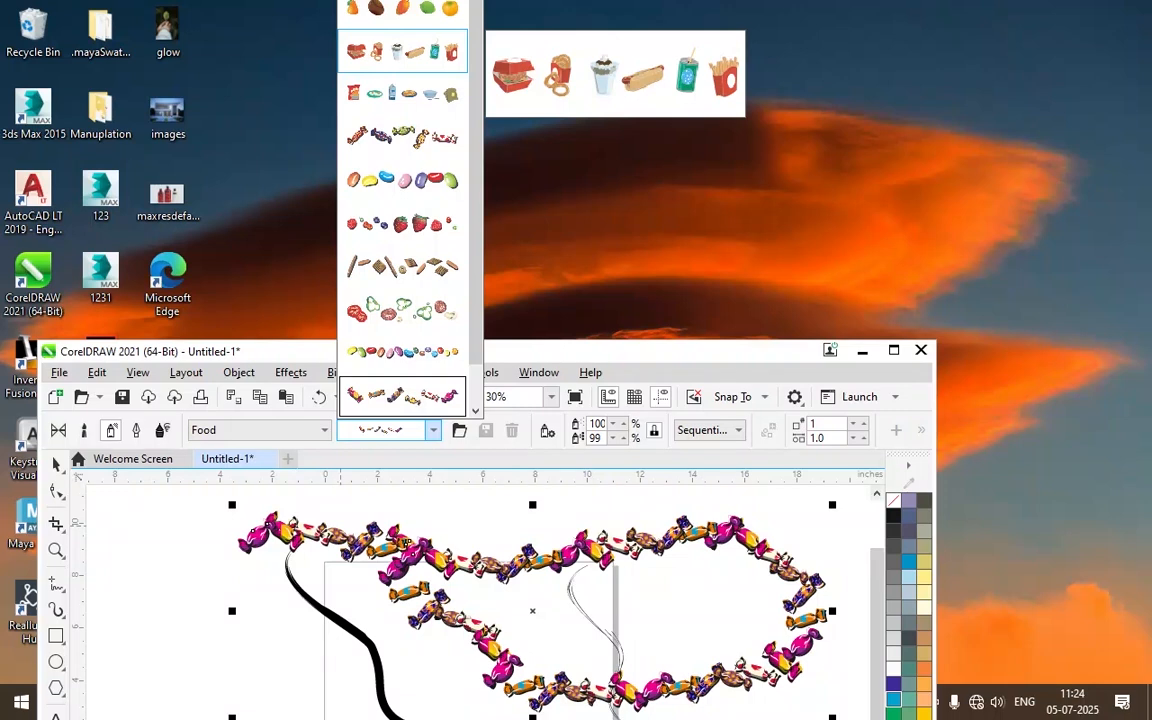
click(402, 51)
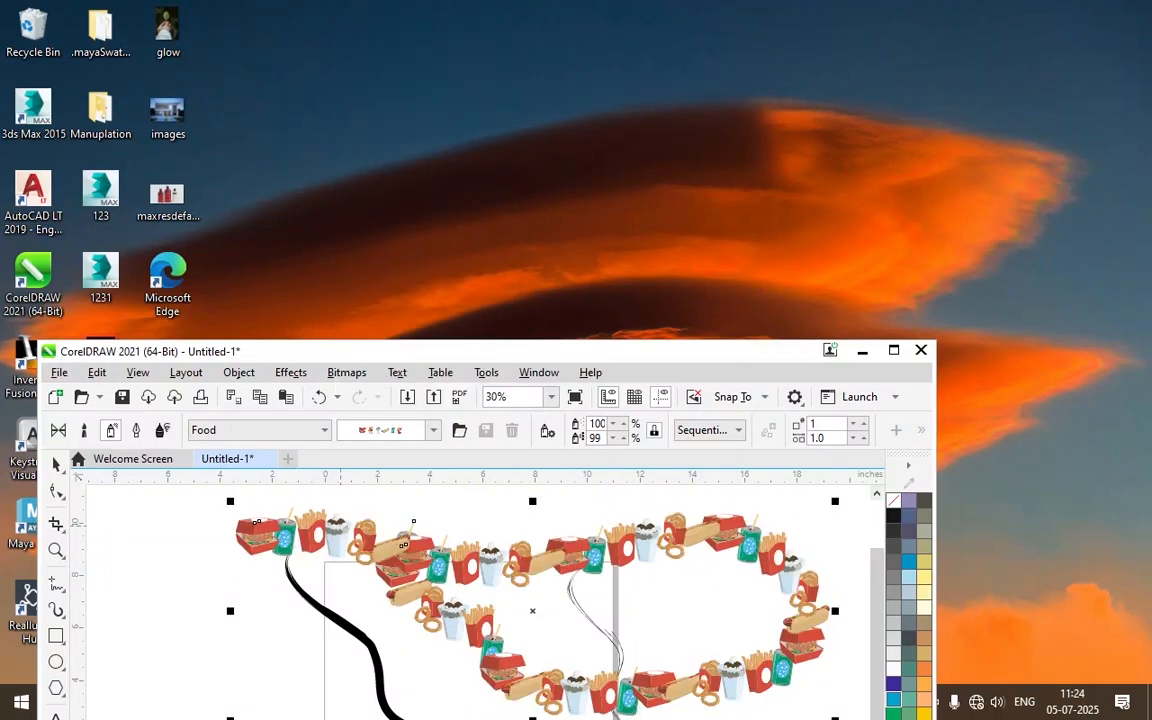
- Draw a looping Calligraphic stroke from beyond the page's upper left to its lower right and colour it dark gray
drag(517, 351, 603, 196)
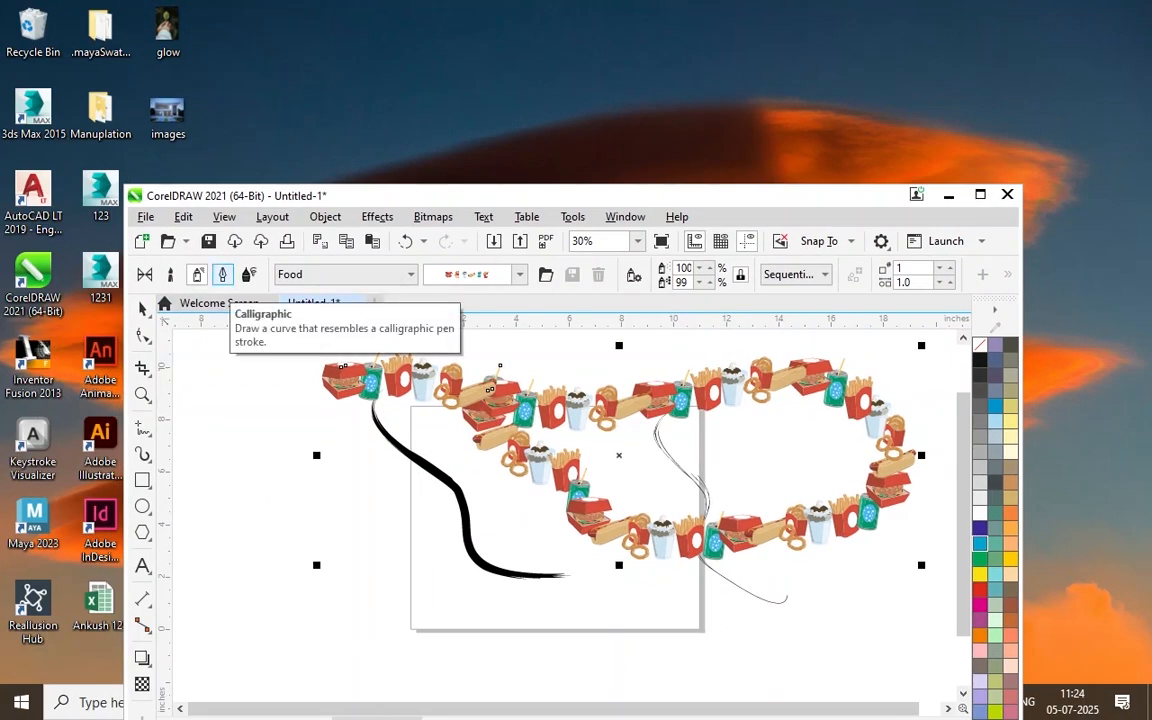
click(222, 274)
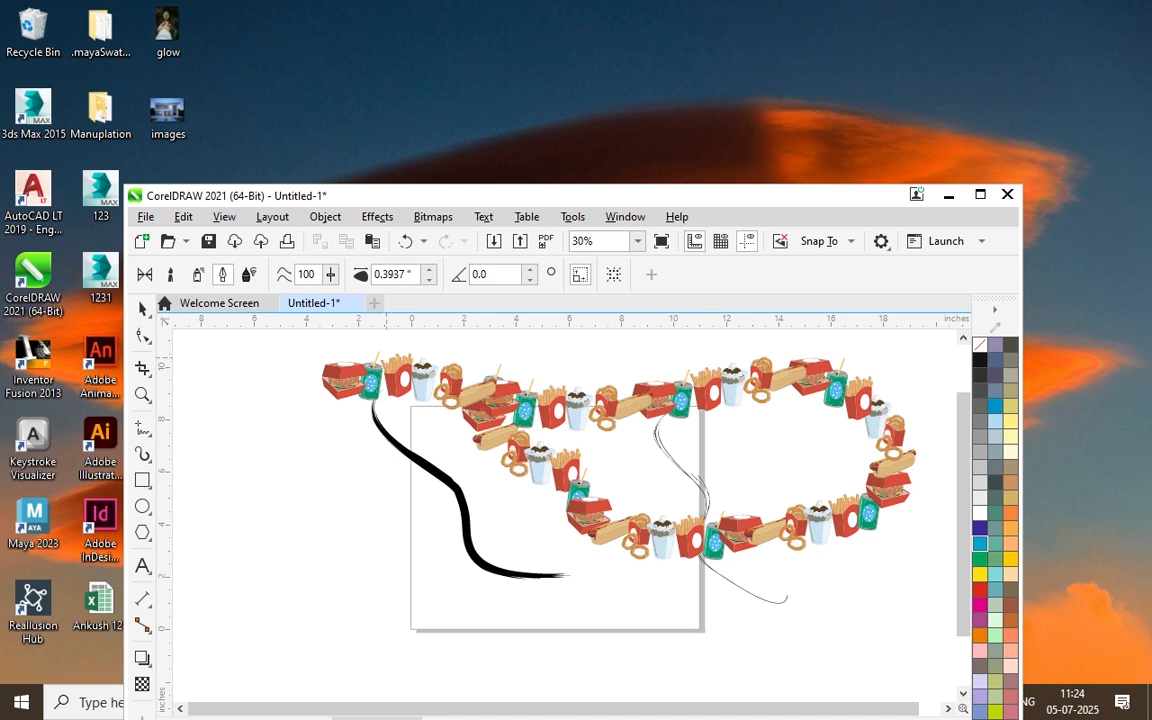
mouse_move(263, 387)
mouse_down()
mouse_move(289, 517)
mouse_move(362, 594)
mouse_move(553, 637)
mouse_move(655, 594)
mouse_up()
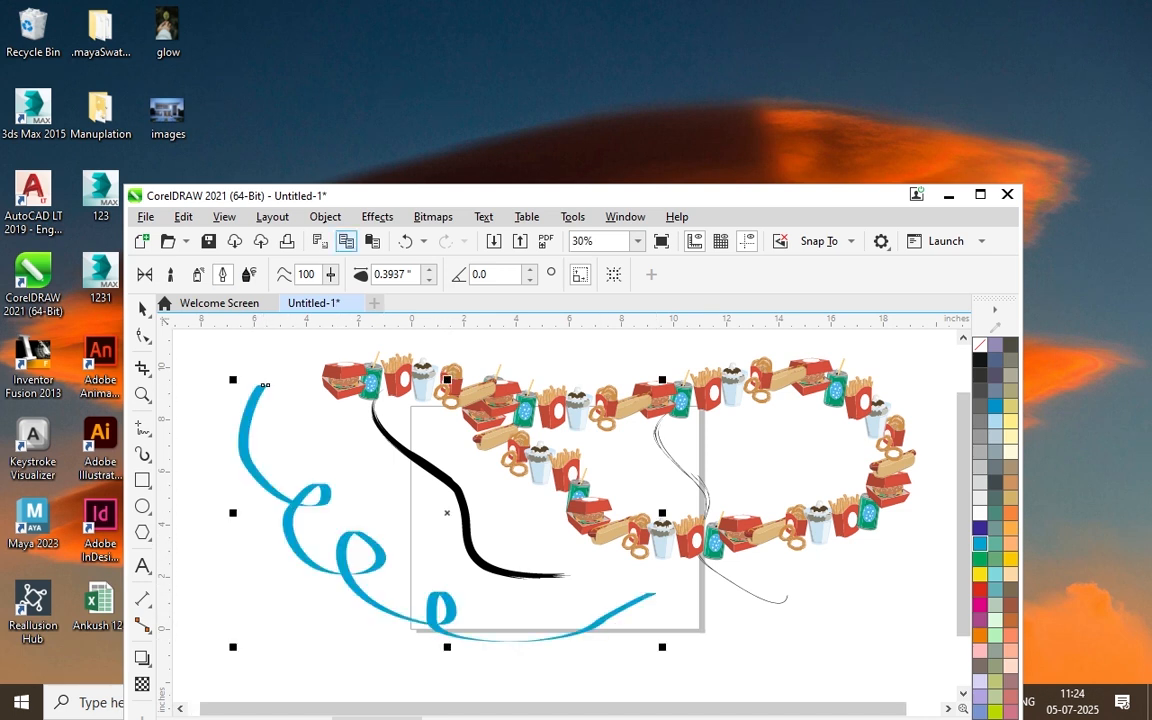
click(994, 482)
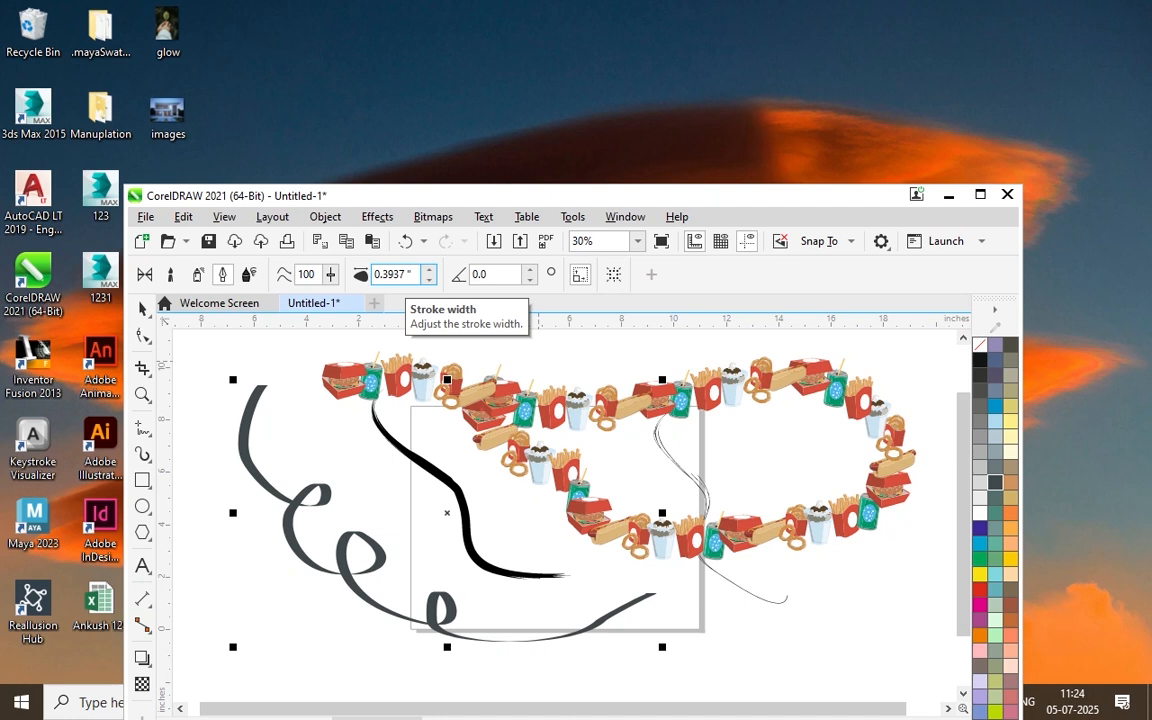
- Increase the calligraphic stroke's width gradually to 0.5737 inches
click(428, 269)
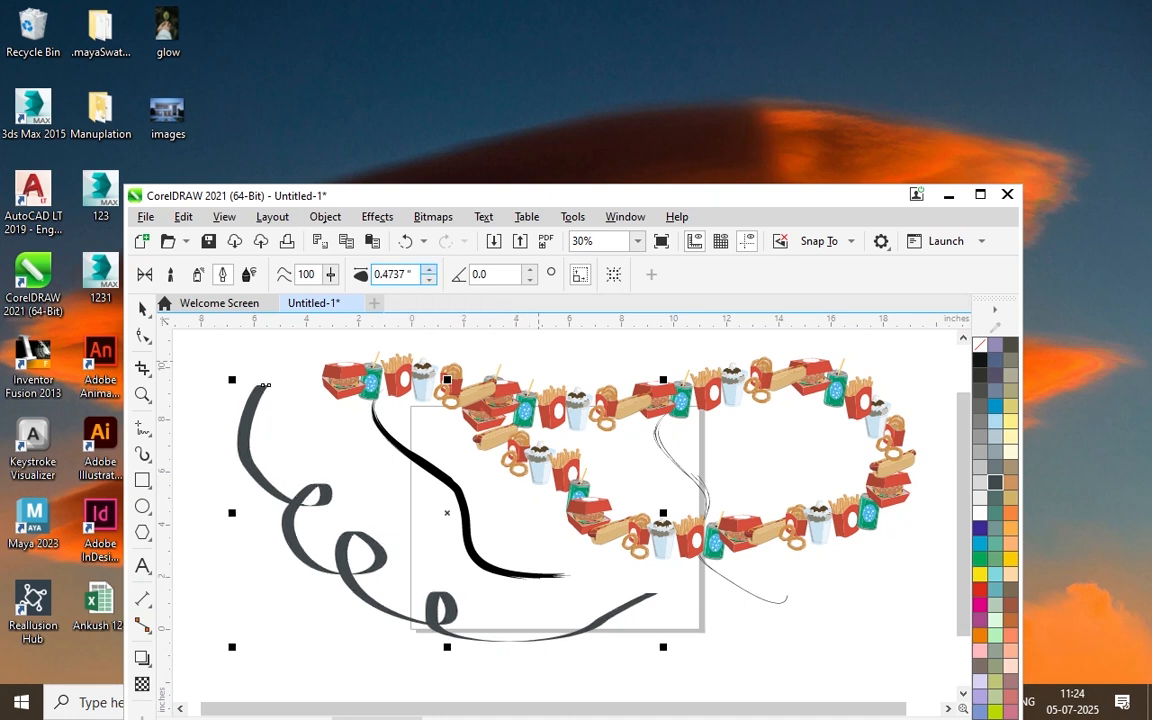
click(428, 269)
click(428, 269)
click(428, 269)
click(428, 269)
click(428, 269)
click(428, 269)
click(428, 269)
click(428, 269)
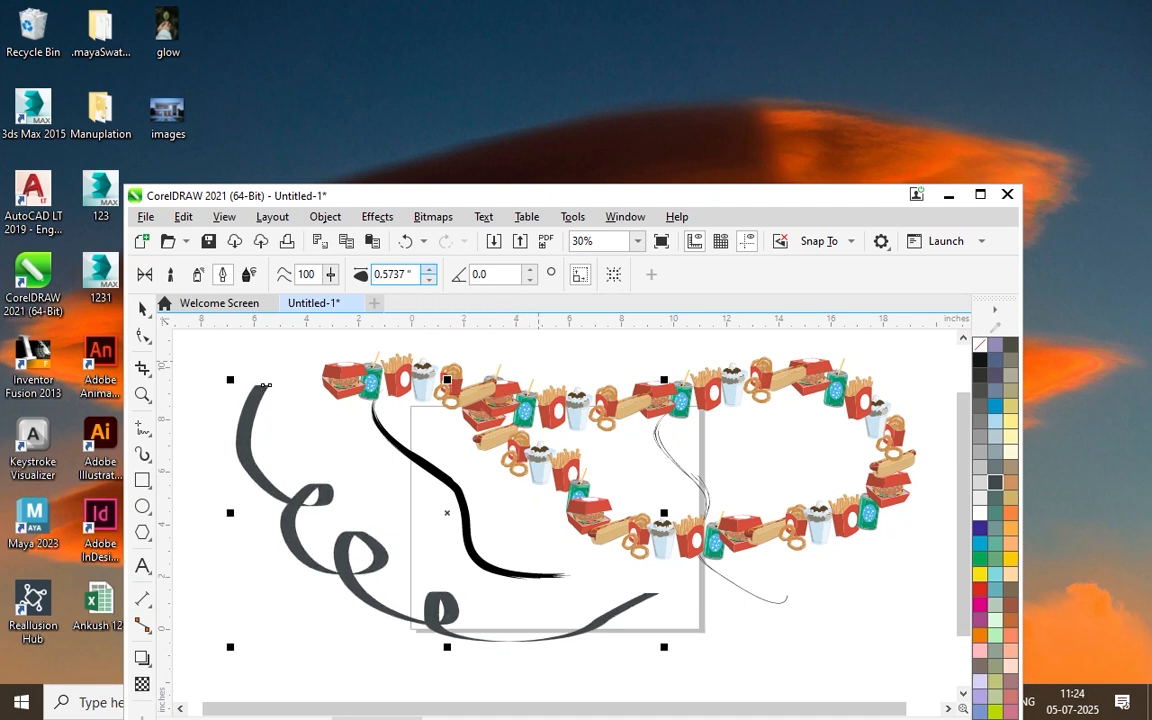
- Set the calligraphic stroke's width to 1 inch, then reduce it to 0.5 inches
drag(411, 274, 253, 276)
text(1)
key(Return)
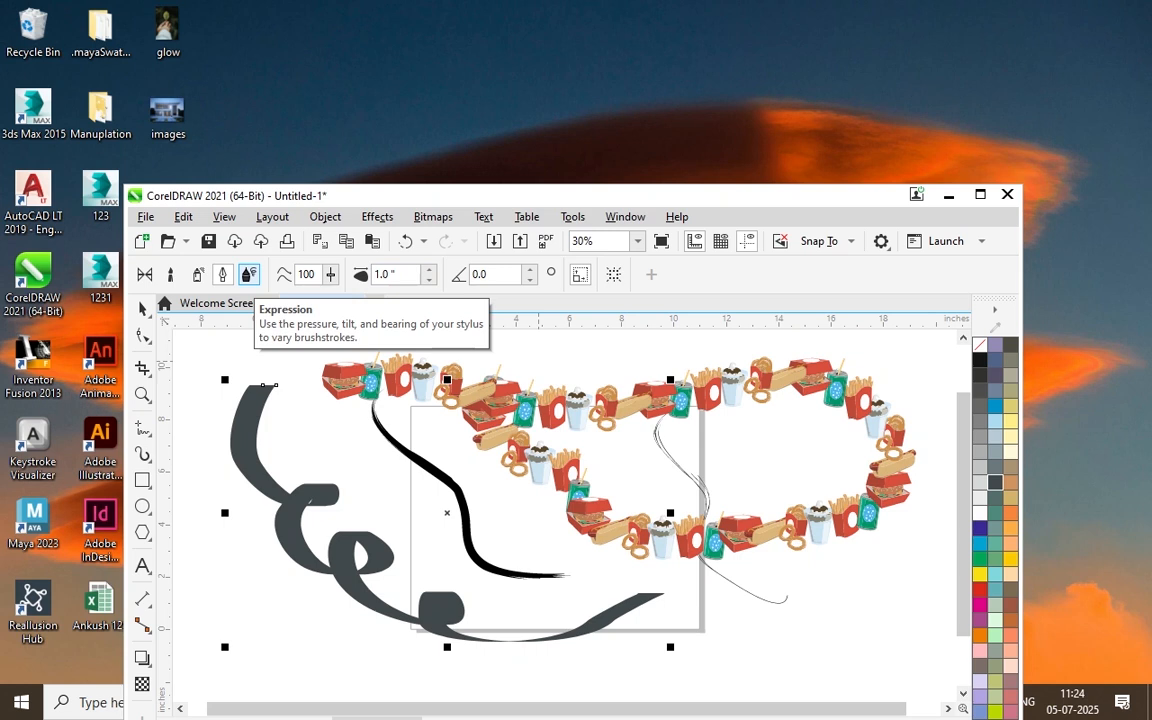
text(0.5)
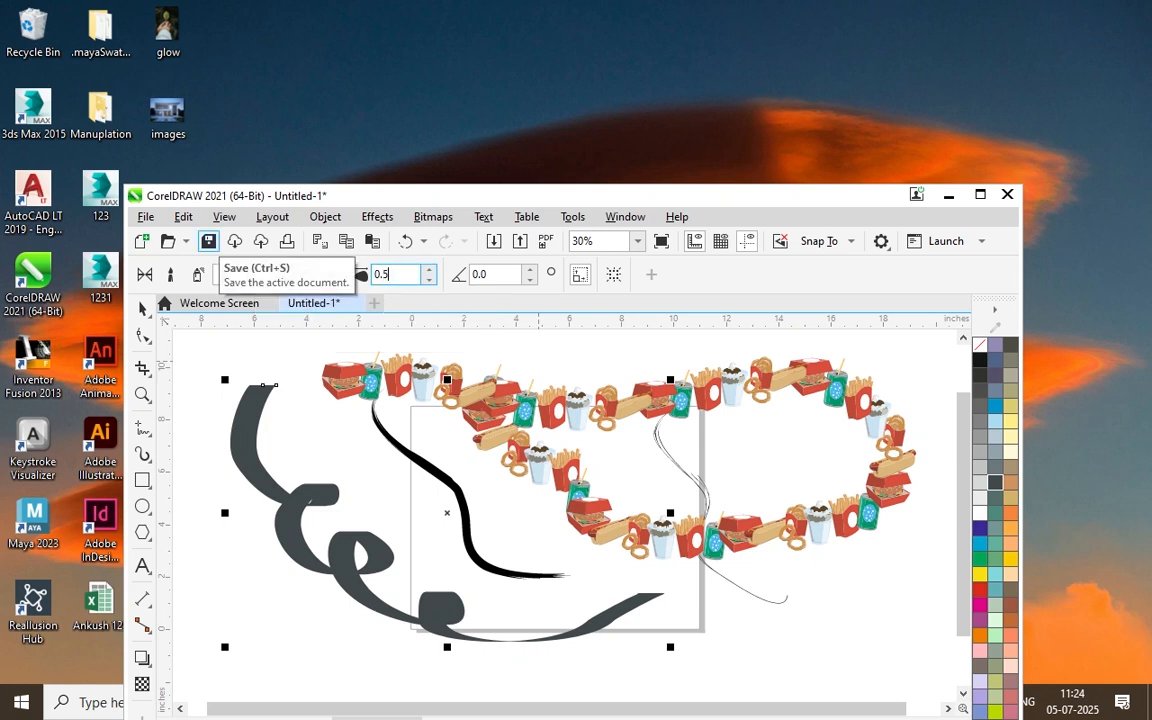
key(Return)
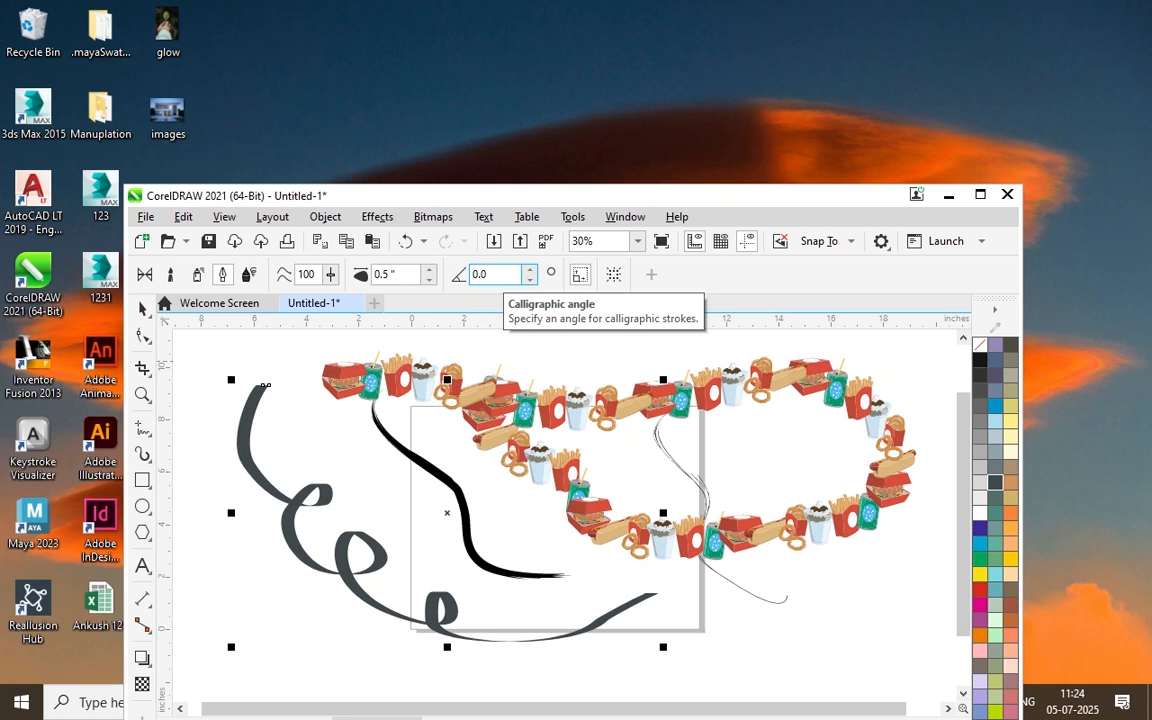
- Raise the selected dark gray calligraphic stroke's angle to 70 degrees
click(495, 274)
text(60)
key(Return)
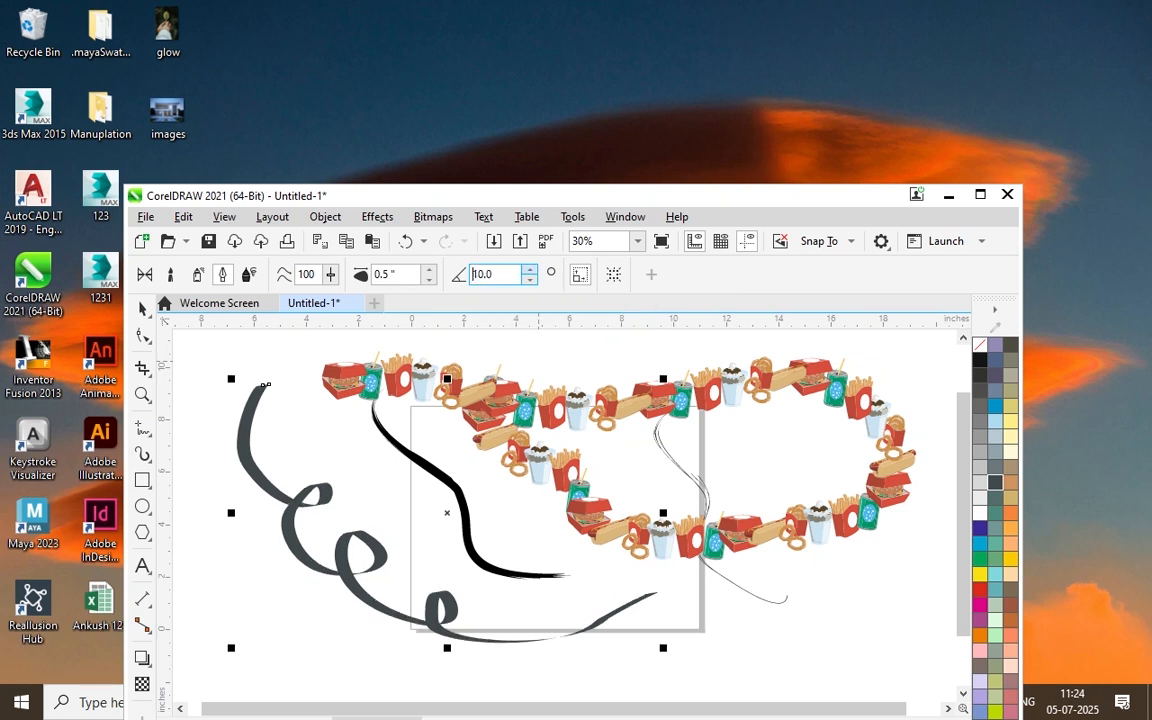
key(Up)
key(Up)
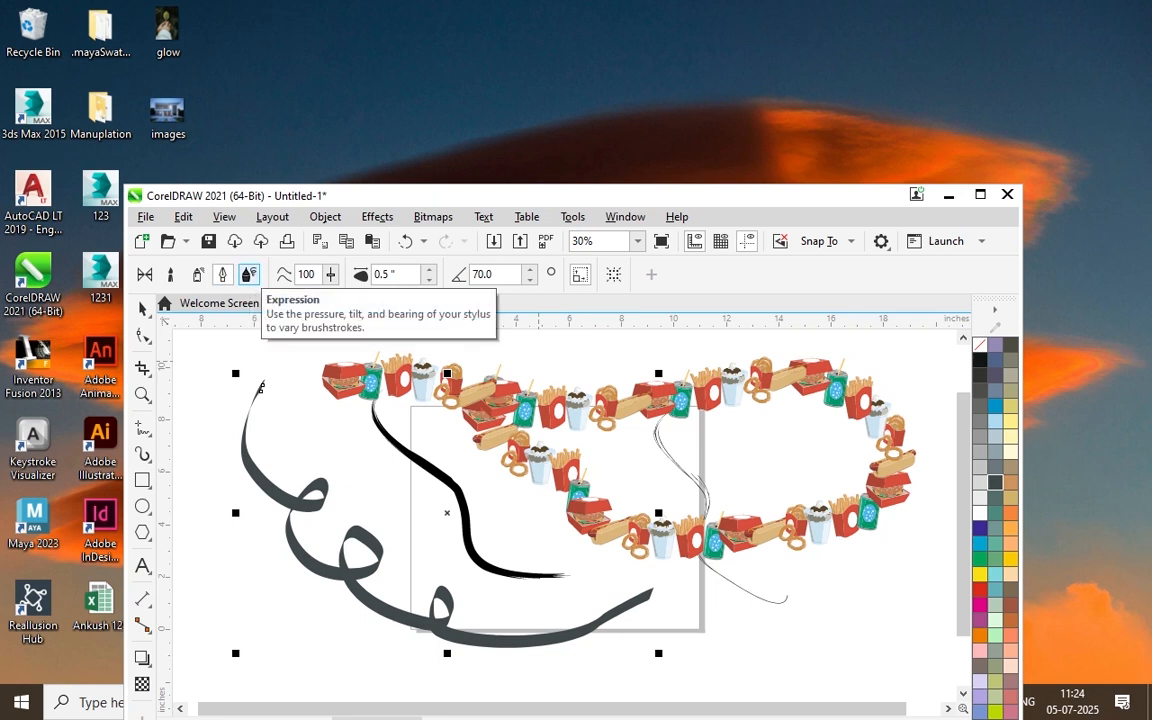
- Delete the calligraphic stroke, the fast-food spray loop and both black brush strokes, leaving the page empty
click(249, 274)
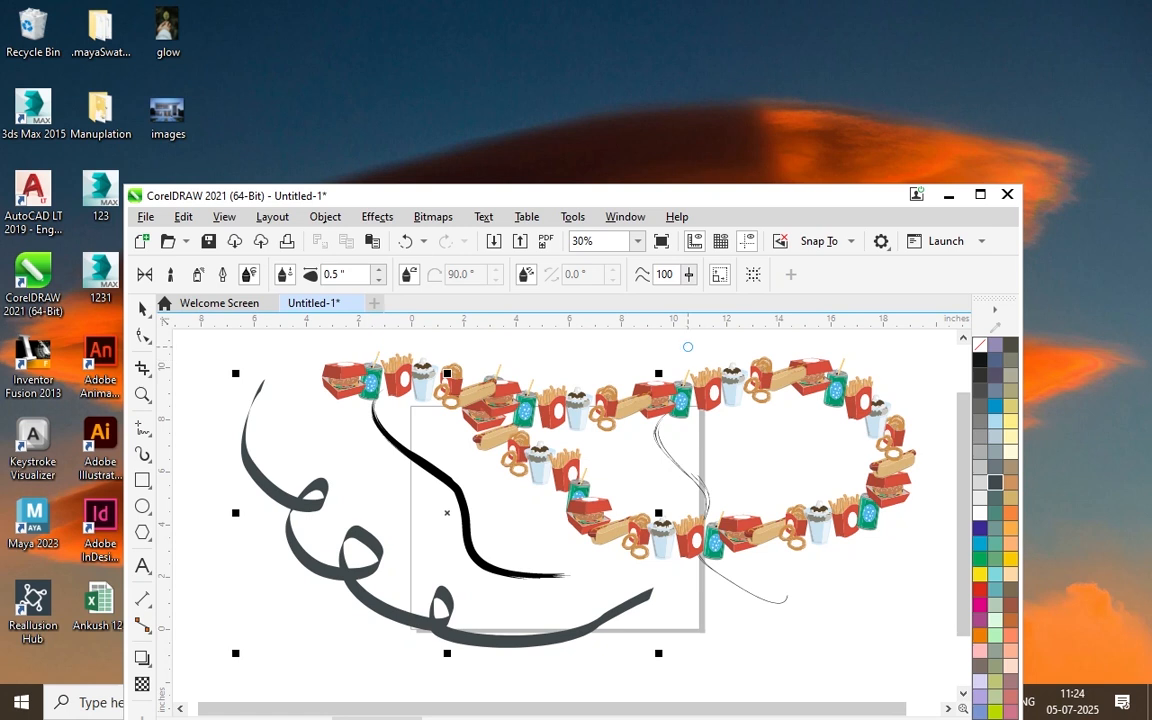
drag(715, 196, 669, 64)
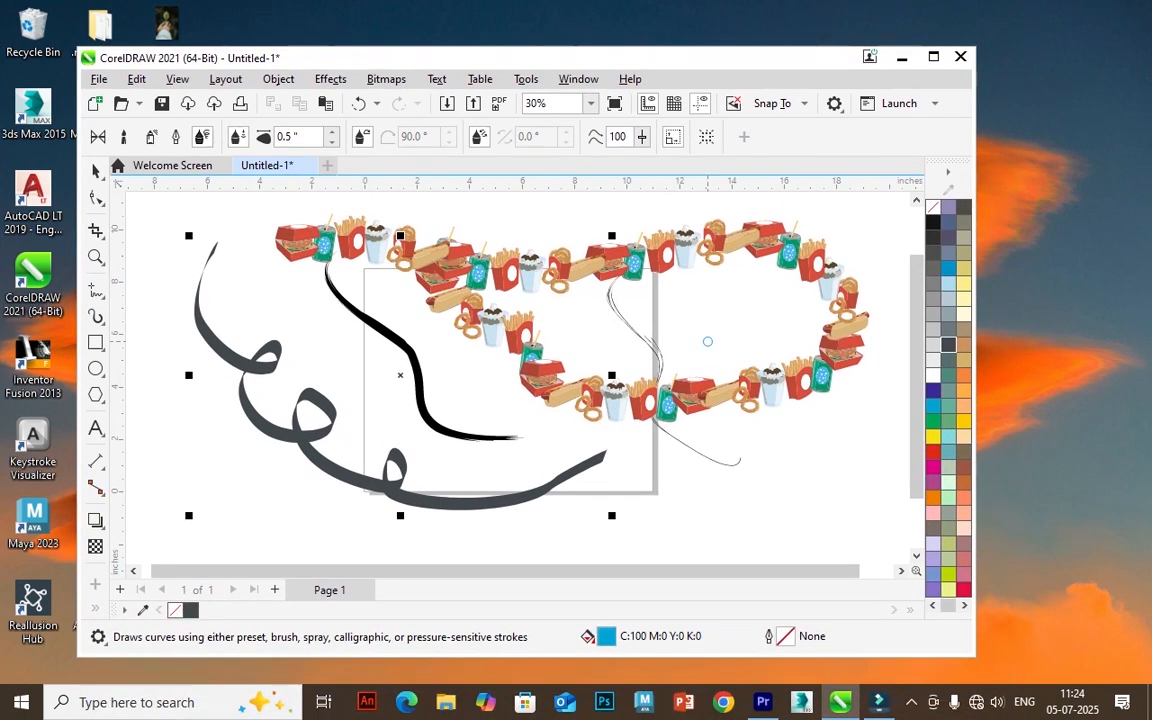
click(96, 171)
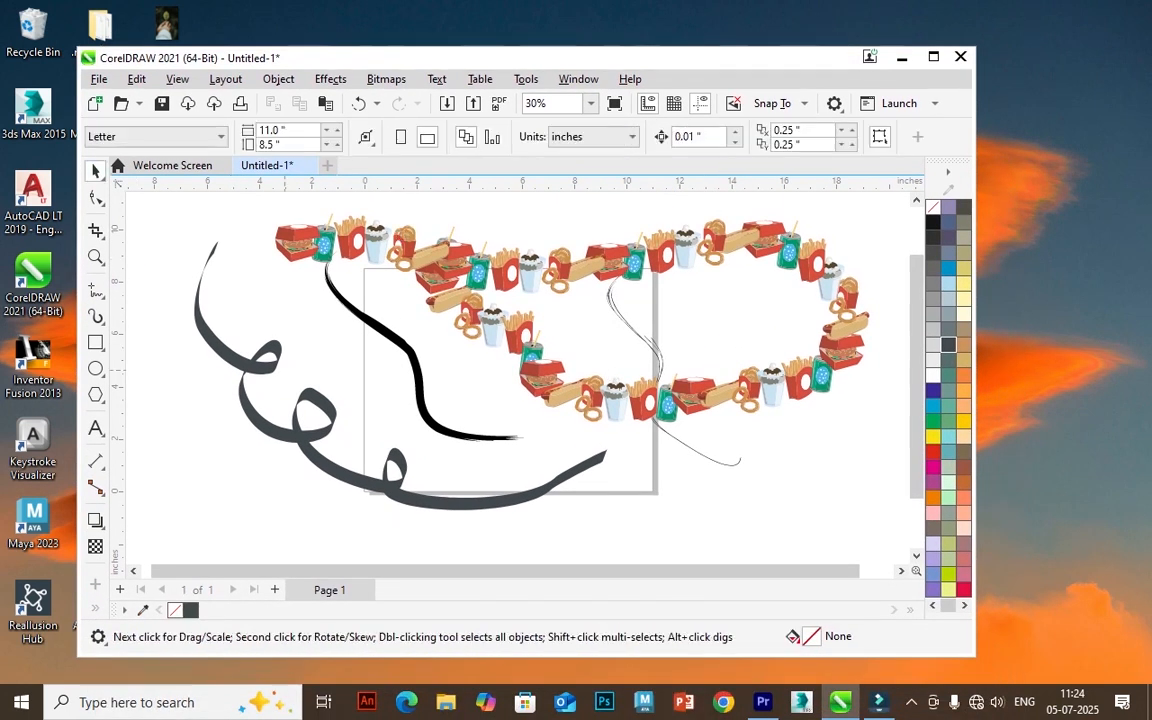
double_click(273, 367)
key(Delete)
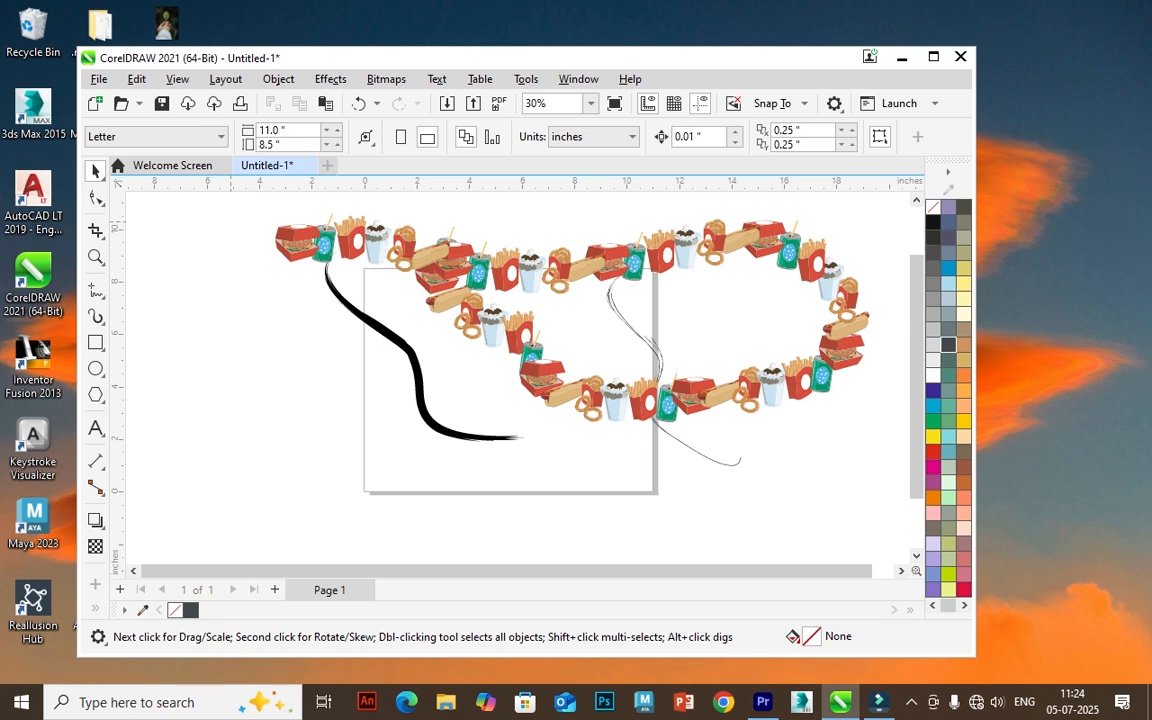
click(450, 434)
key(Delete)
click(663, 396)
key(Delete)
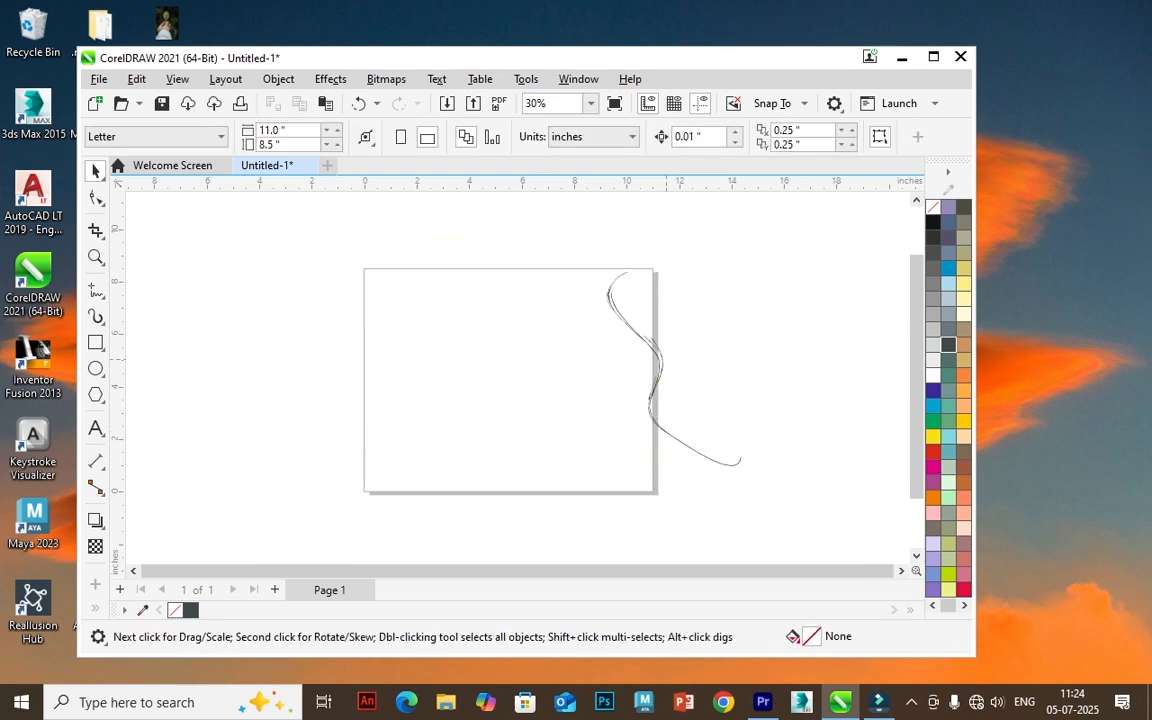
click(655, 390)
key(Delete)
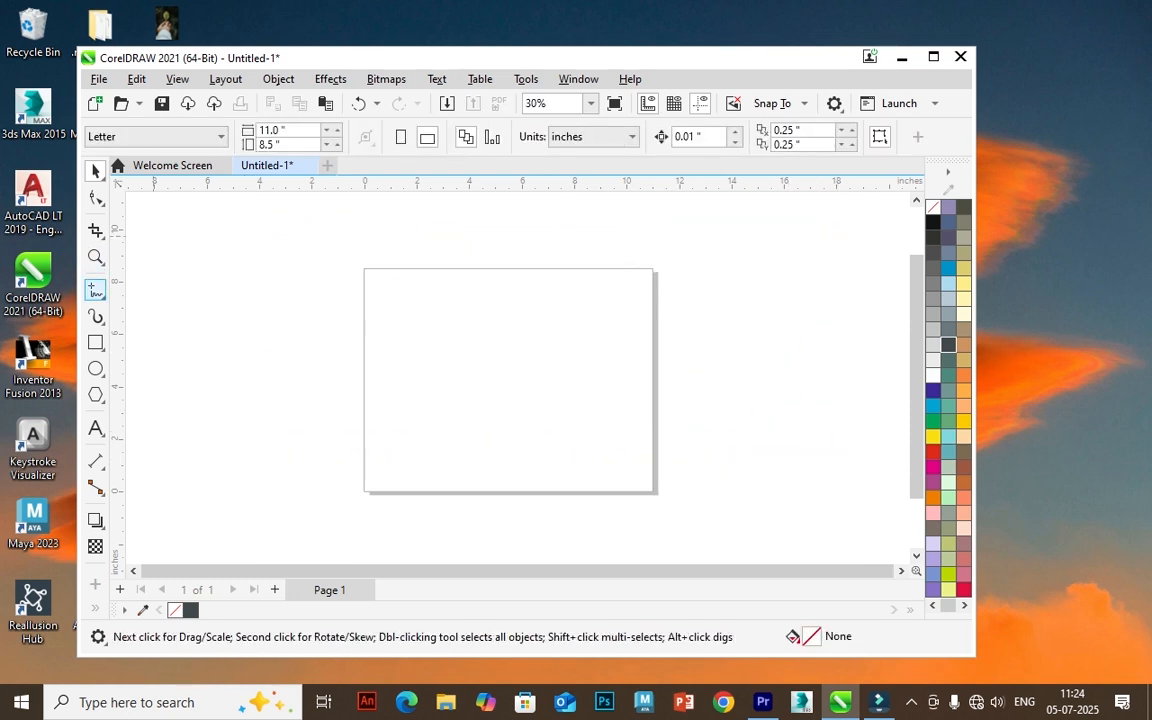
- Draw a looping cyan Expression stroke from beyond the page's upper left, down across it and up past its upper right
click(96, 317)
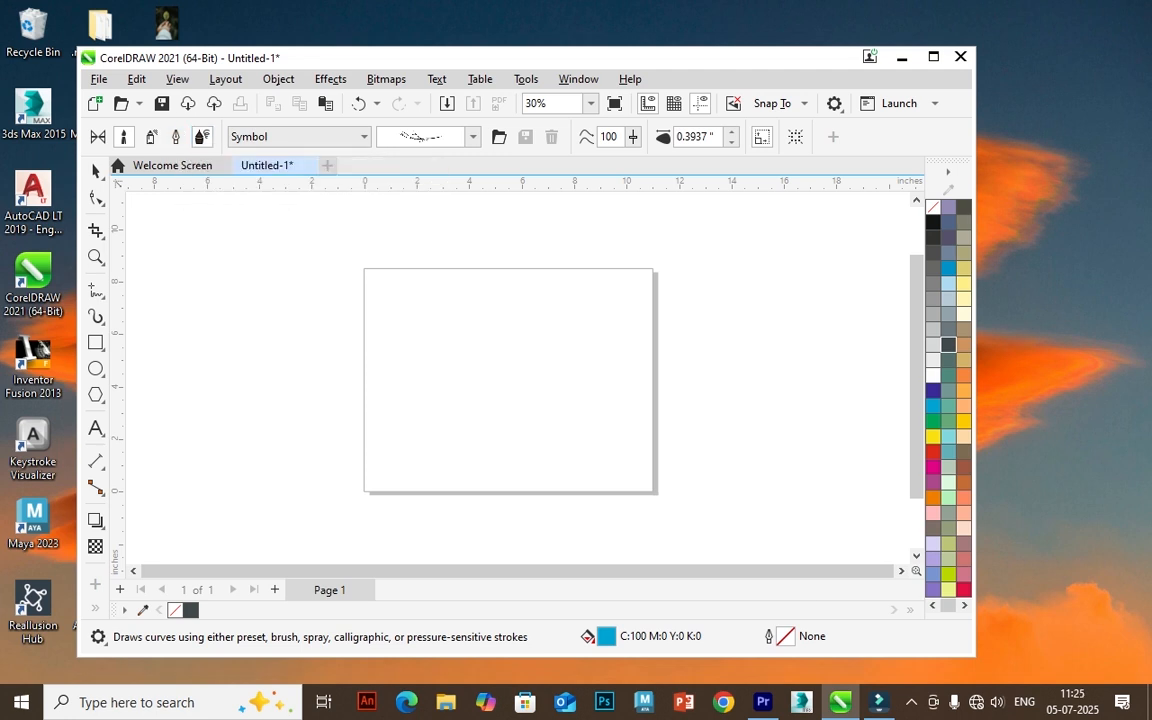
click(201, 136)
mouse_move(300, 237)
mouse_down()
mouse_move(244, 320)
mouse_move(349, 310)
mouse_move(338, 384)
mouse_move(471, 386)
mouse_move(401, 347)
mouse_move(488, 479)
mouse_move(629, 376)
mouse_move(550, 386)
mouse_move(705, 197)
mouse_up()
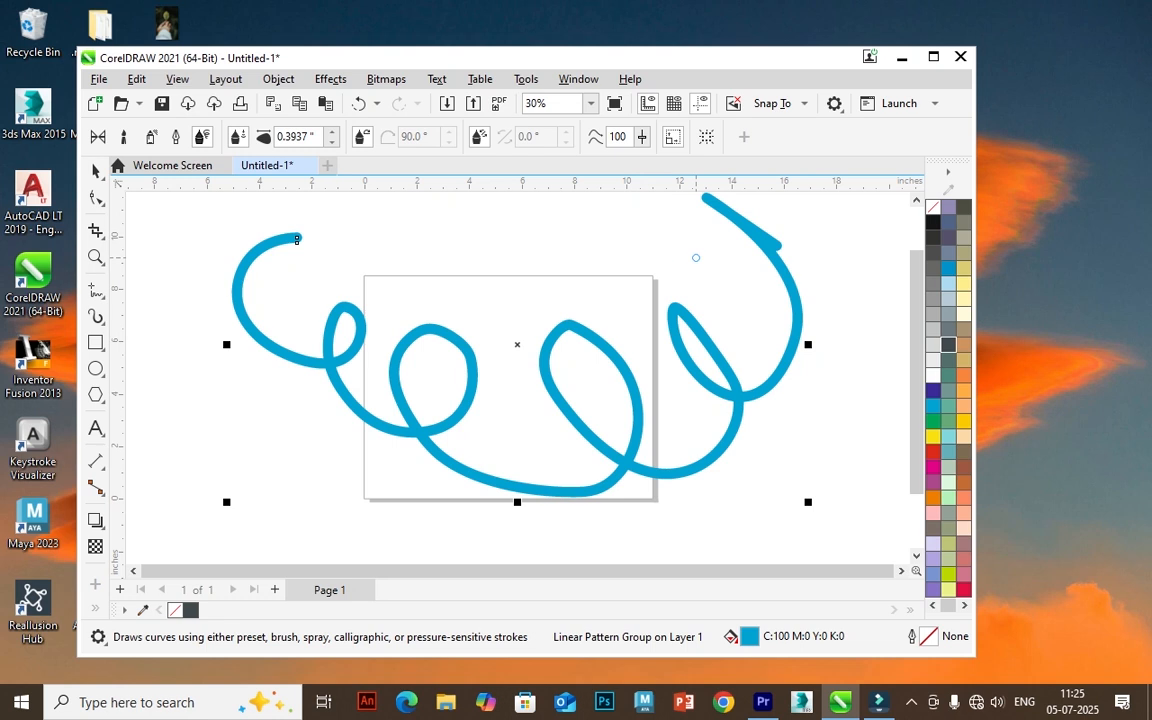
- Increase the looping Expression stroke's width gradually to 0.5037 inches and maximize the program window
double_click(297, 137)
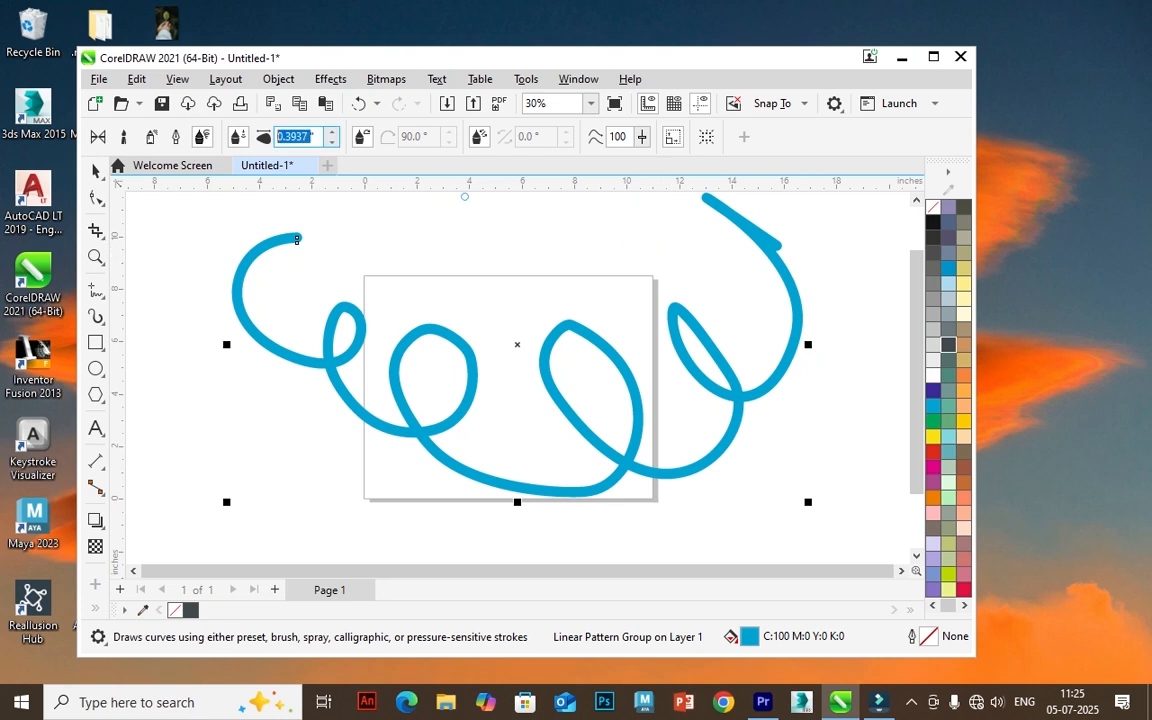
click(332, 131)
click(332, 131)
click(332, 131)
click(332, 131)
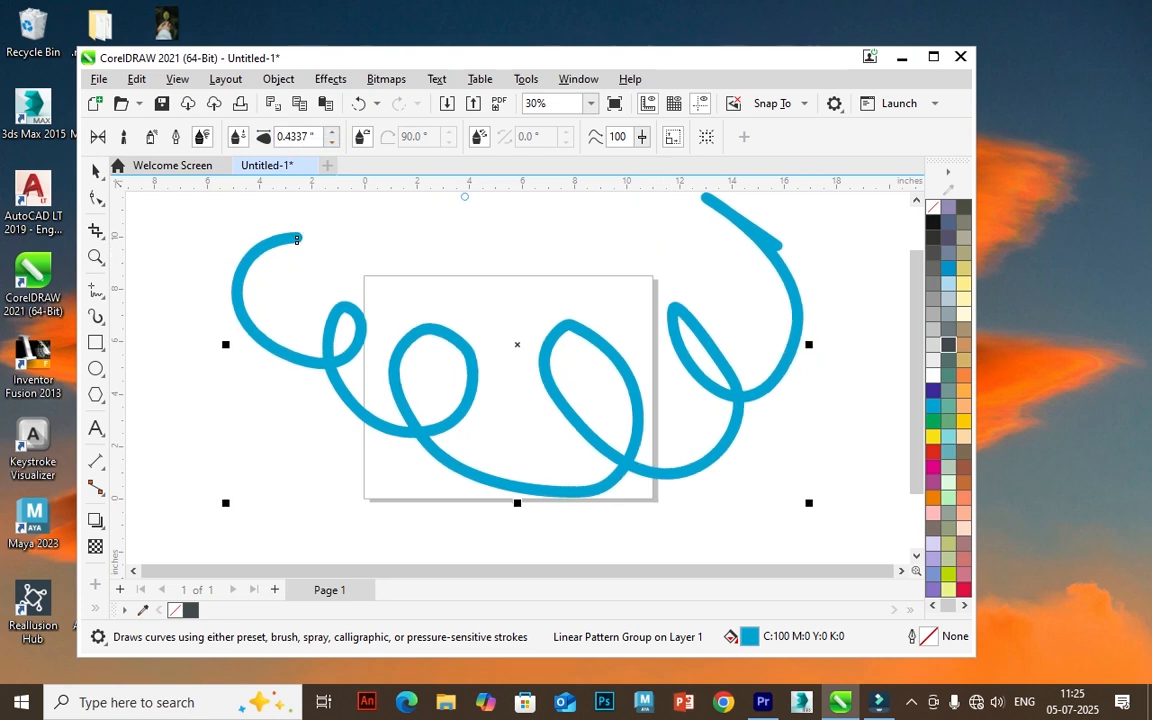
click(933, 57)
click(251, 81)
click(251, 81)
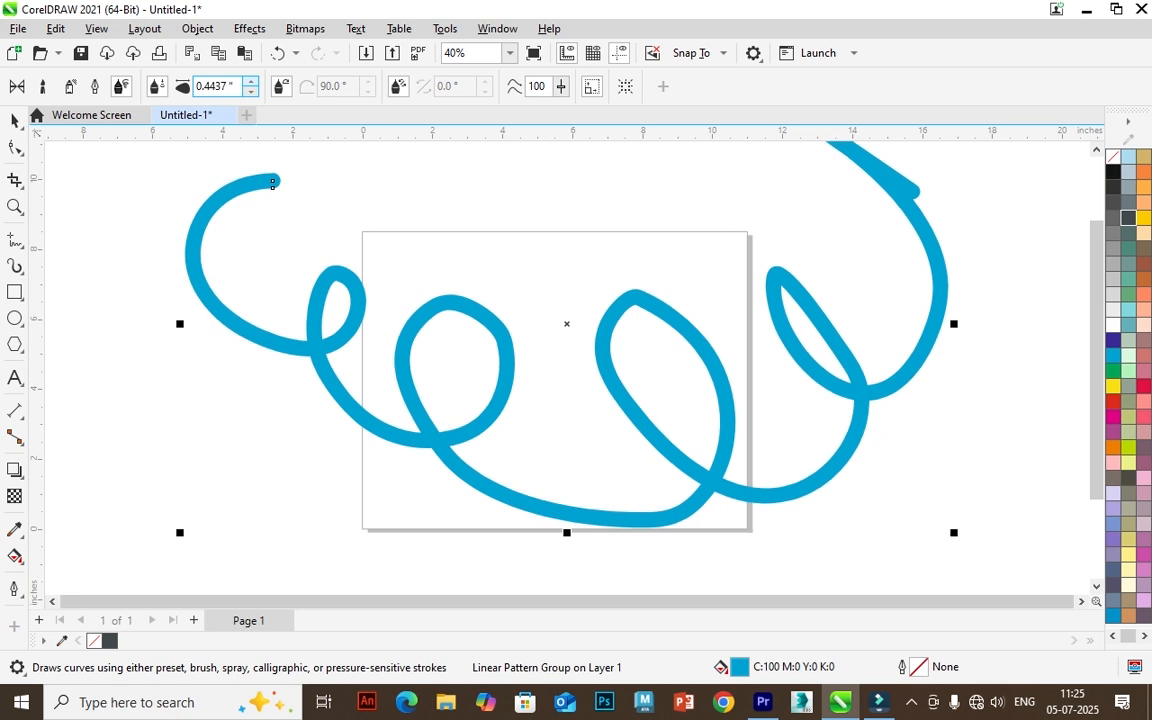
click(251, 81)
click(251, 81)
click(251, 81)
click(251, 81)
click(251, 81)
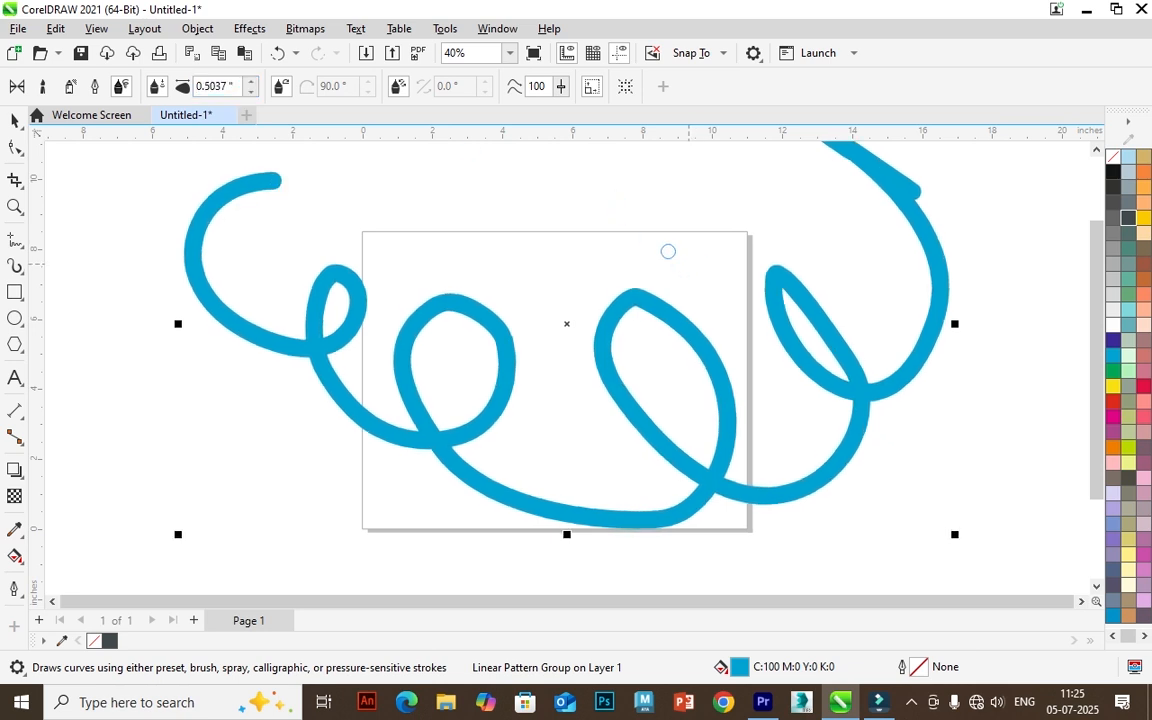
- Delete the looping cyan Expression stroke
click(14, 121)
scroll(496, 344, down, 2)
key(Delete)
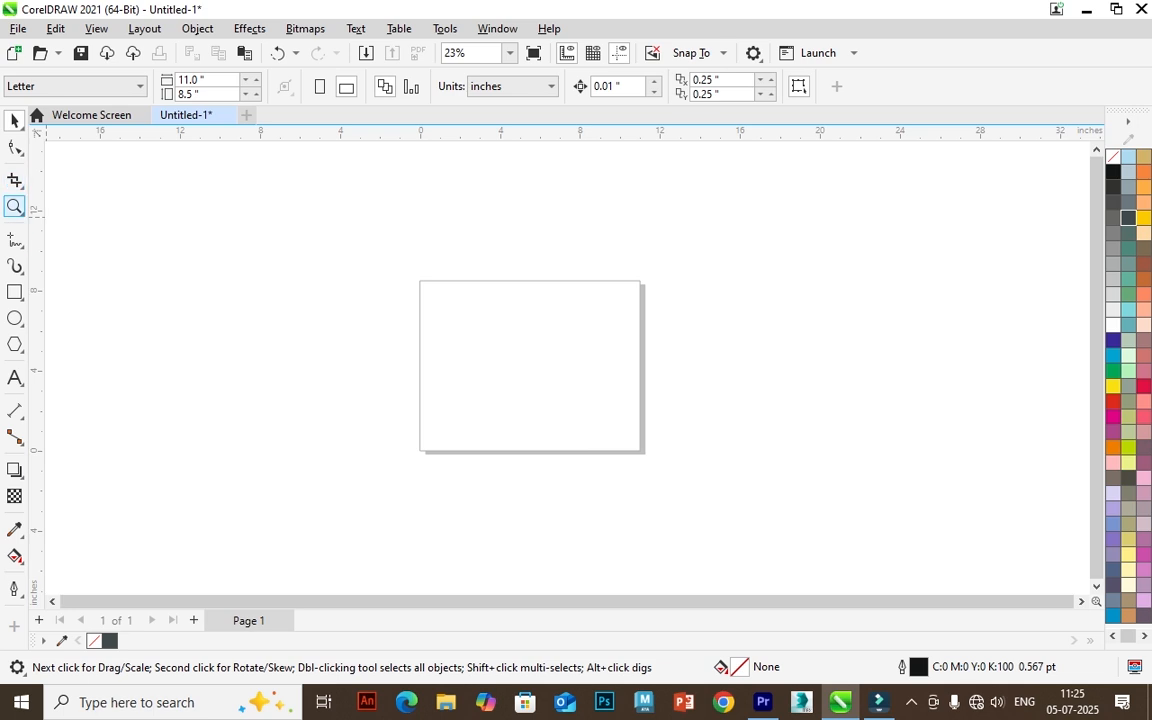
- Try the Artistic Media Sprayer with the Stars category, then return to Brush mode with the Symbol category
click(15, 265)
click(70, 86)
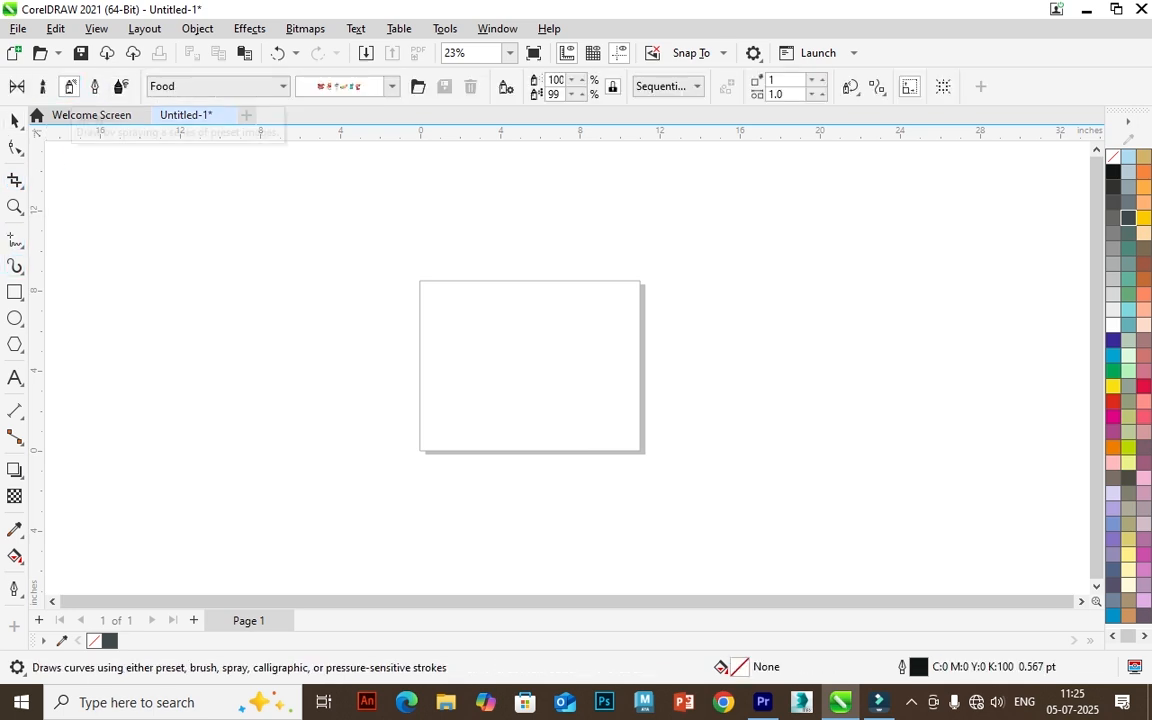
click(215, 86)
click(188, 244)
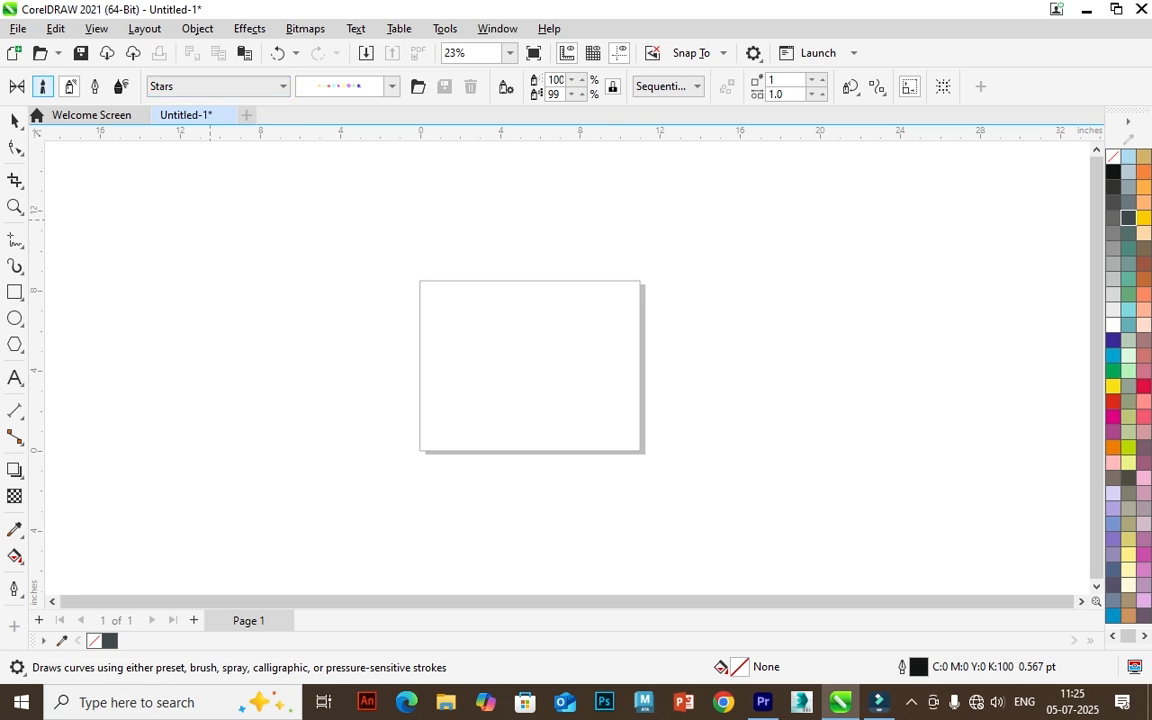
click(43, 86)
click(215, 86)
click(215, 86)
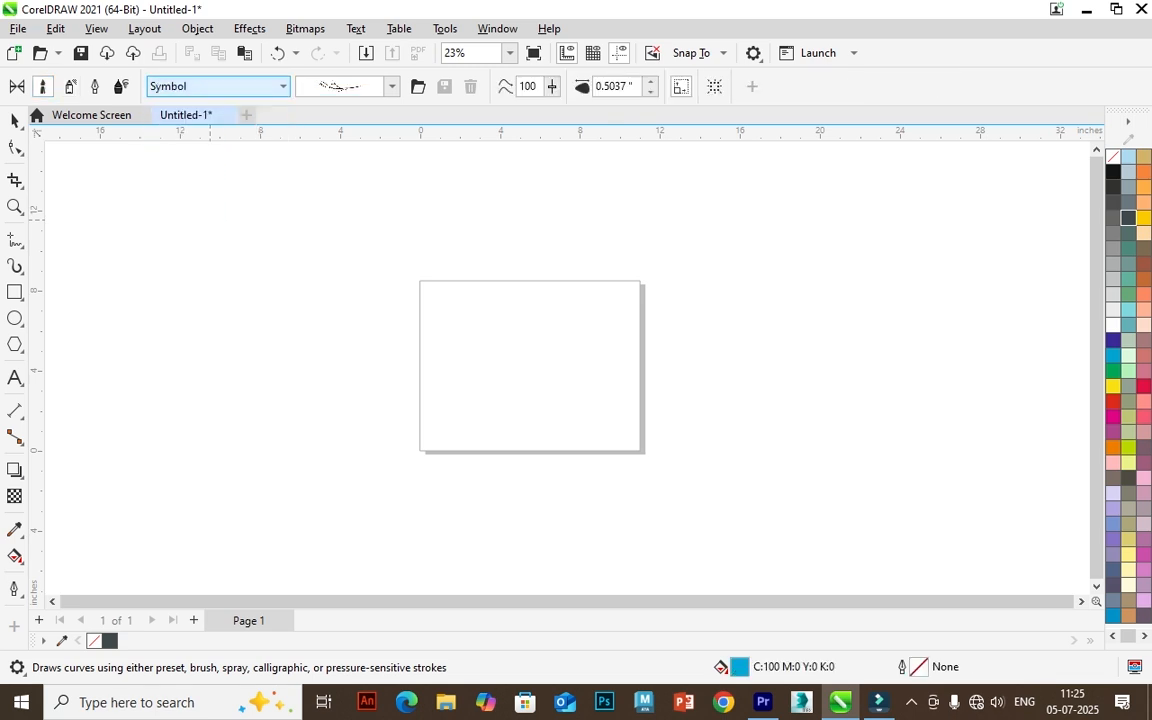
drag(600, 9, 537, 62)
click(942, 59)
- Open the Artistic Media docker and look through its Default Strokes of presets, brushes and sprayers
click(249, 28)
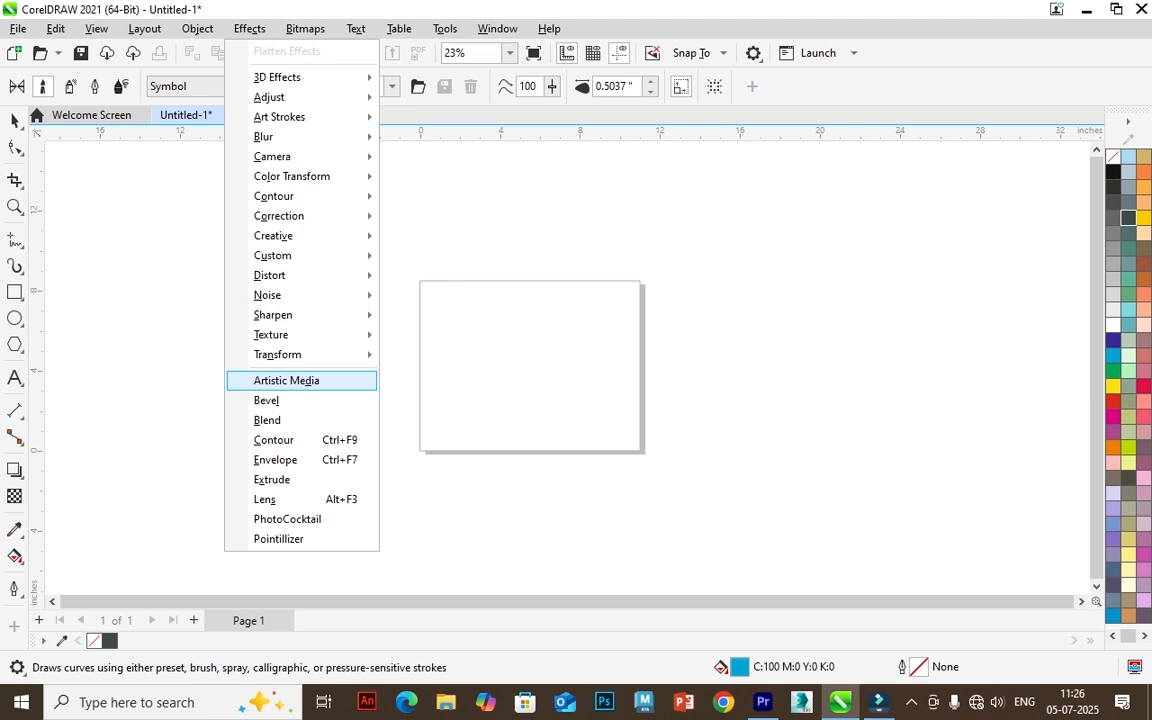
click(287, 381)
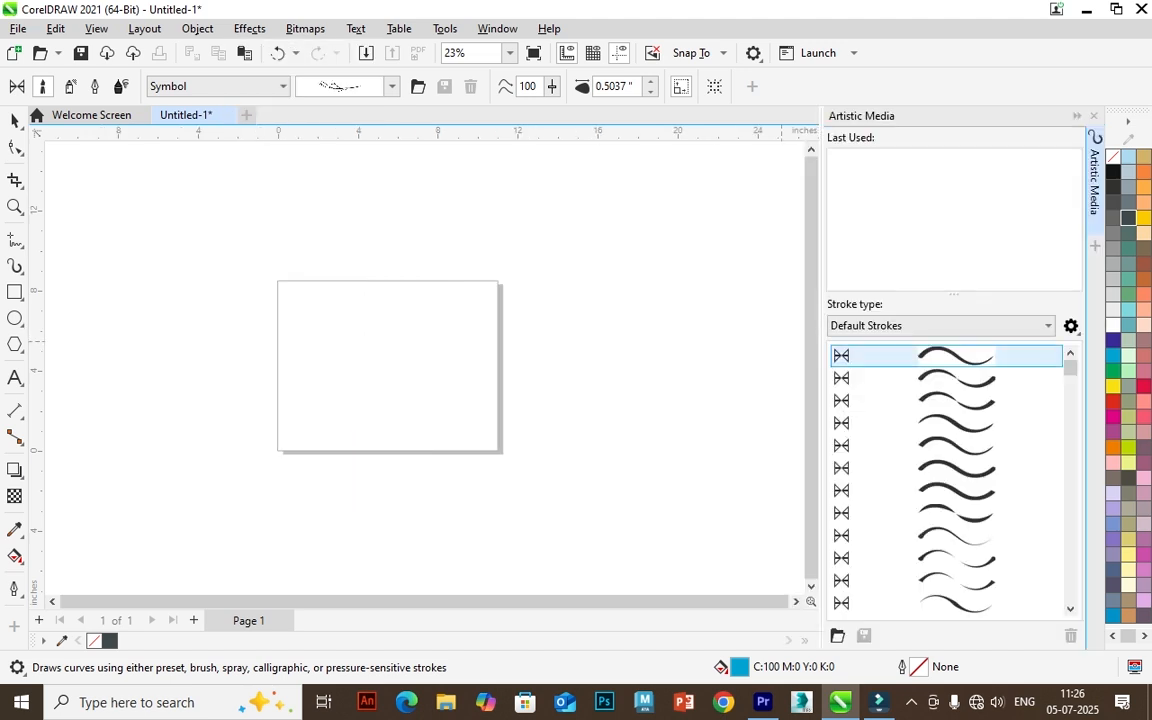
scroll(948, 480, down, 5)
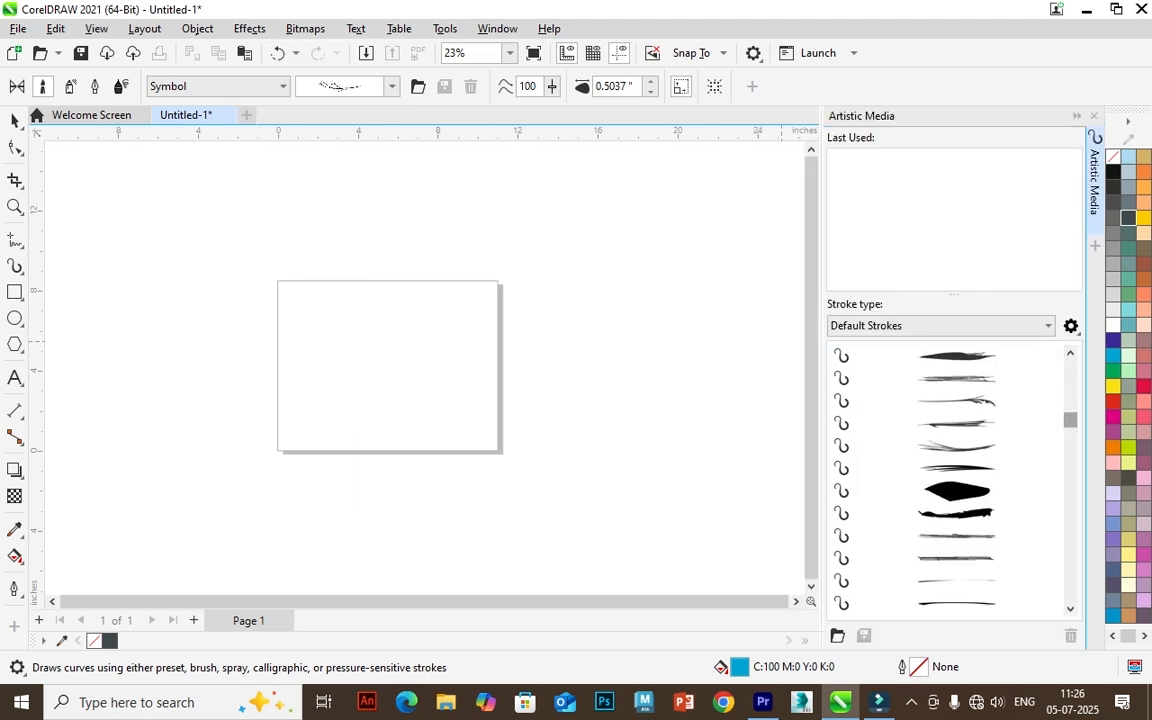
scroll(948, 480, down, 10)
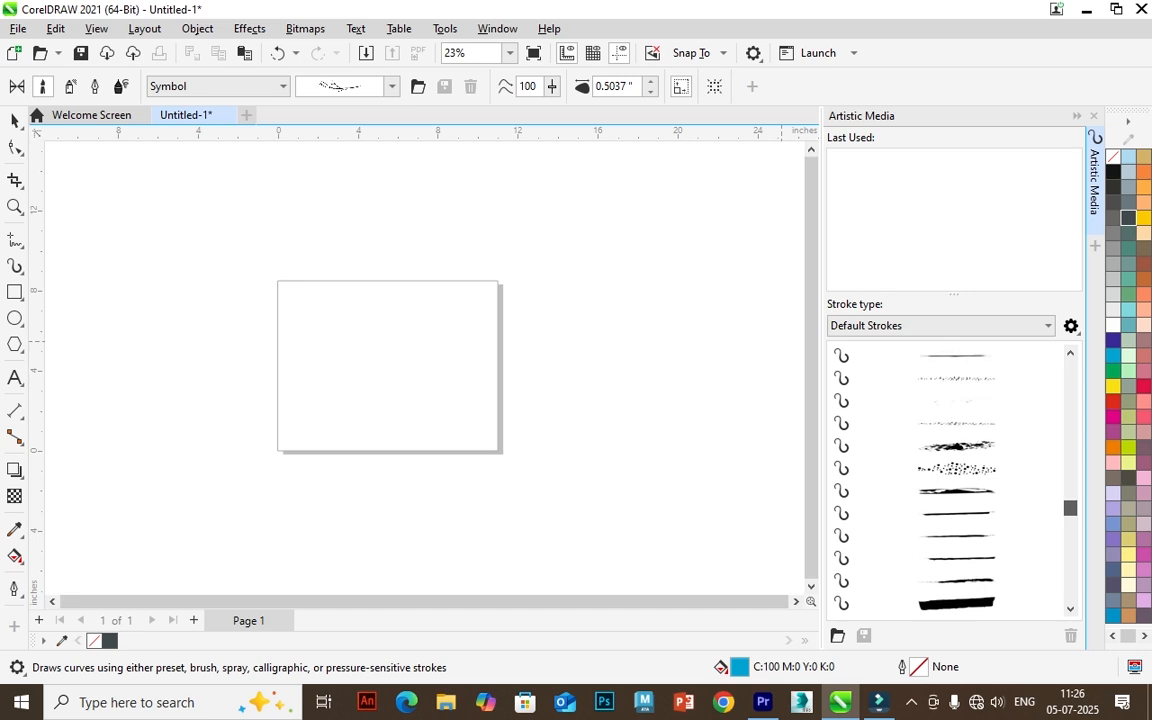
scroll(948, 480, down, 10)
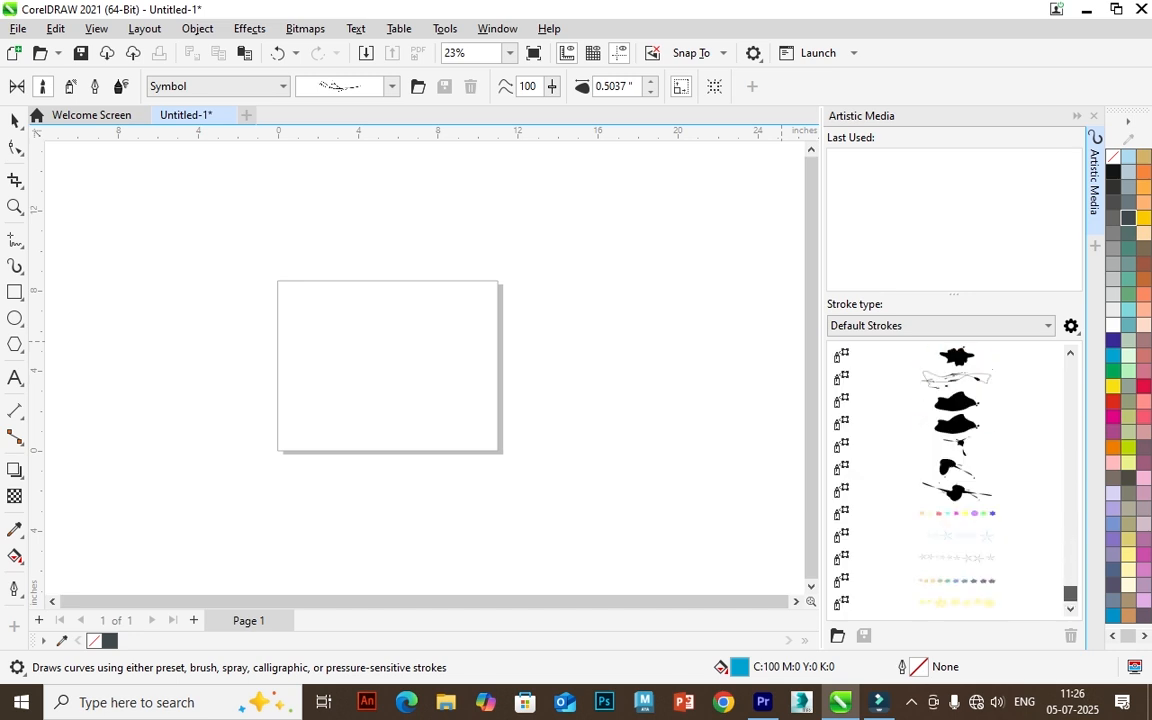
scroll(948, 480, up, 5)
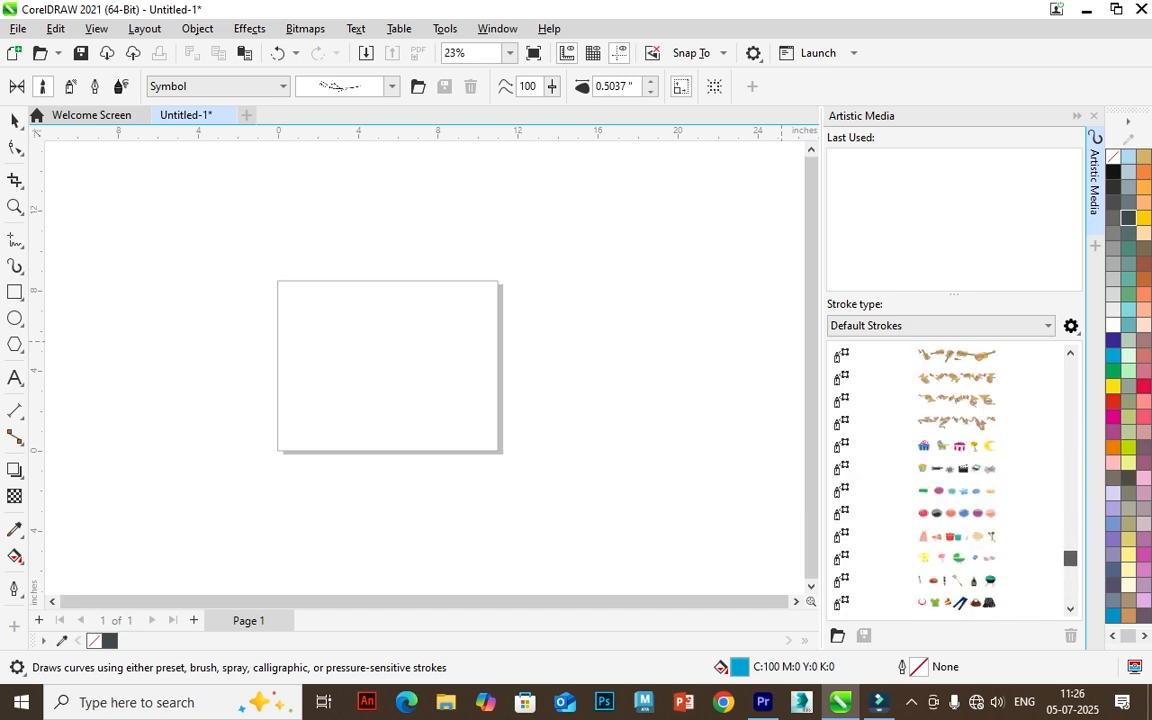
scroll(948, 480, up, 3)
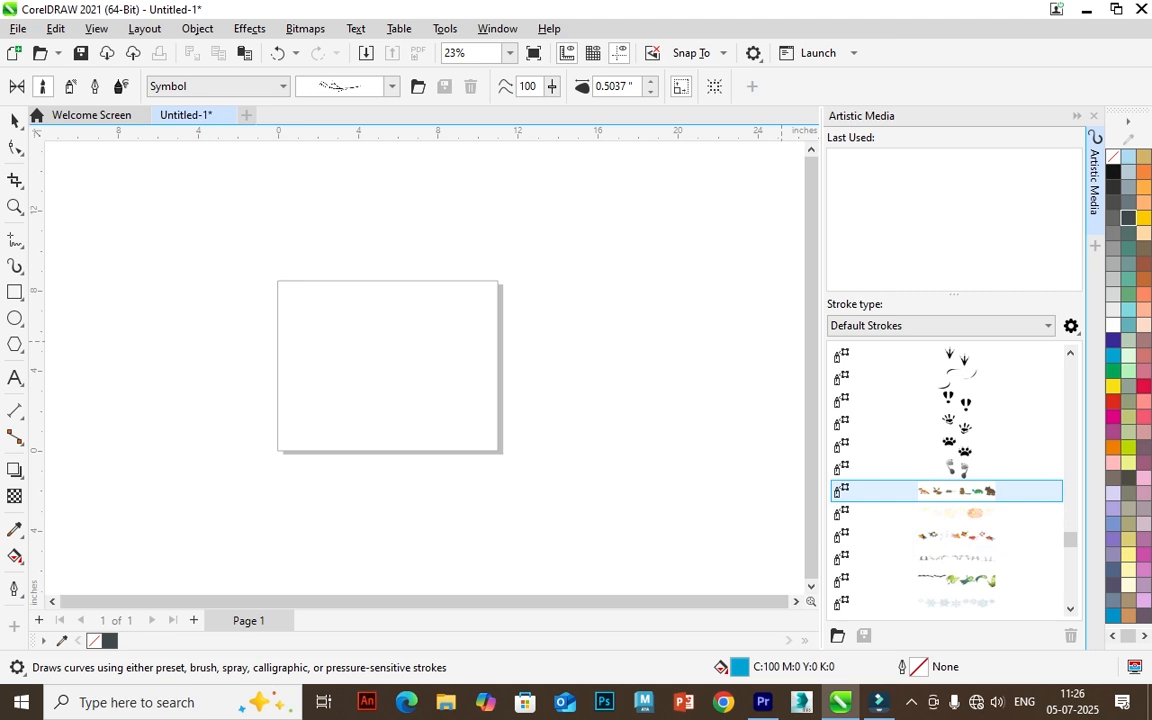
- Draw a curved spray stroke of forest animals across the page and replace its images with black paw prints
click(957, 490)
mouse_move(192, 262)
mouse_down()
mouse_move(597, 378)
mouse_move(537, 265)
mouse_up()
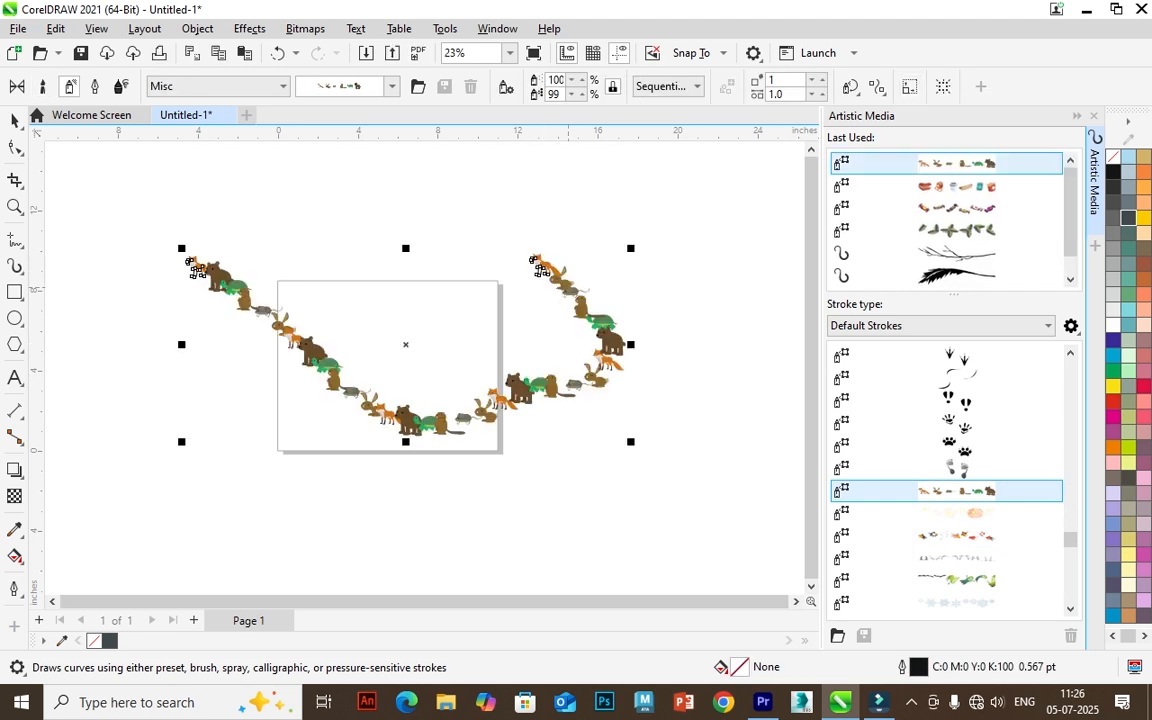
click(950, 447)
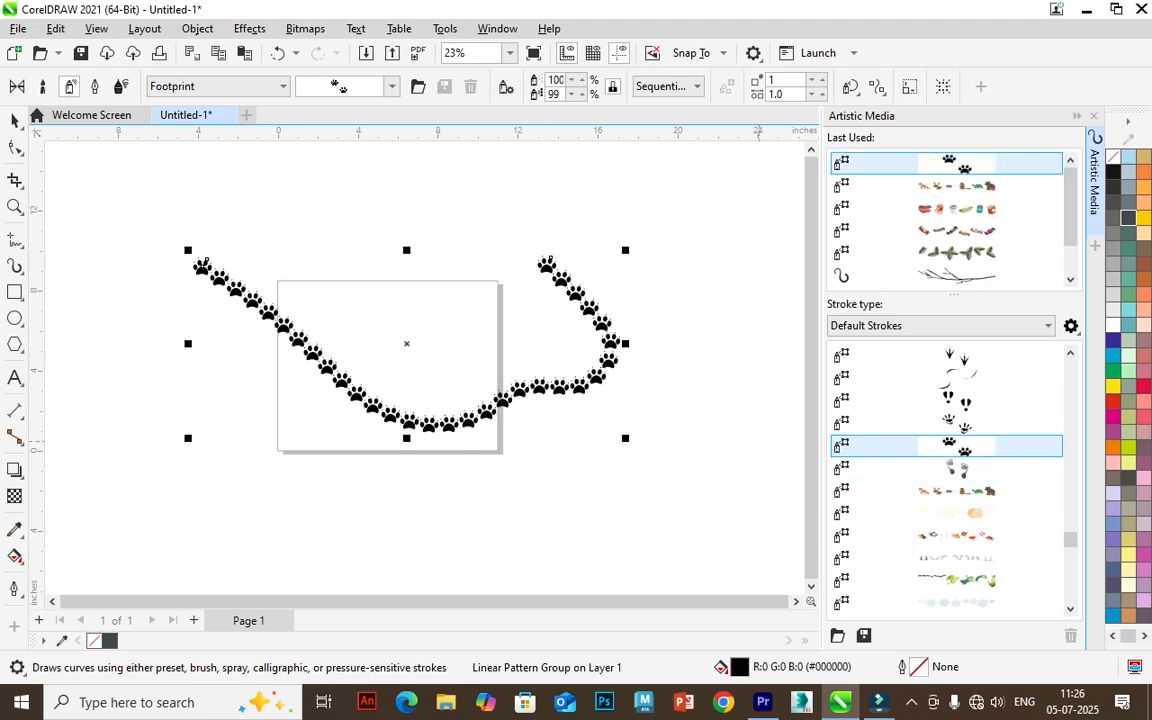
- Delete the paw-print spray stroke from the page
scroll(950, 447, up, 10)
click(950, 447)
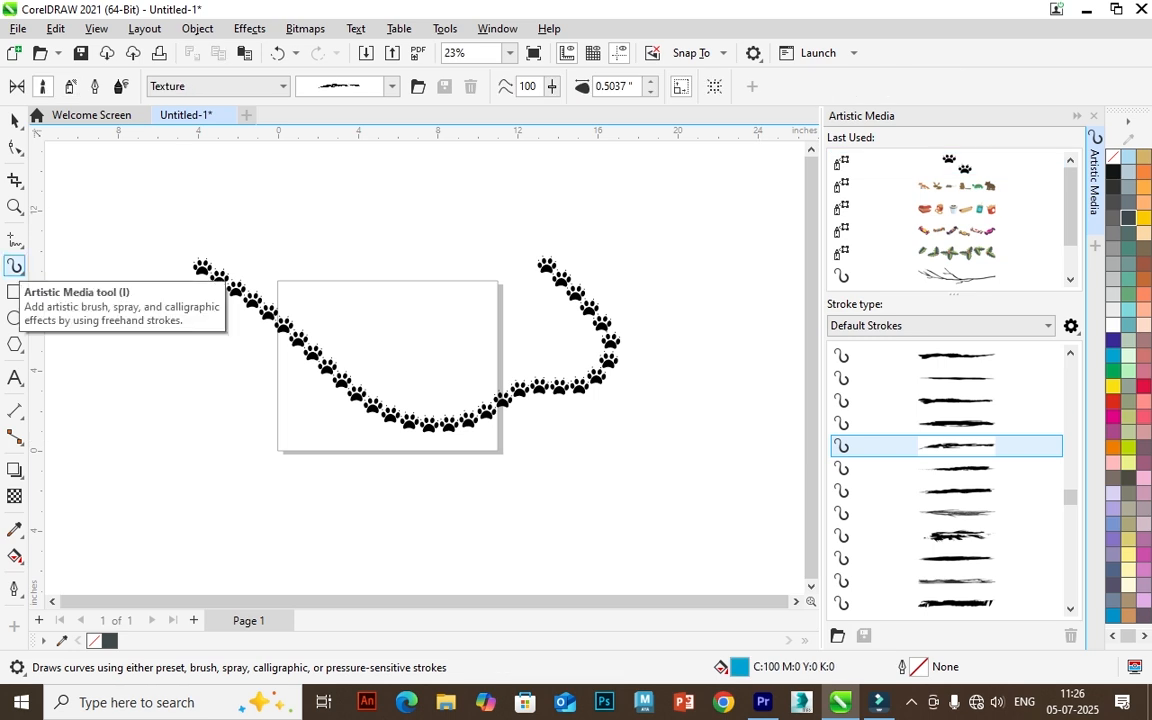
click(14, 120)
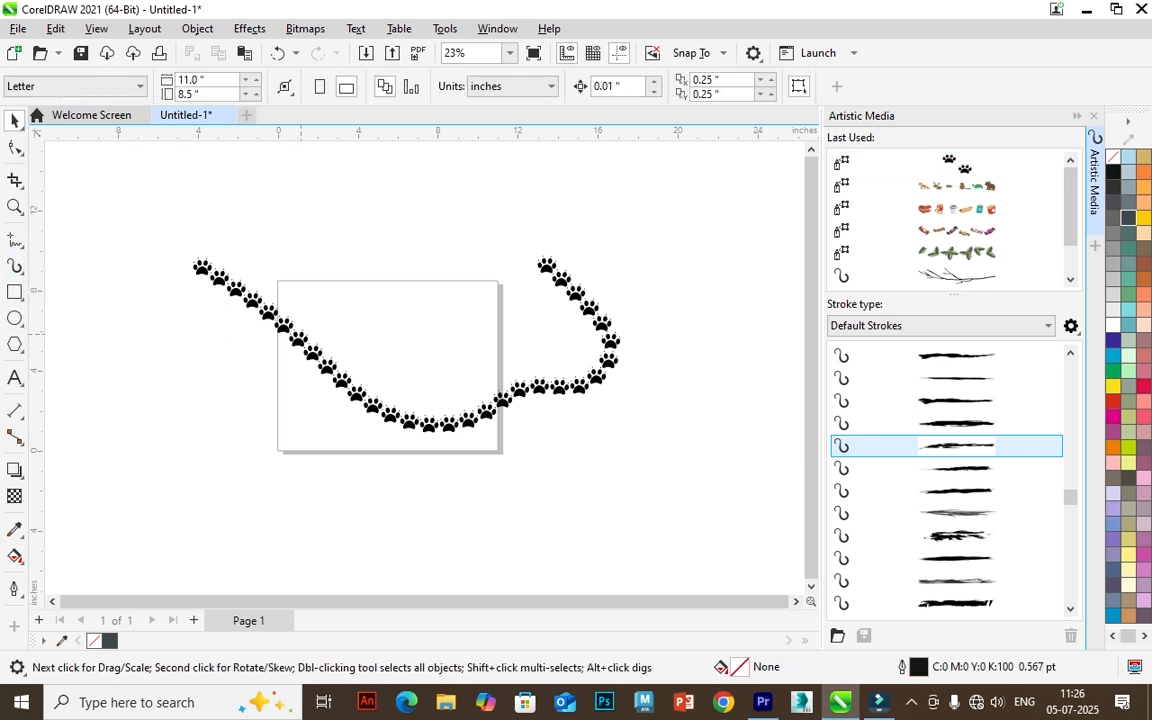
click(298, 334)
key(Delete)
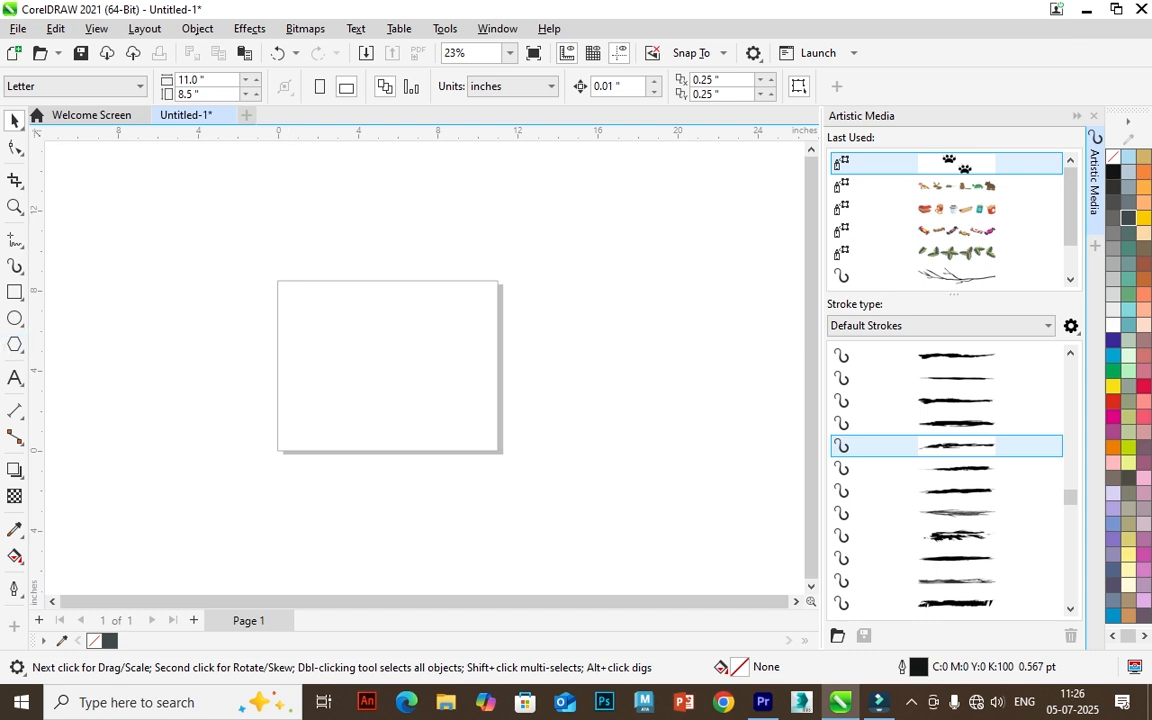
- Draw a flat ellipse about 23.08 by 0.59 inches across the page's upper edge, with blue fill and red outline
key(F7)
drag(197, 284, 658, 296)
click(1113, 340)
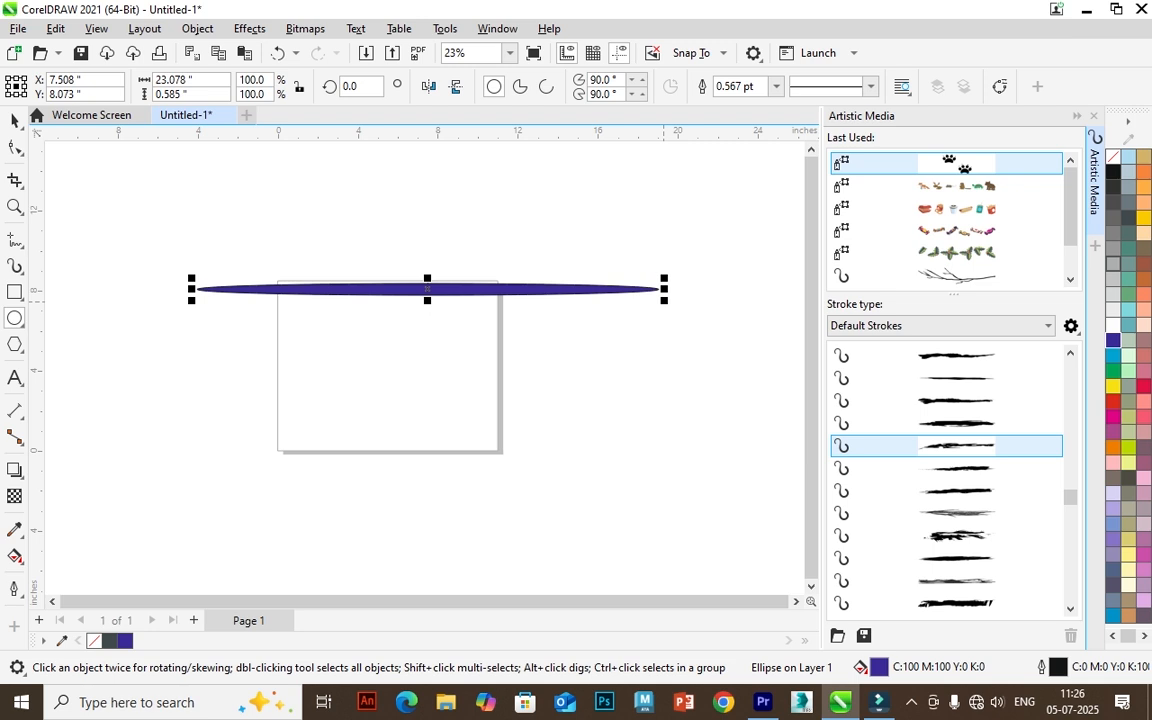
right_click(1113, 403)
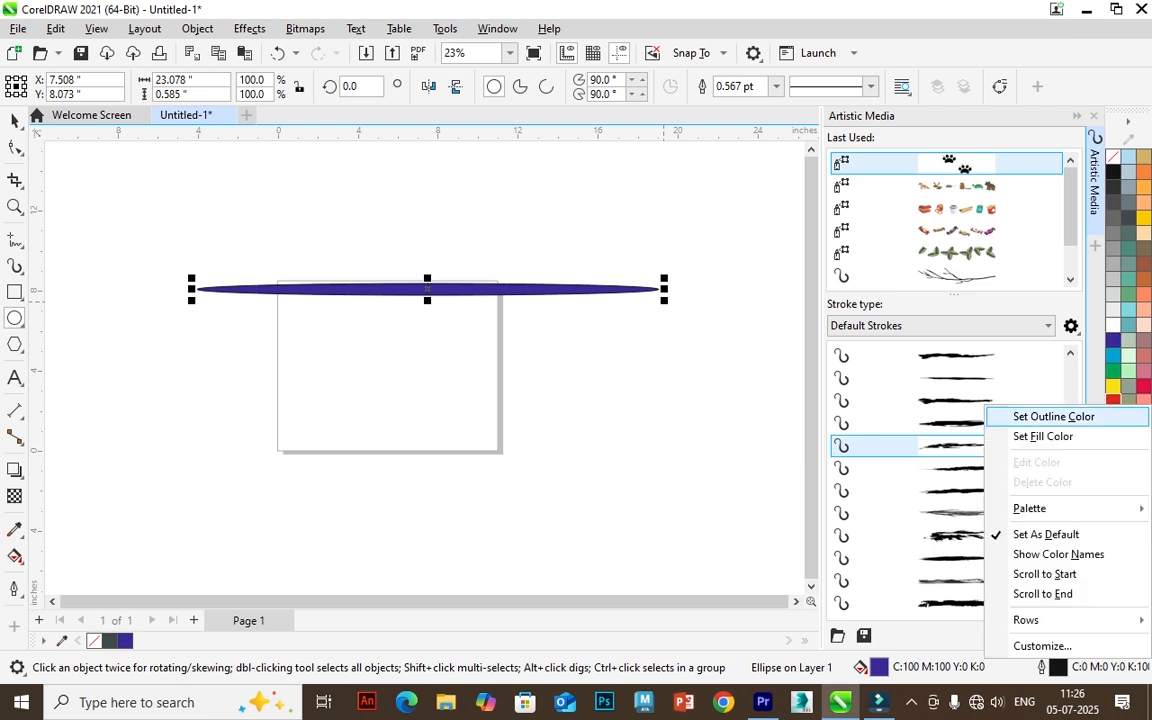
click(978, 414)
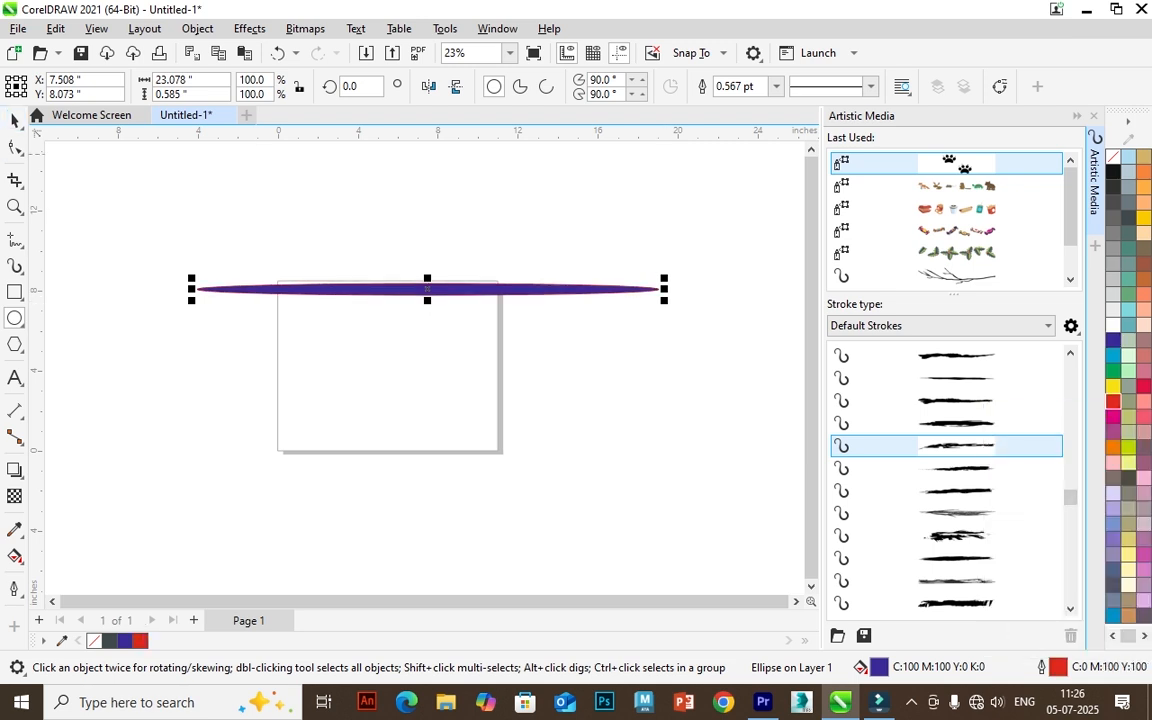
- Save the blue ellipse as a custom artistic media brush named hj and paint a large looping stroke with it below the ellipse
click(14, 121)
mouse_move(392, 289)
mouse_down()
mouse_move(588, 328)
mouse_move(766, 311)
mouse_move(935, 379)
mouse_up()
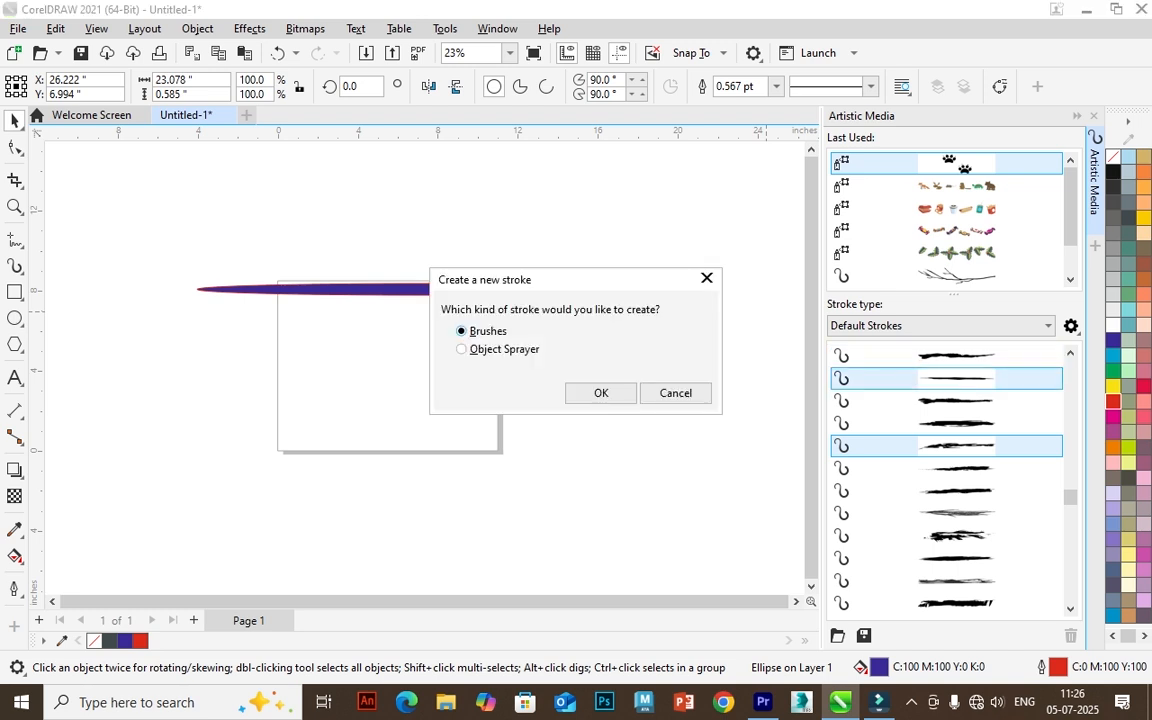
click(600, 392)
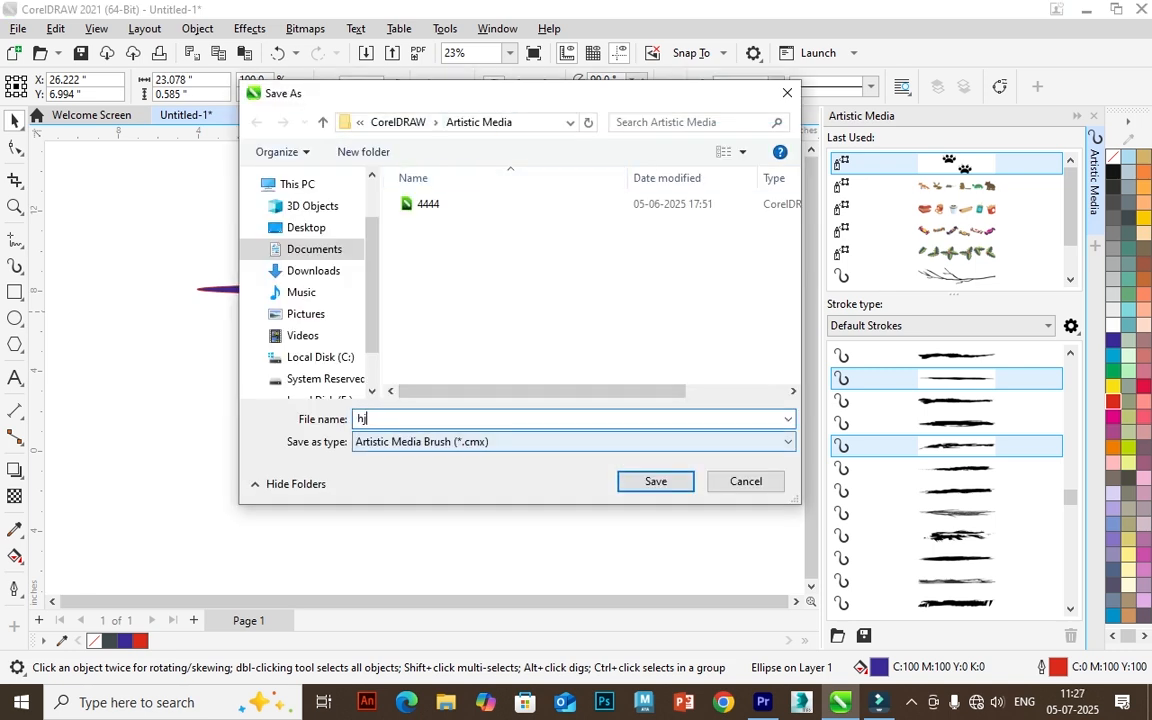
key(Return)
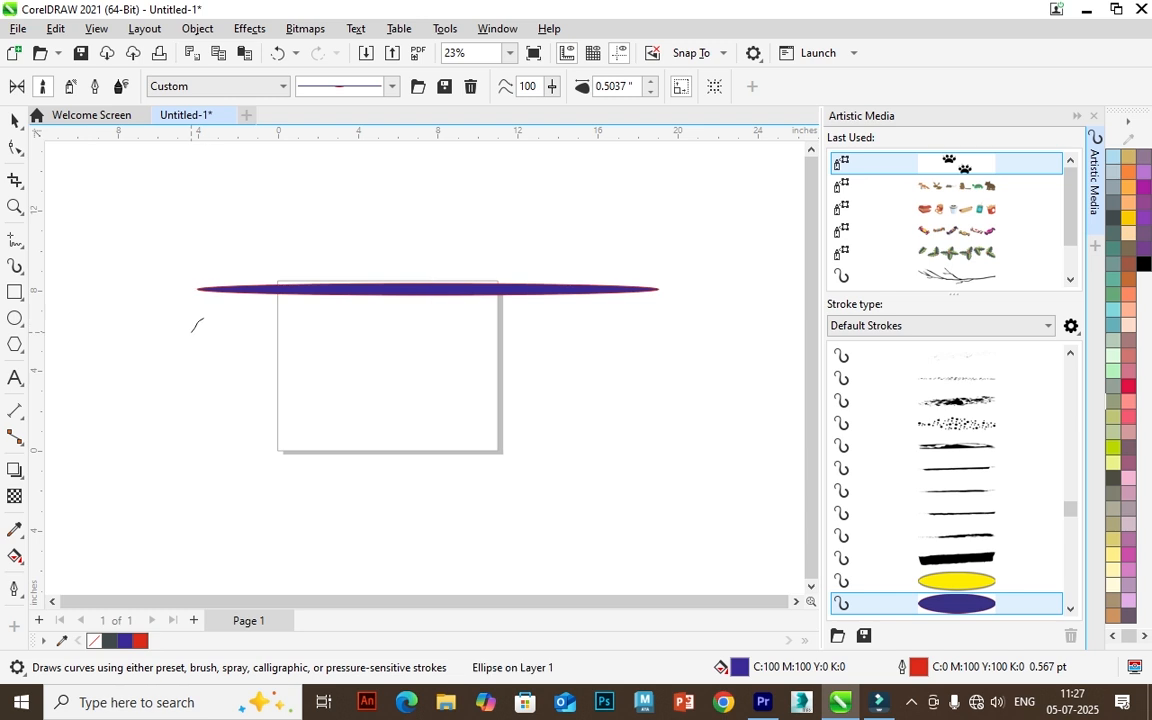
mouse_move(195, 322)
mouse_down()
mouse_move(585, 463)
mouse_move(490, 449)
mouse_move(710, 360)
mouse_up()
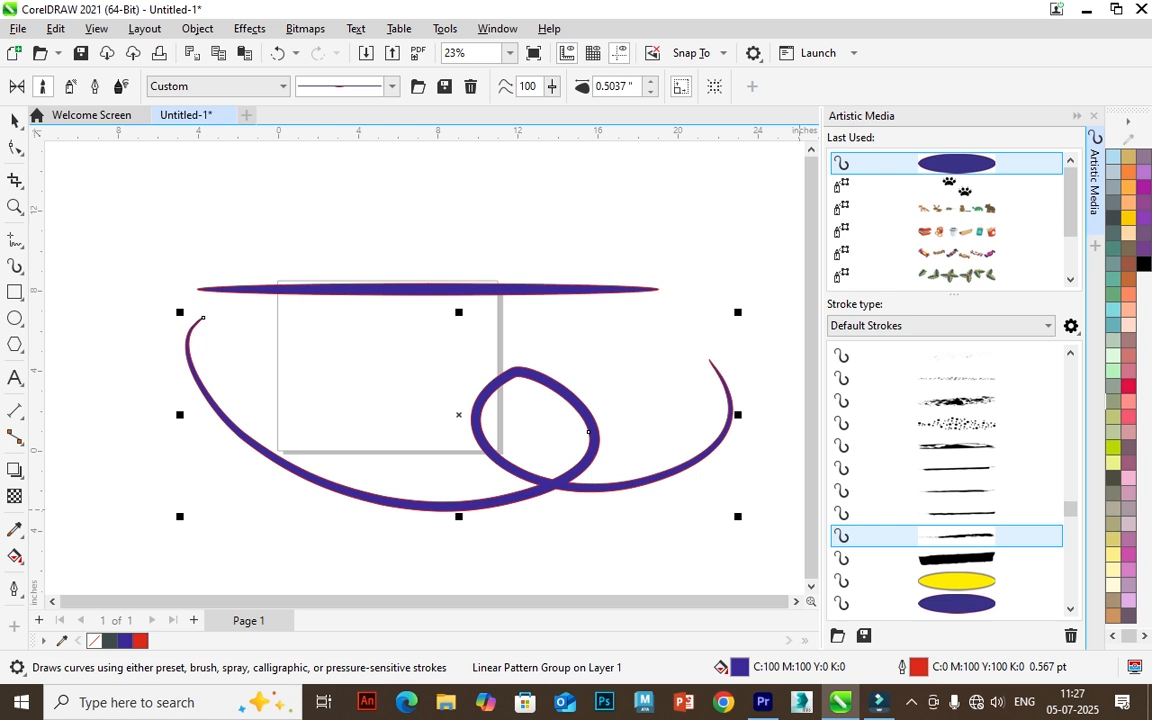
- Delete both the original ellipse and the looping brush stroke
click(15, 121)
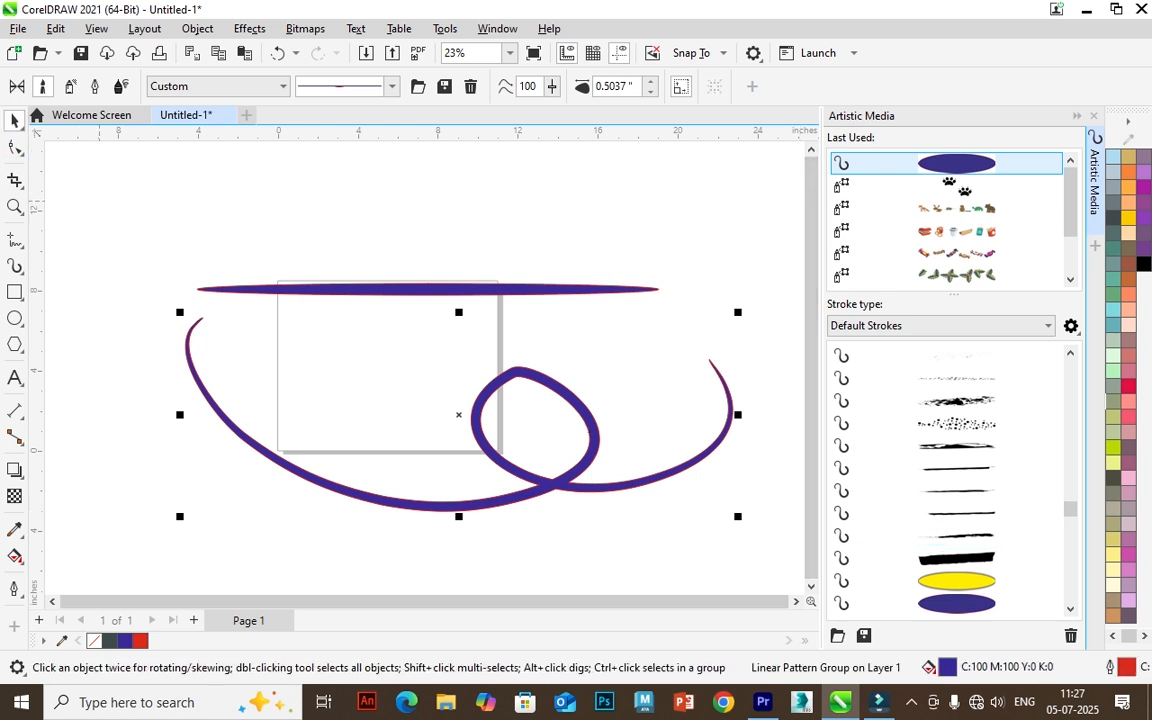
drag(106, 205, 731, 537)
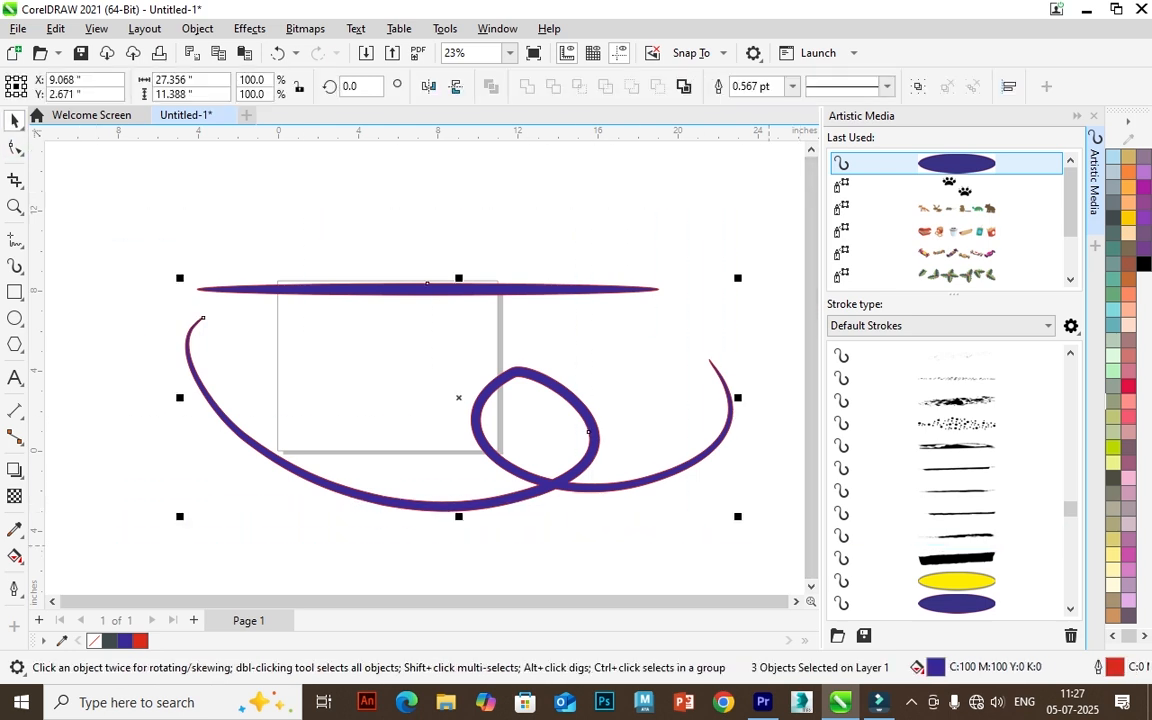
key(Delete)
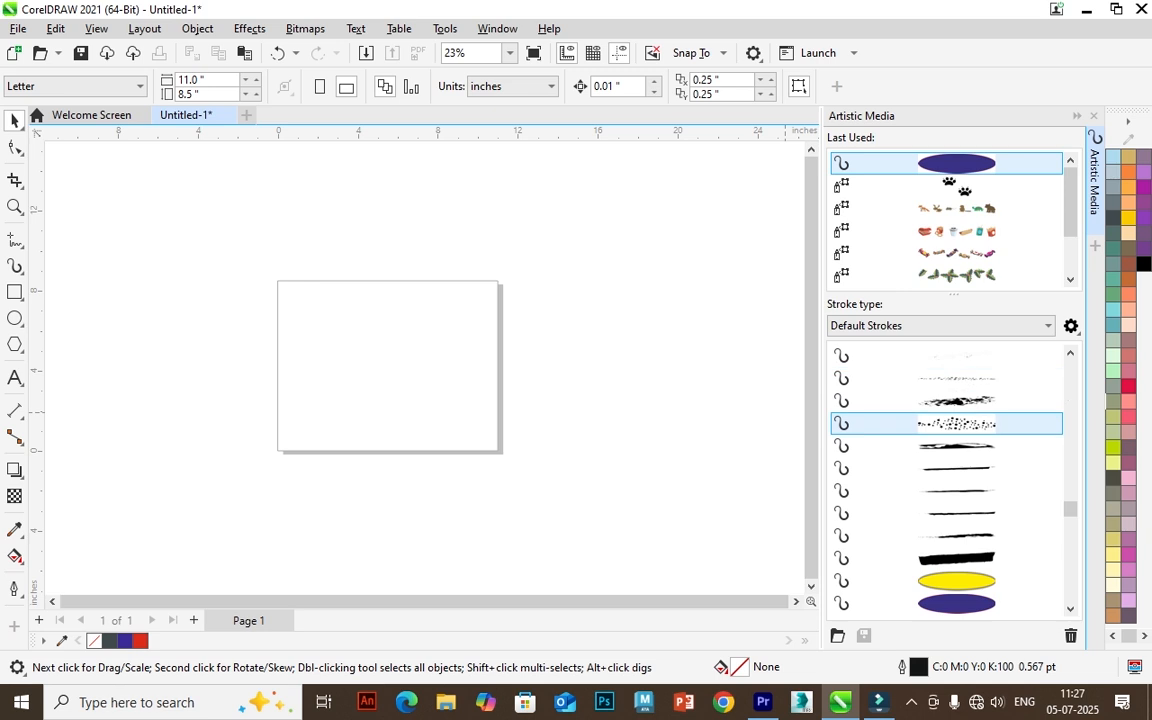
- Draw a circle about 11.88 inches in diameter and move it over the page
click(21, 324)
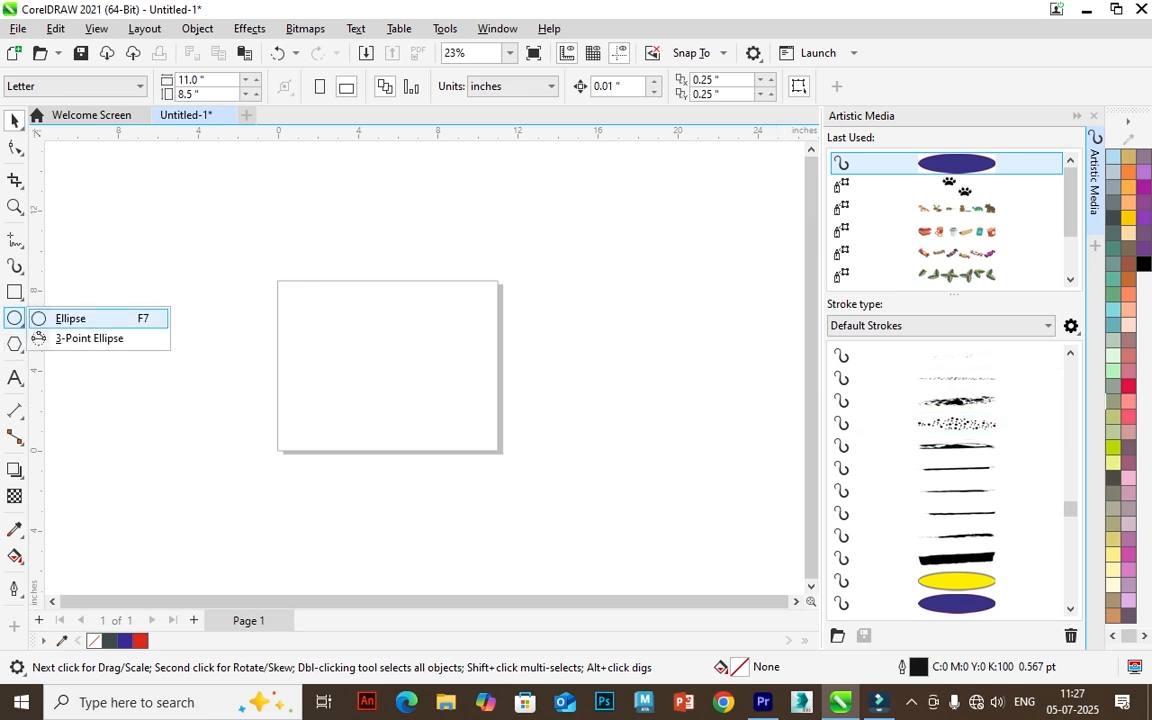
click(72, 319)
mouse_move(219, 200)
mouse_down()
mouse_move(369, 371)
mouse_move(411, 319)
mouse_move(347, 278)
mouse_move(342, 323)
mouse_up()
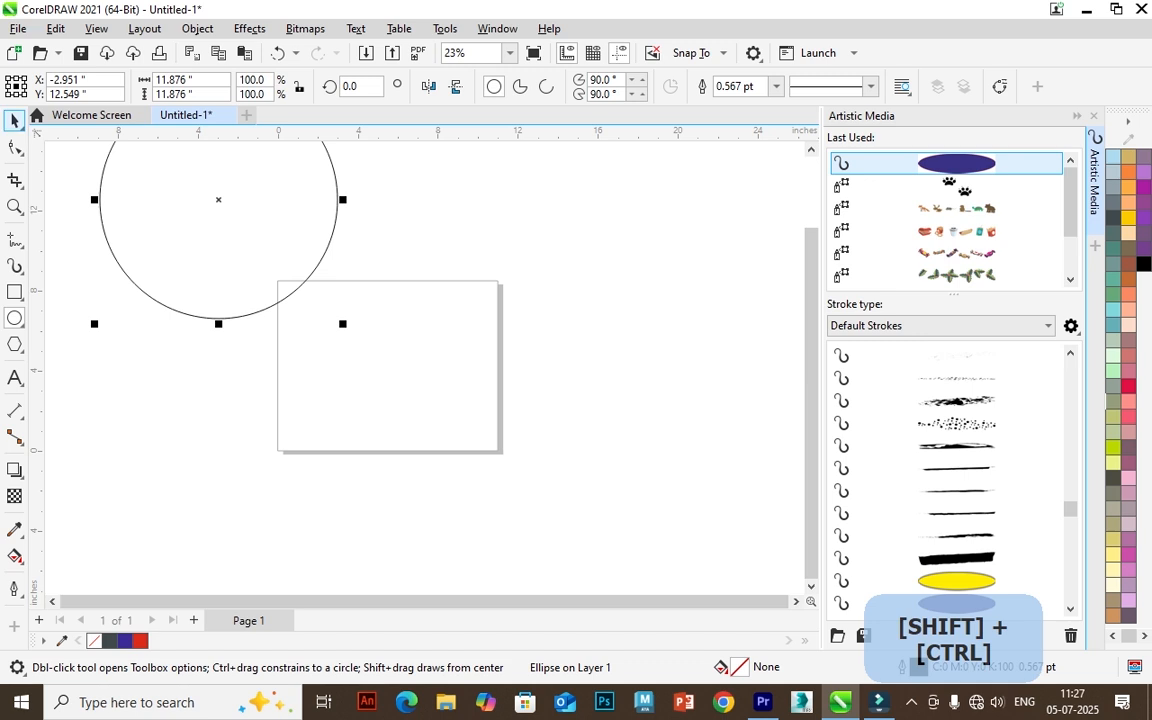
click(15, 121)
drag(218, 200, 429, 357)
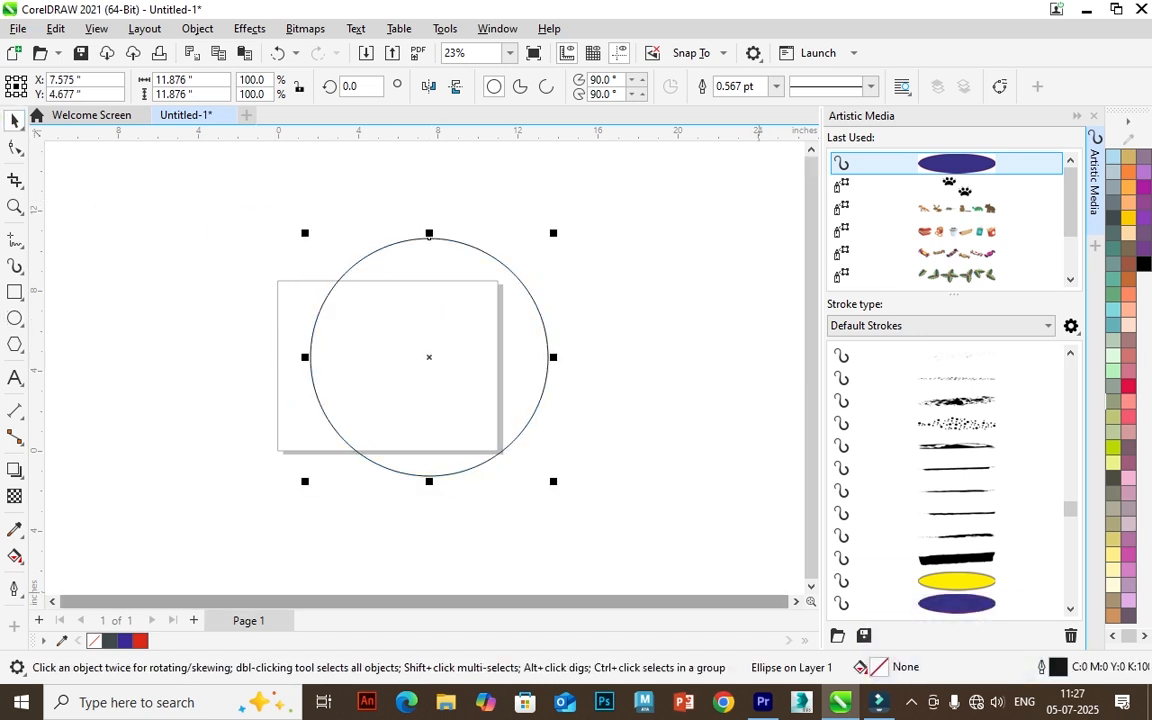
- Apply the custom blue ellipse brush to the circle, and replace it with a rough black Texture brush
click(956, 603)
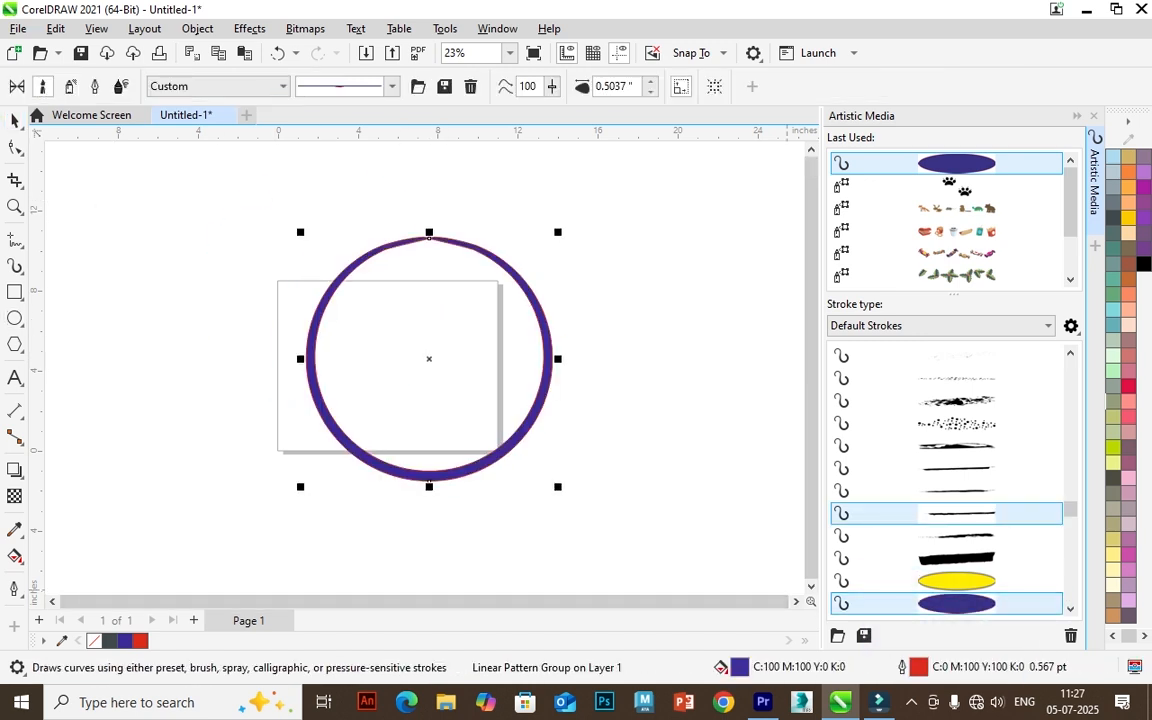
click(956, 513)
click(956, 446)
click(956, 401)
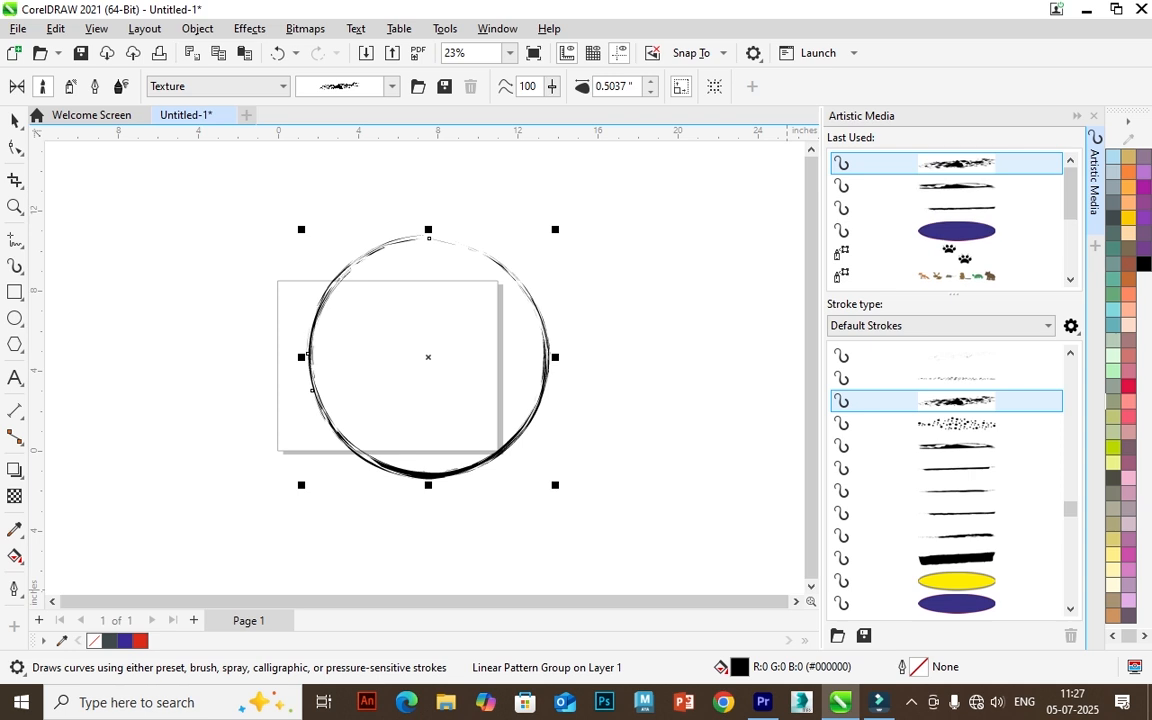
- Recolor the circle's brush stroke crimson (C:0 M:100 Y:60 K:0) and set its stroke width to 1.0 inch
scroll(946, 480, up, 2)
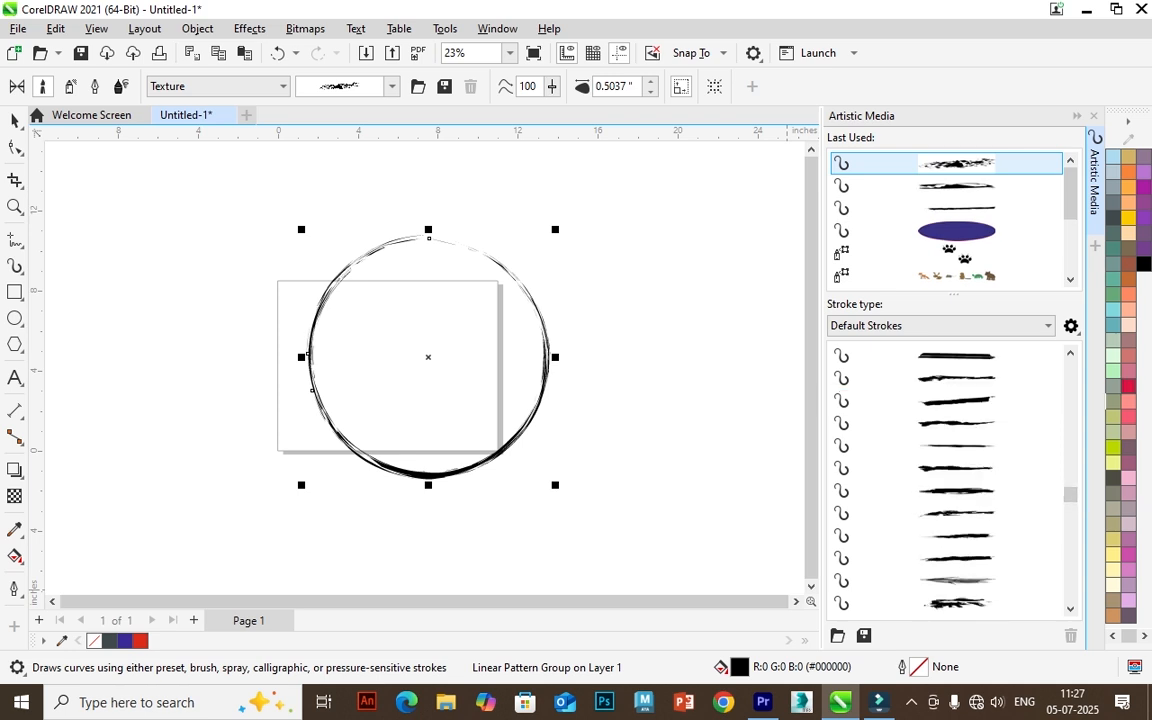
click(1128, 386)
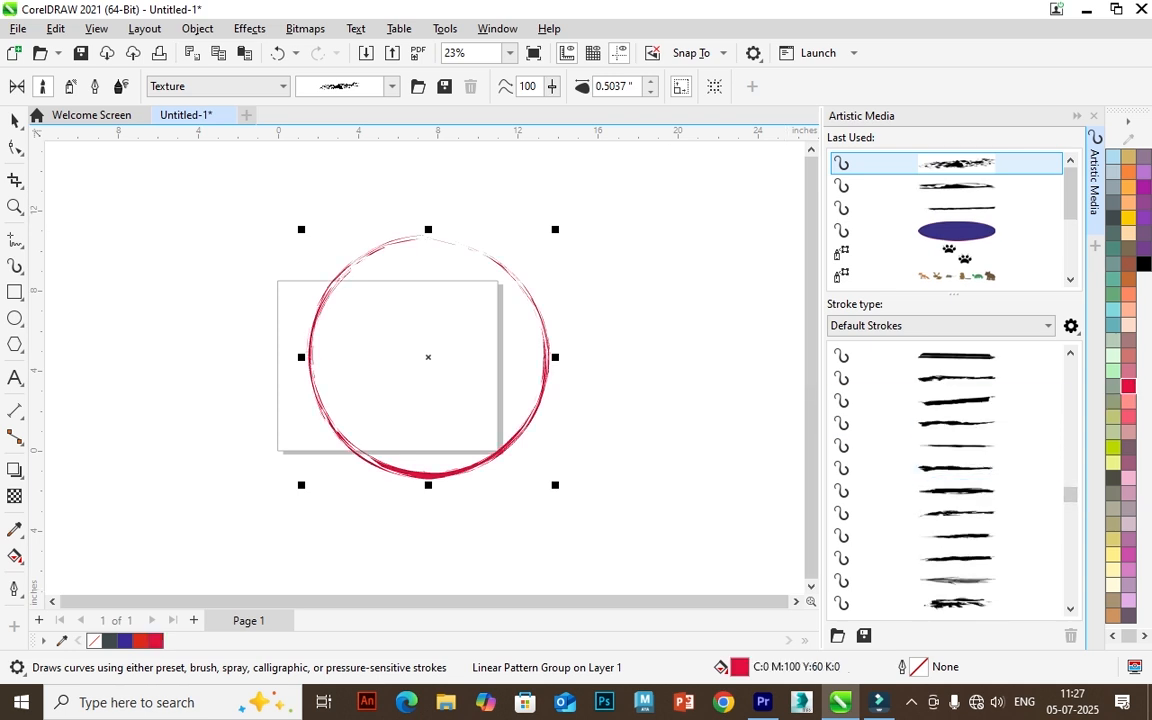
double_click(615, 86)
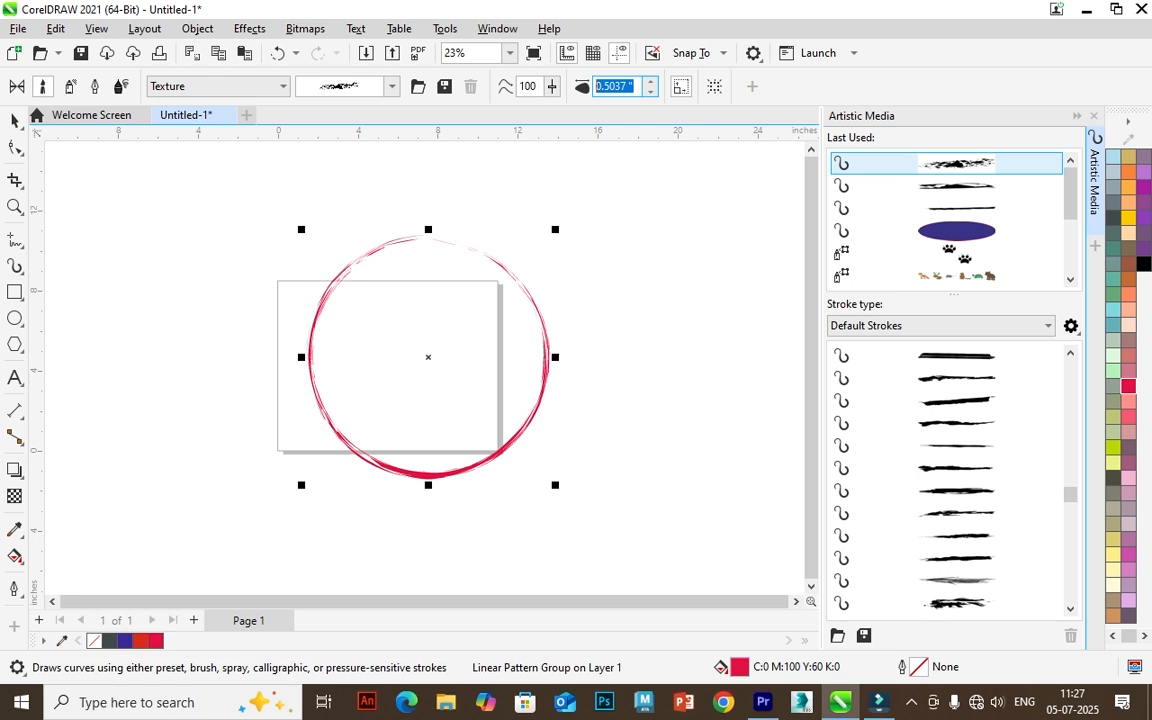
text(1)
key(Return)
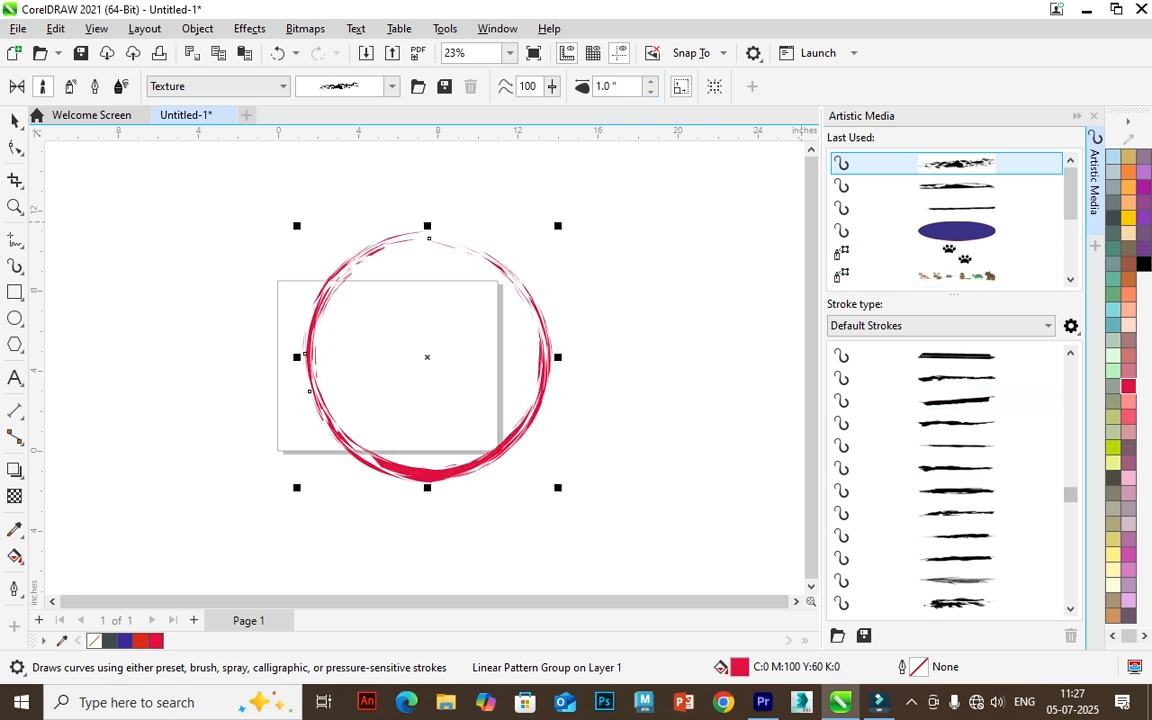
- Restyle the circle with several Symbol brushes, including the feather, twig and leaf, ending on the wide jagged blot
scroll(960, 440, up, 2)
click(956, 446)
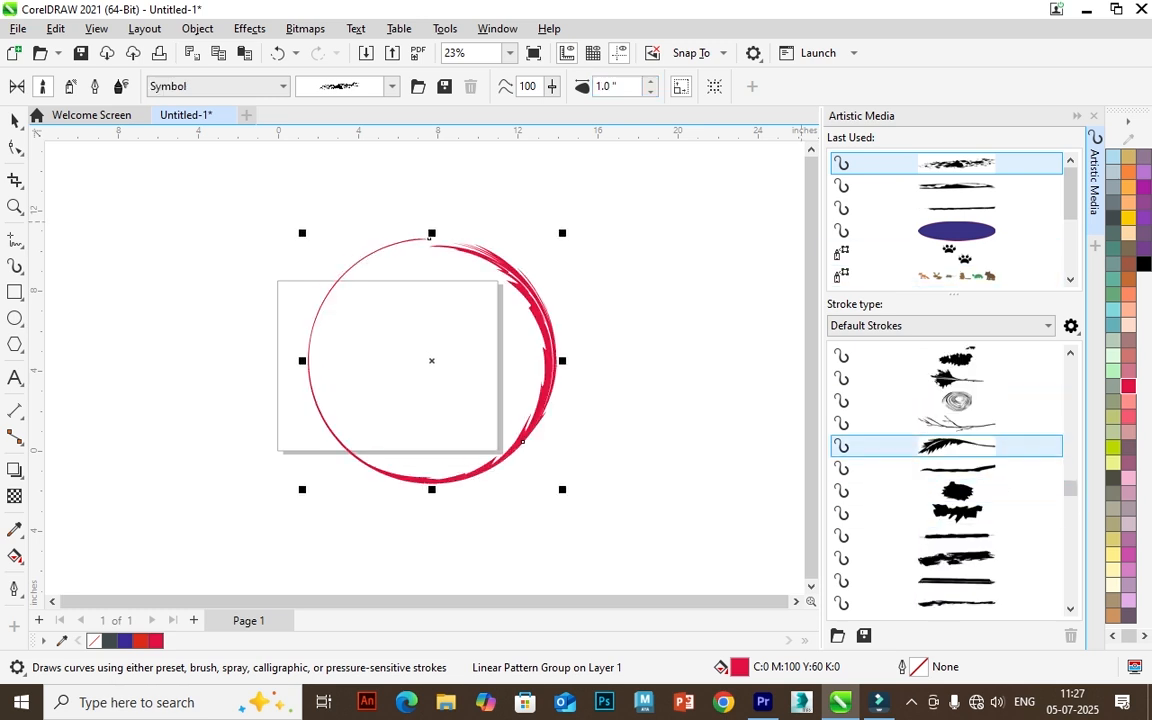
click(956, 424)
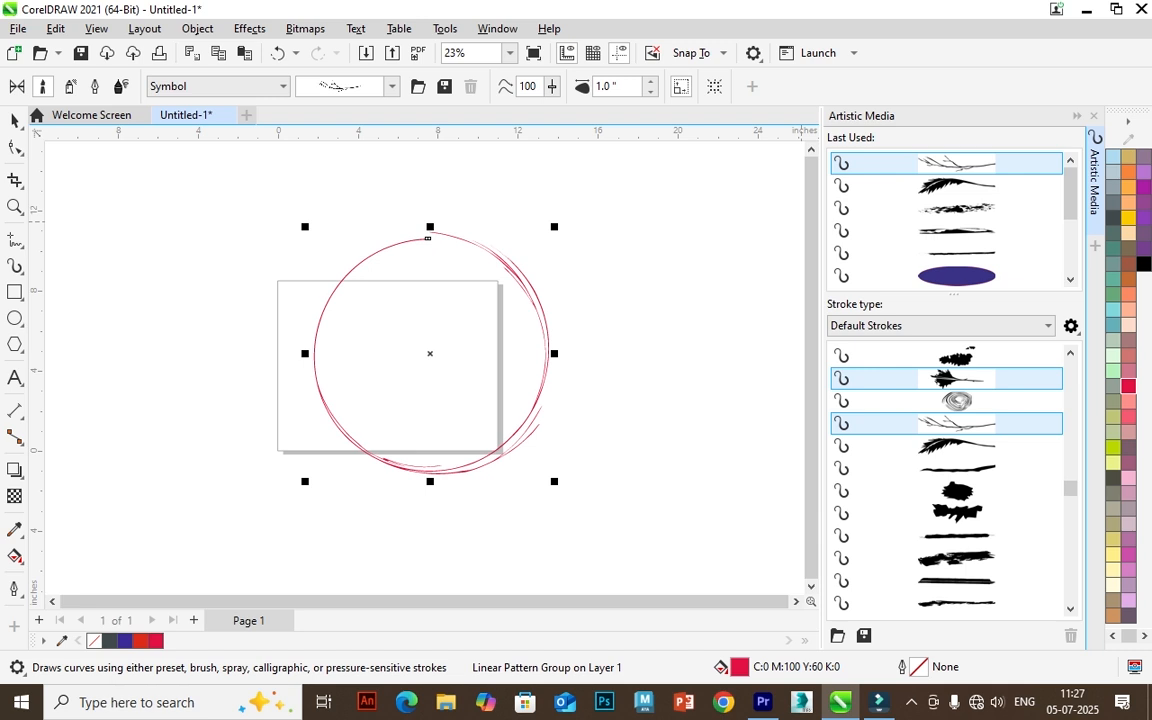
click(956, 379)
click(956, 491)
click(956, 513)
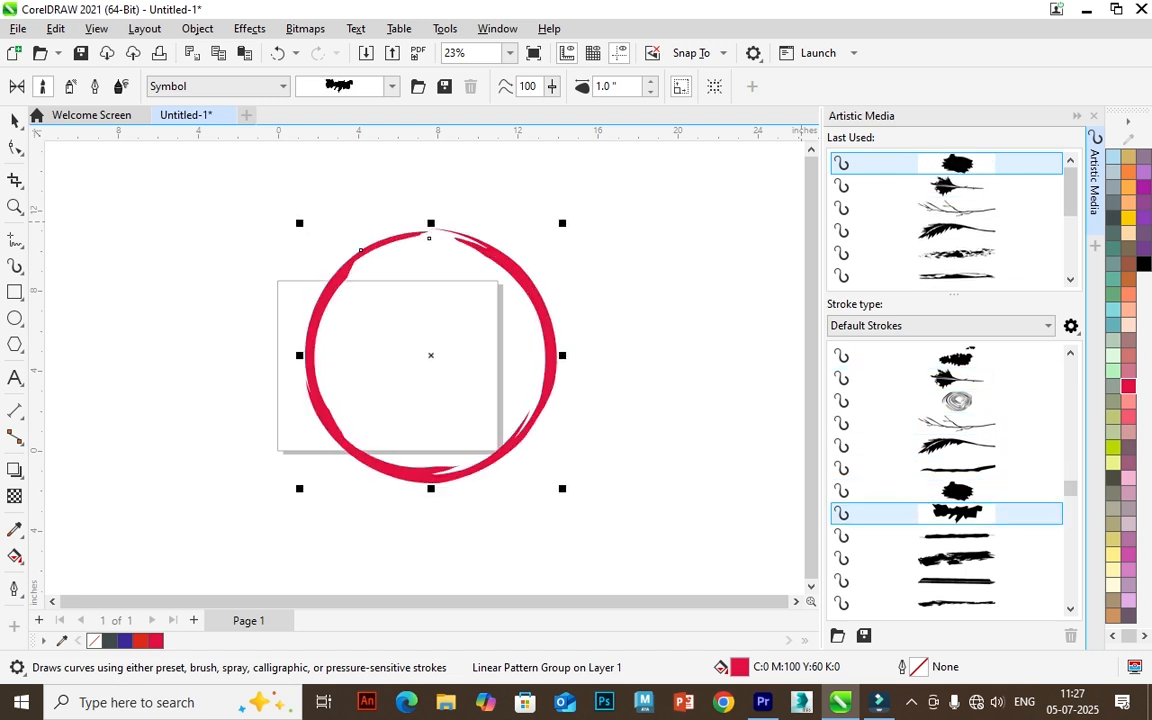
- Restyle the circle with several Splatter brushes, ending on the one with scattered oval drops
scroll(956, 468, up, 6)
click(956, 379)
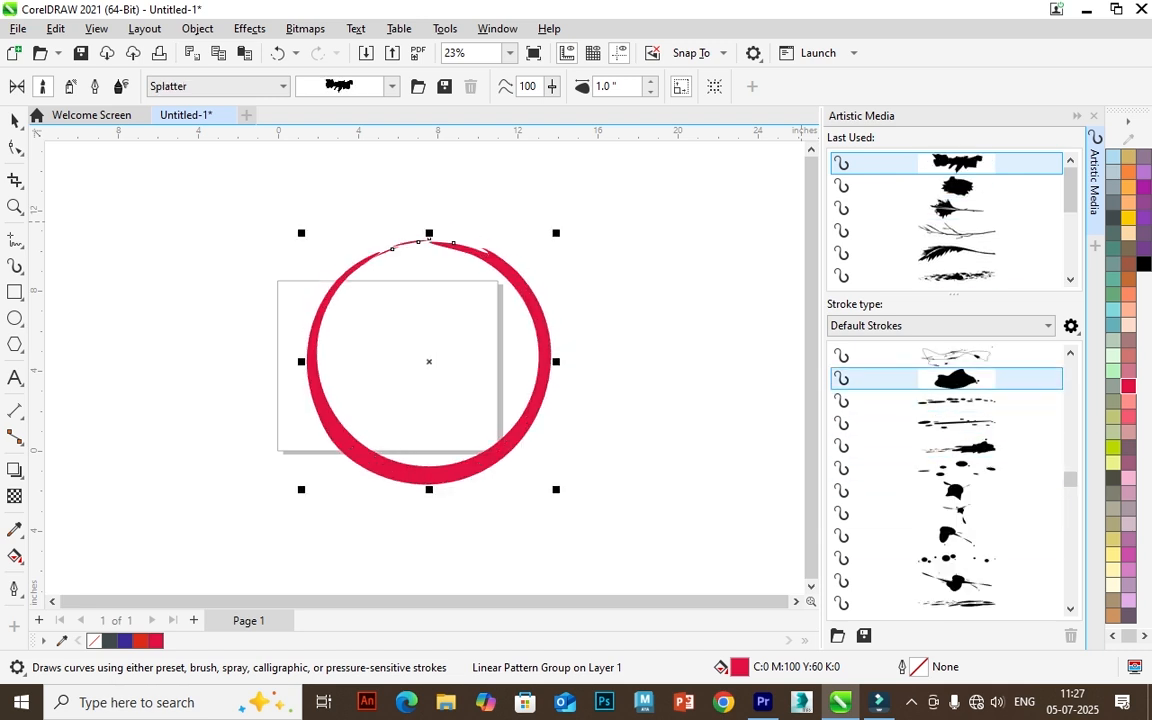
click(956, 423)
click(956, 447)
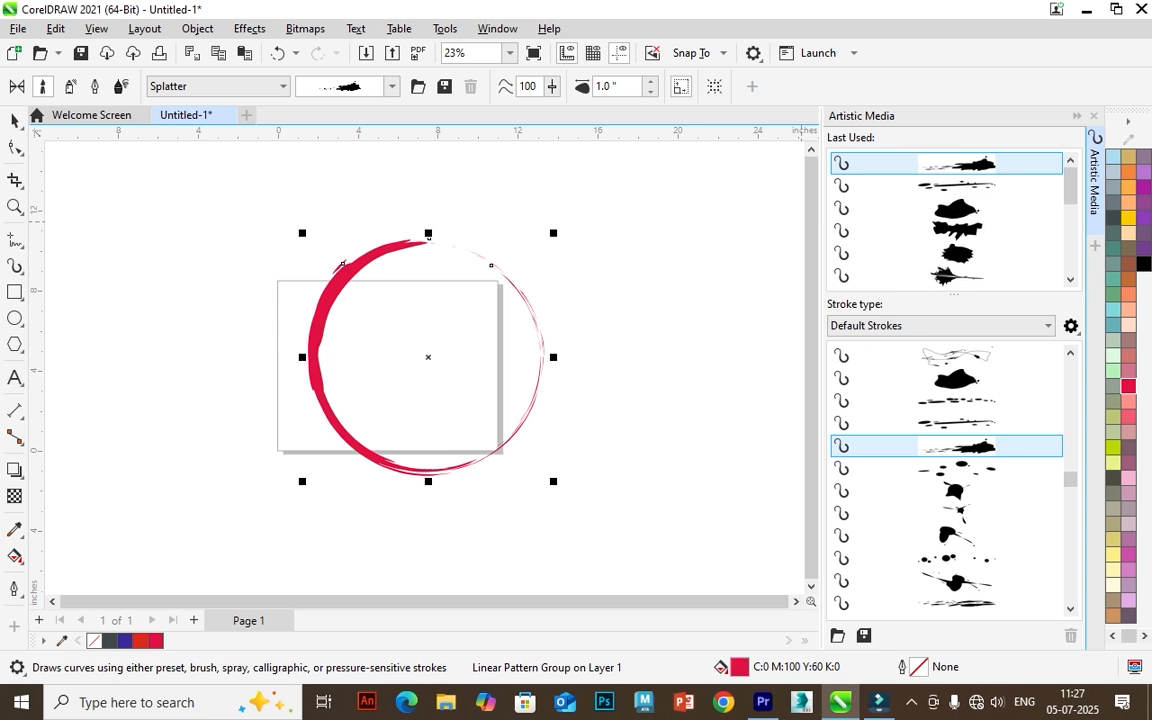
click(956, 468)
- Restyle the circle with Sensual brushes, ending on the thick solid stroke with rounded ends
scroll(962, 432, up, 5)
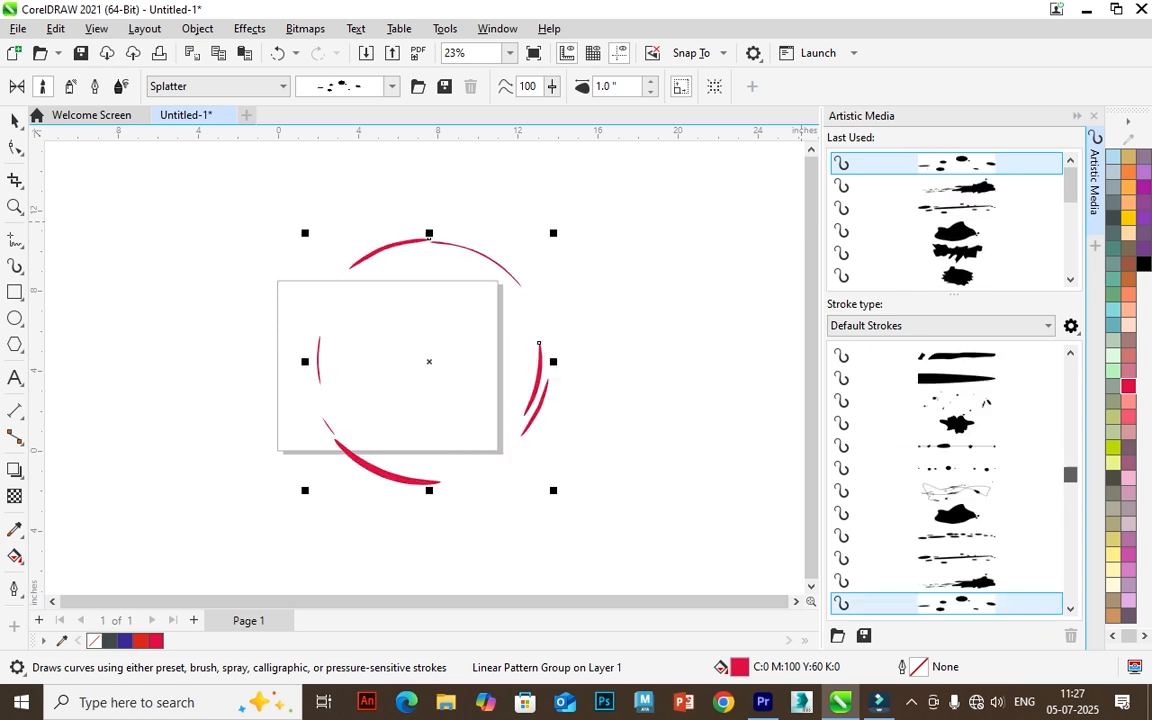
click(956, 423)
click(956, 468)
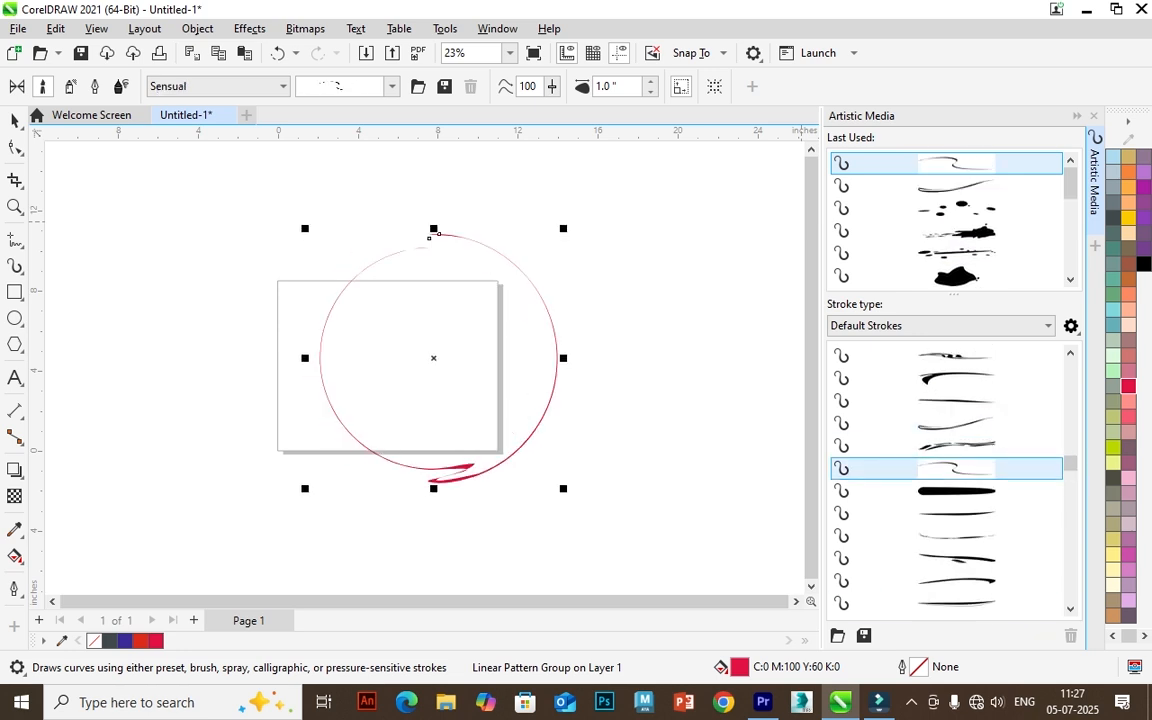
click(956, 490)
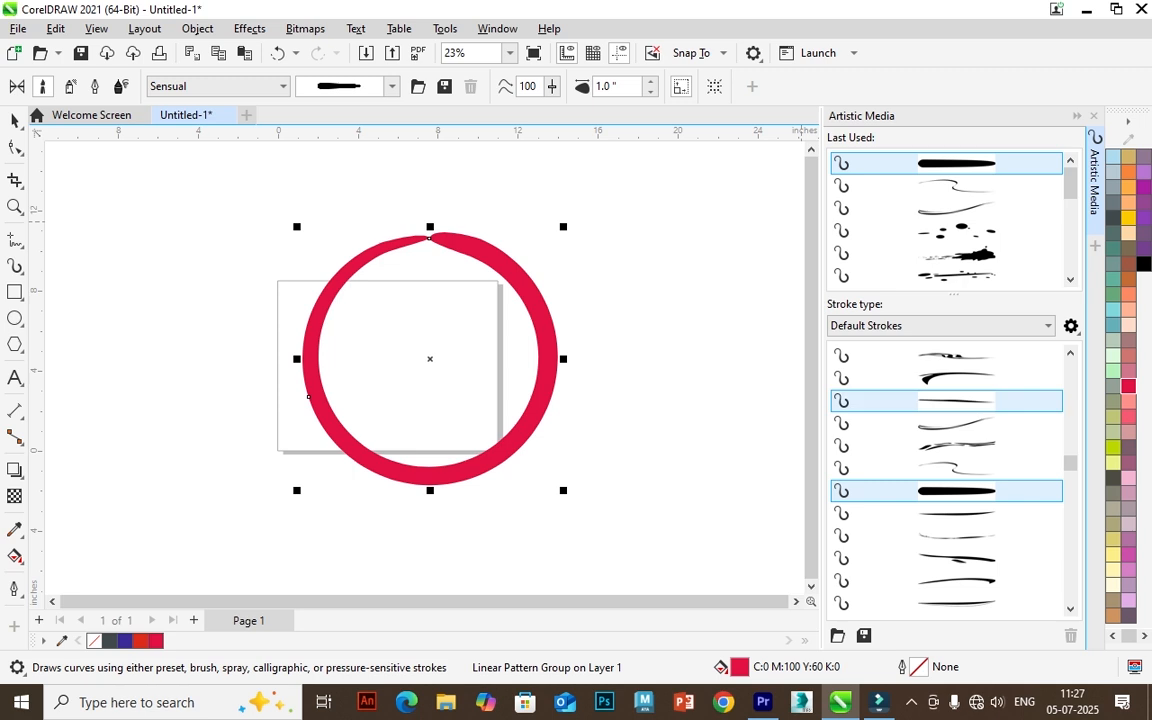
- Delete the crimson circle from the page
click(15, 121)
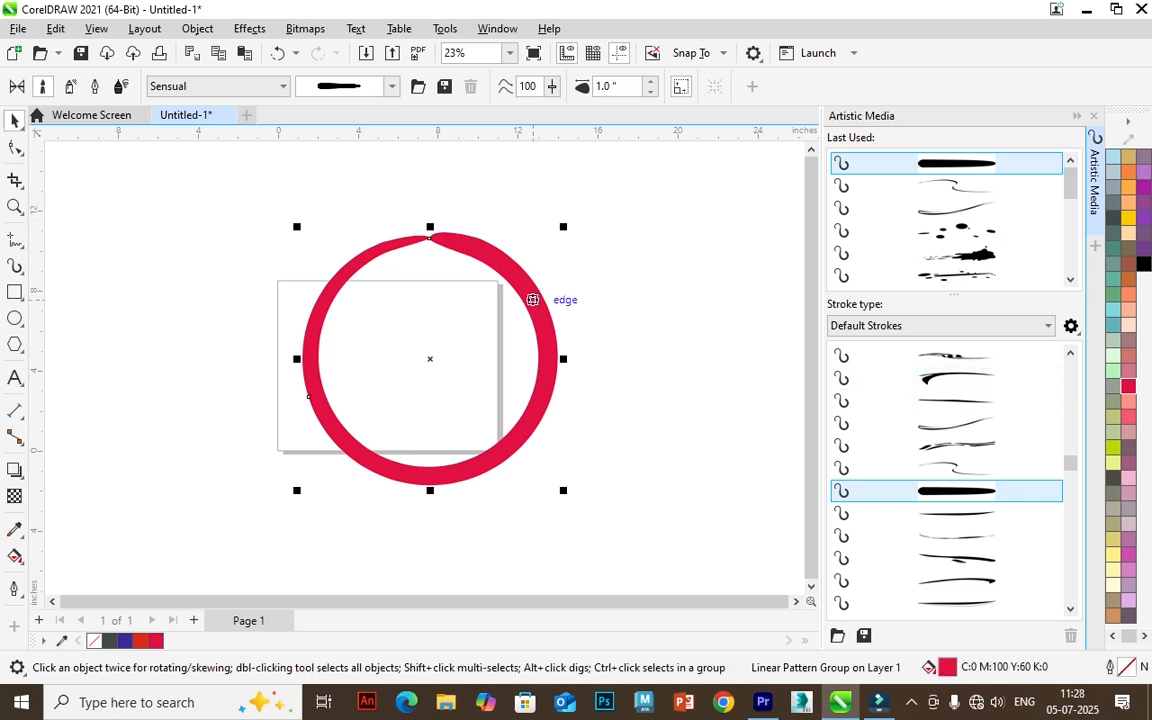
key(Delete)
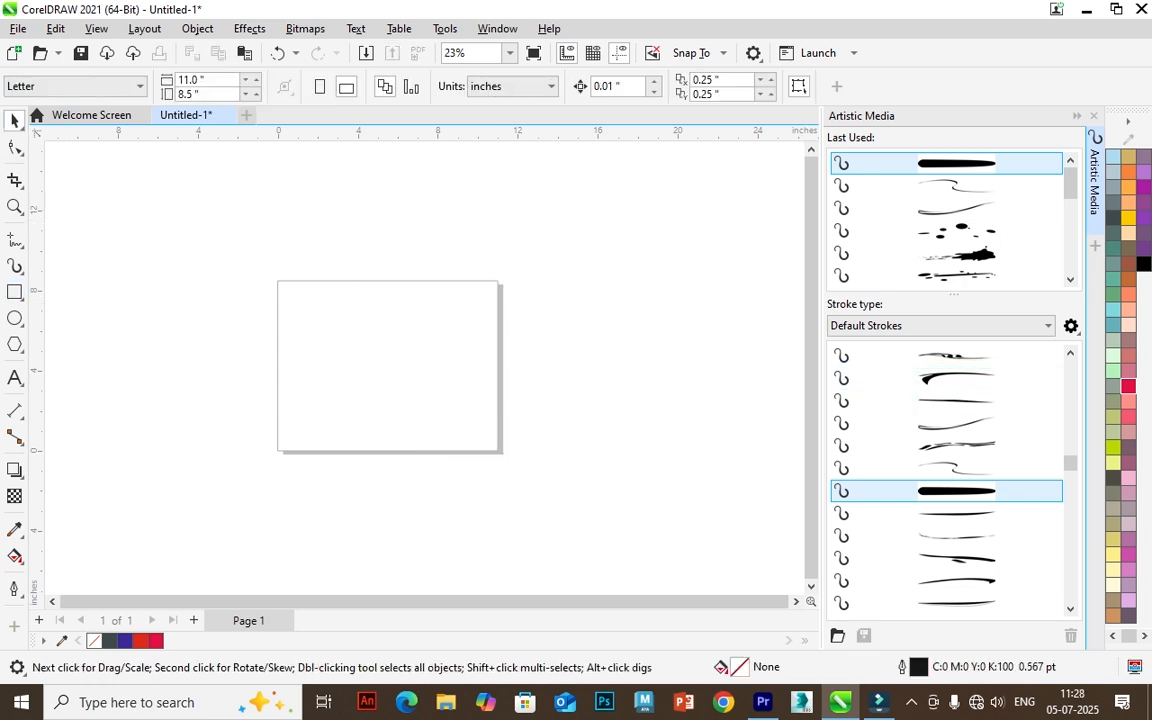
- Draw a rectangle enclosing the page and apply the streaky multi-line Sensual brush to its outline
key(F6)
mouse_move(231, 232)
mouse_down()
mouse_move(424, 381)
mouse_move(584, 480)
mouse_up()
click(955, 445)
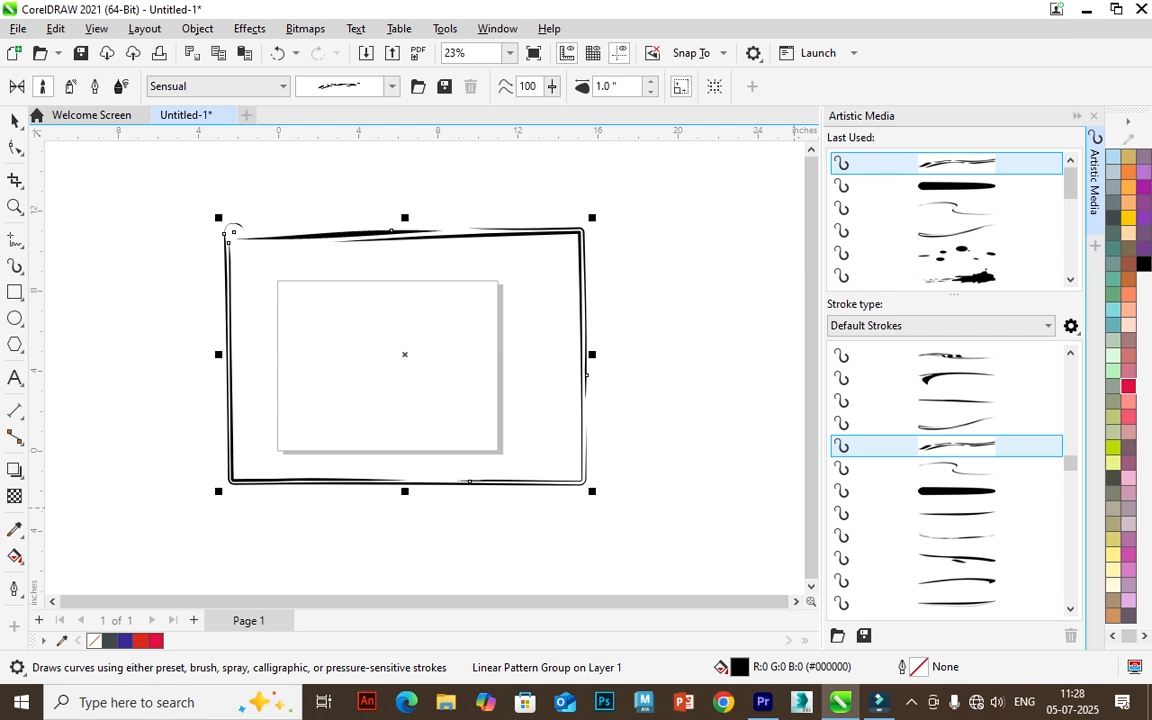
- Delete the brushed rectangle
key(space)
key(Delete)
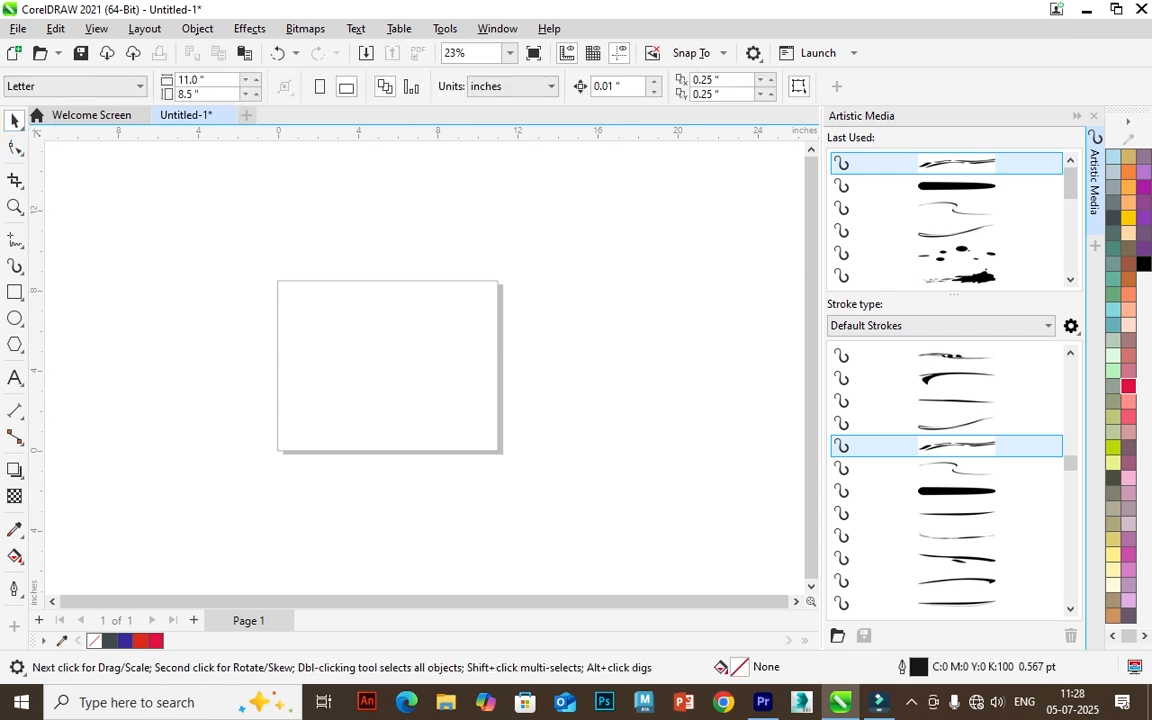
- Add the text CORELDRAW on the page in bold Arial at 200 pt
click(15, 378)
click(296, 352)
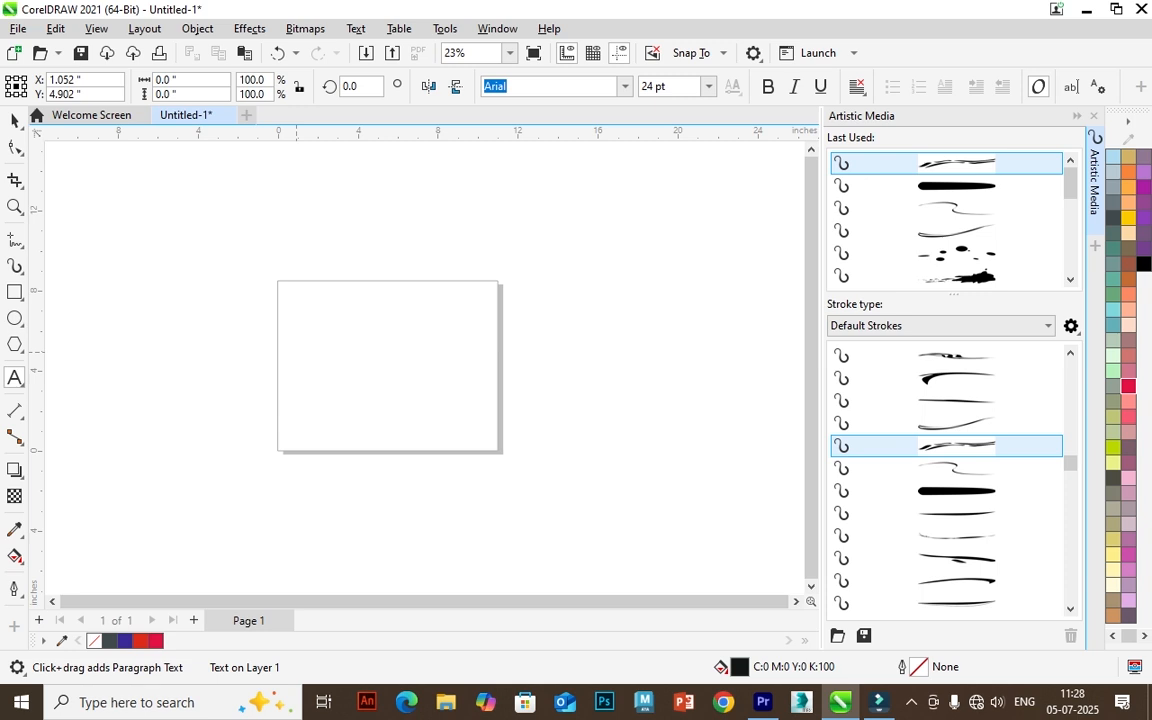
text(CORELD)
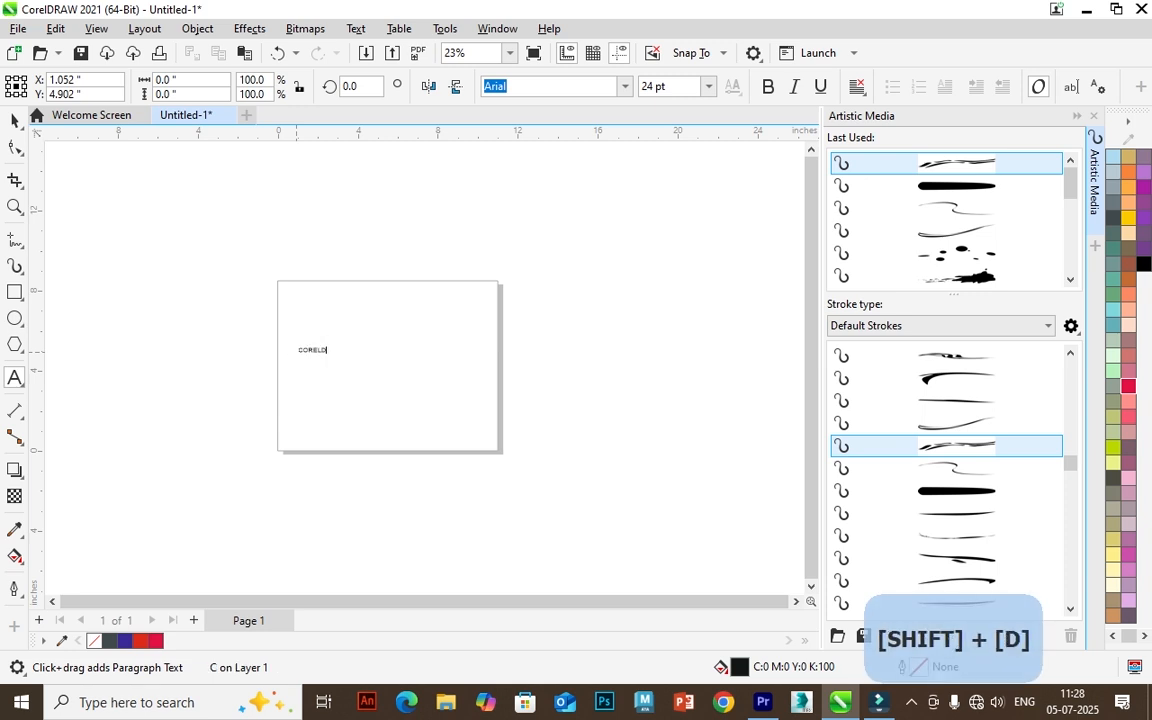
text(RAW)
key(ctrl+space)
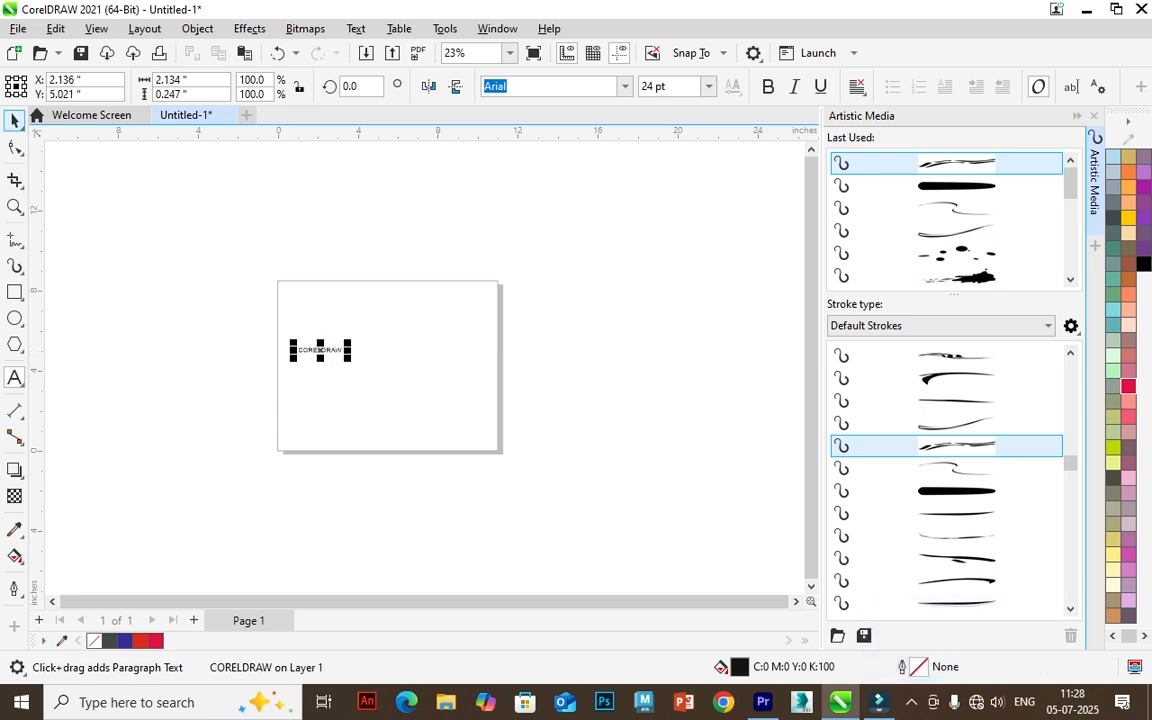
click(709, 87)
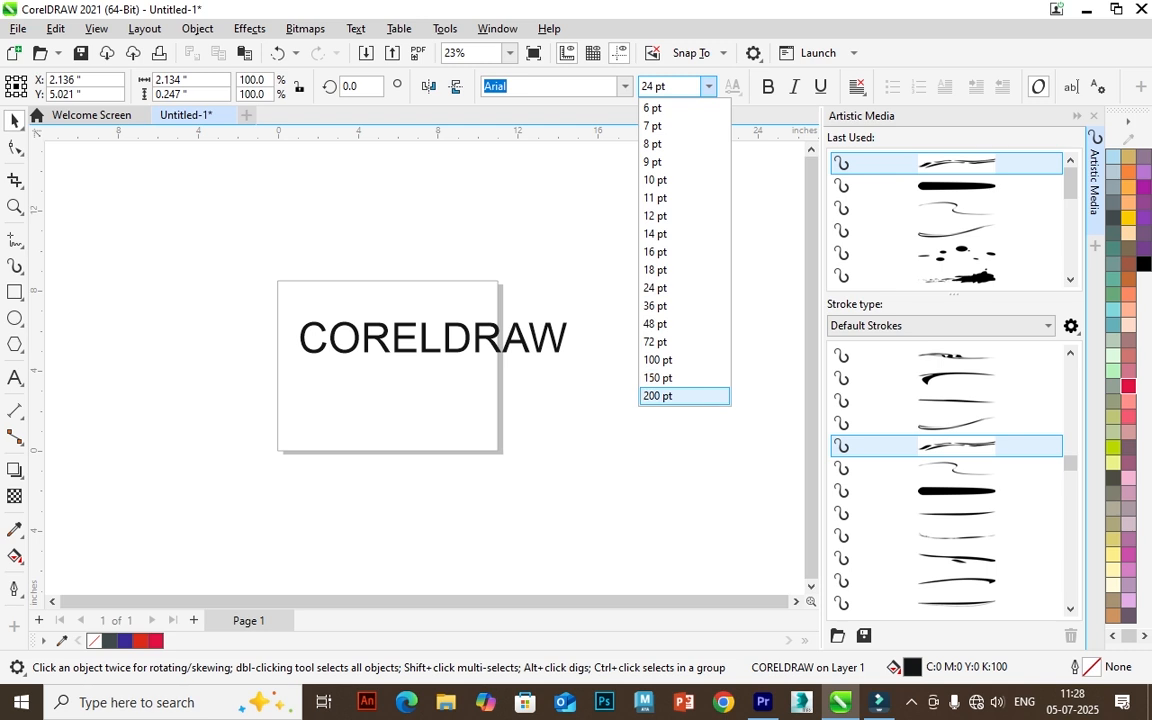
click(684, 396)
click(768, 87)
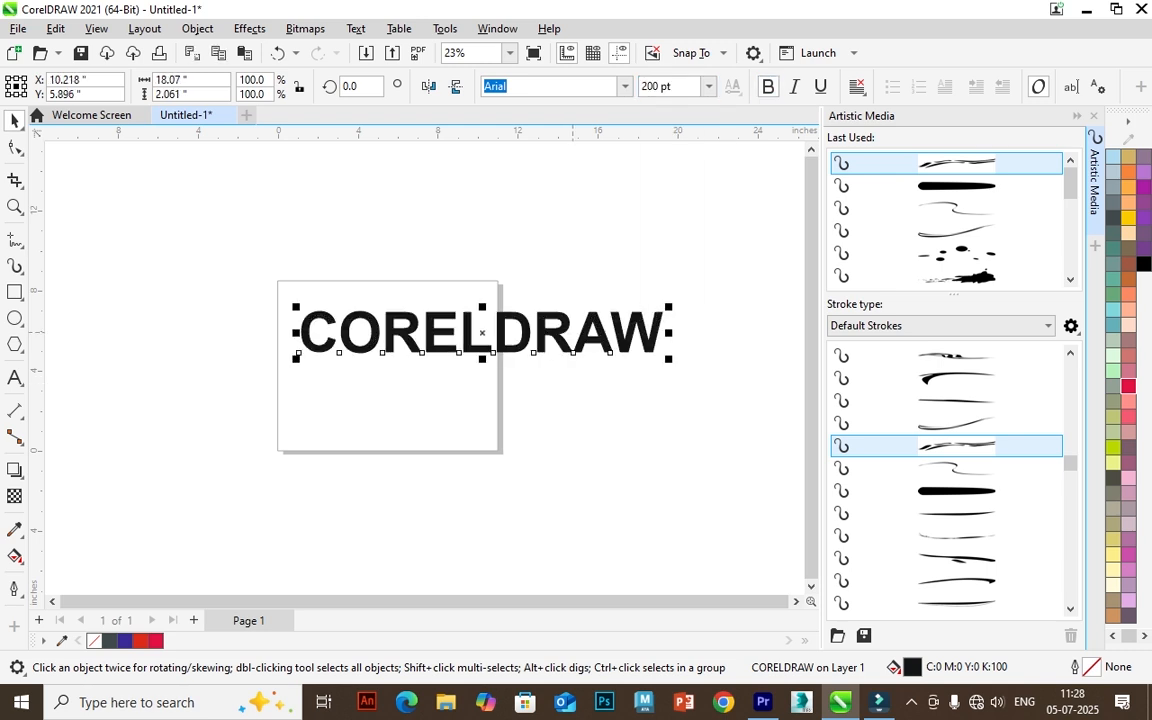
- Shift and enlarge the CORELDRAW text to about 26.65 by 3.04 inches and try to apply the thick rounded Sensual brush
drag(573, 332, 536, 328)
drag(633, 354, 717, 364)
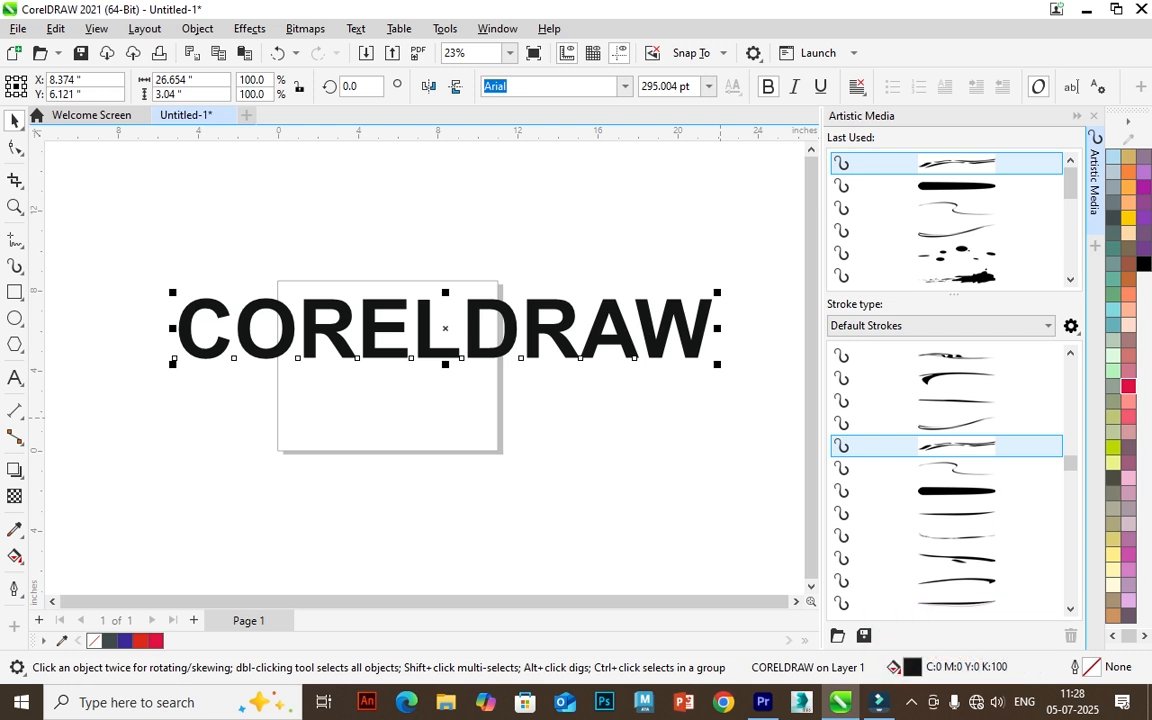
click(956, 491)
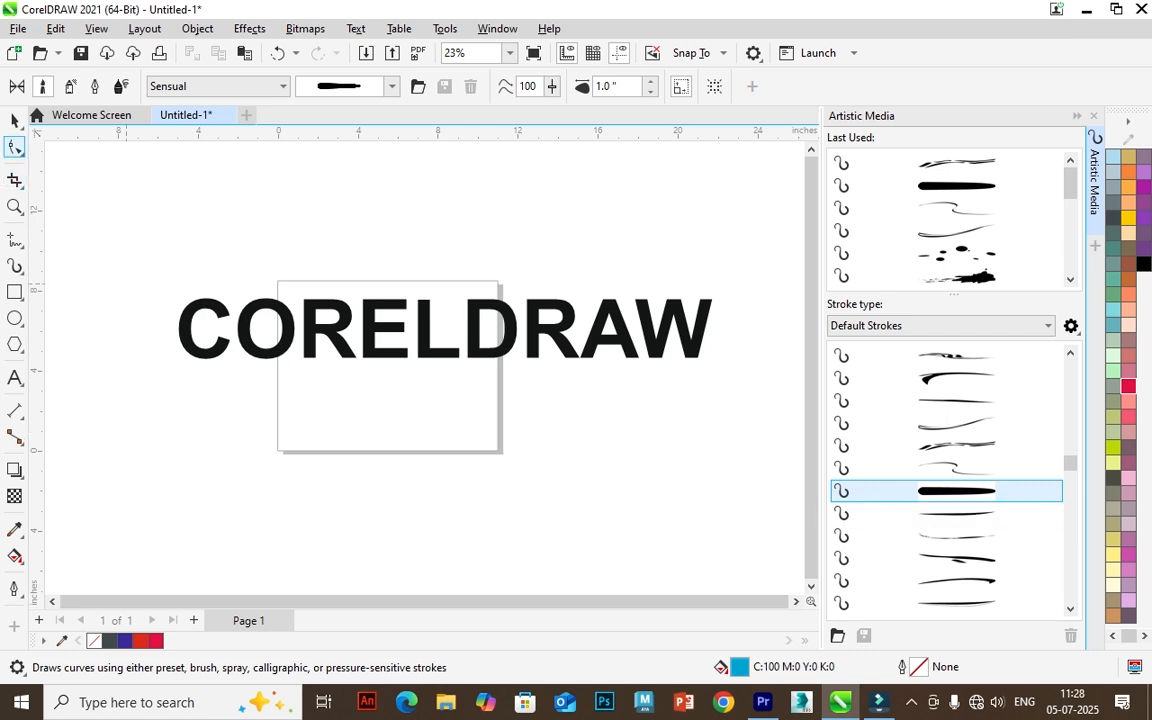
- Try to apply other stroke brushes, including a Scroll brush and the bare-branch Symbol brush, to the CORELDRAW text
click(14, 121)
click(476, 330)
scroll(956, 390, up, 5)
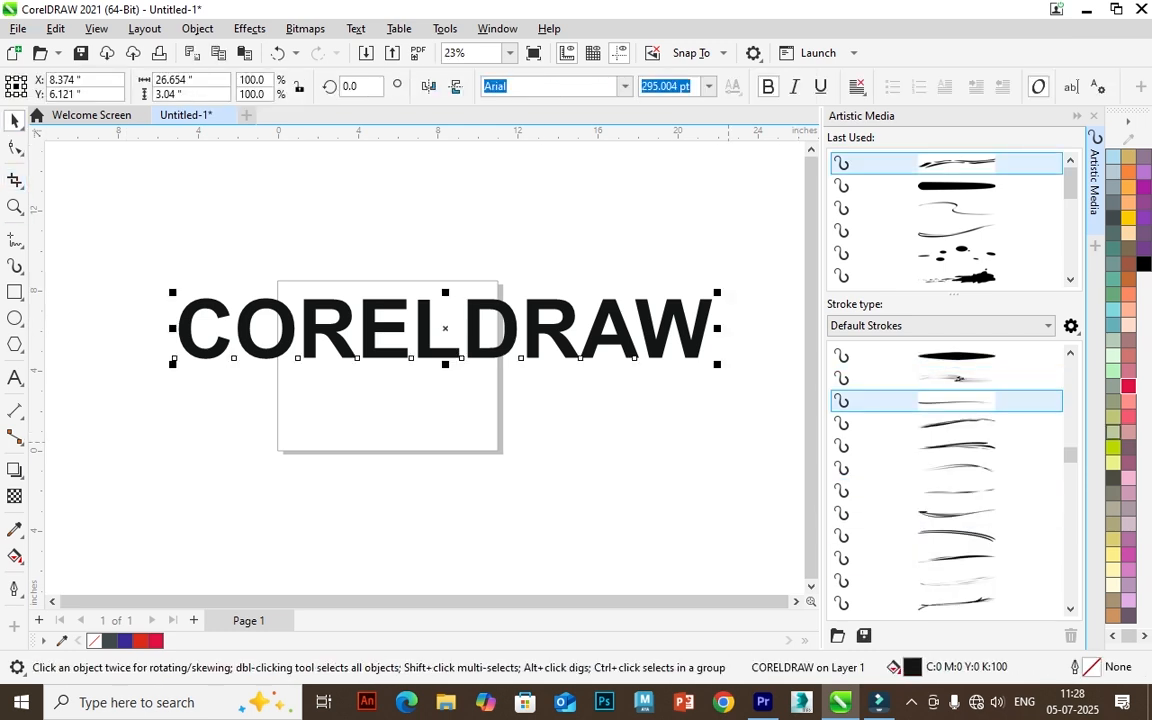
scroll(956, 401, up, 3)
click(956, 378)
scroll(956, 446, up, 7)
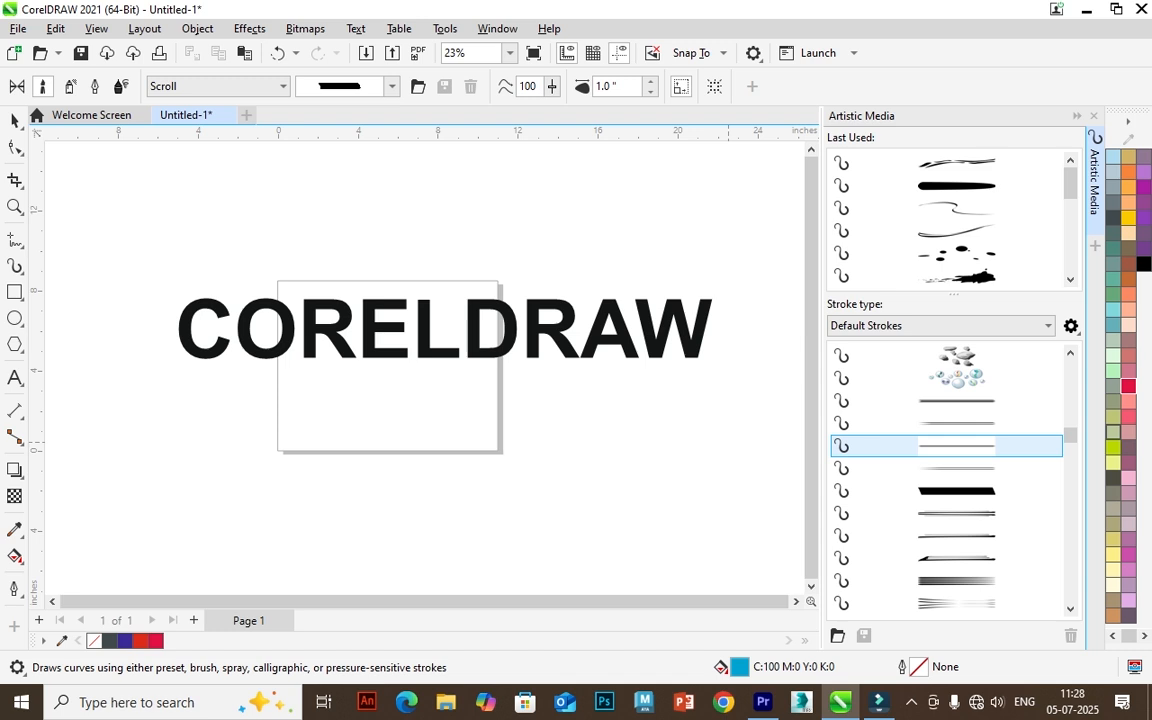
scroll(956, 446, up, 6)
scroll(956, 446, down, 15)
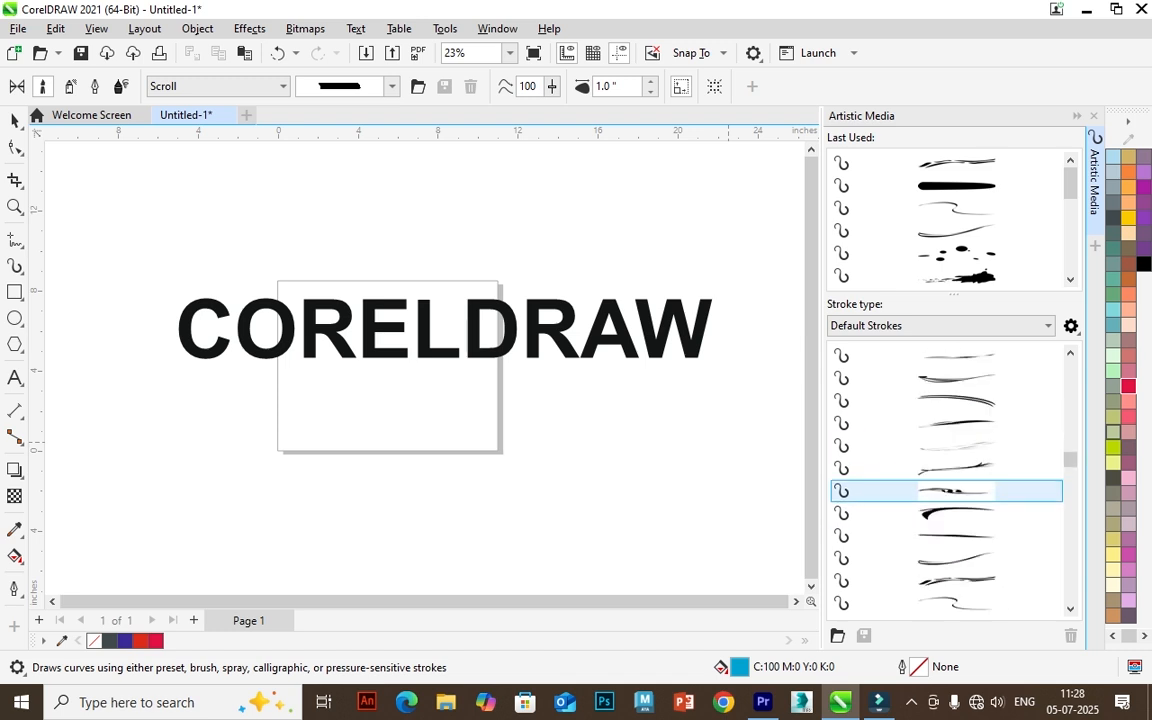
scroll(956, 490, down, 6)
click(956, 468)
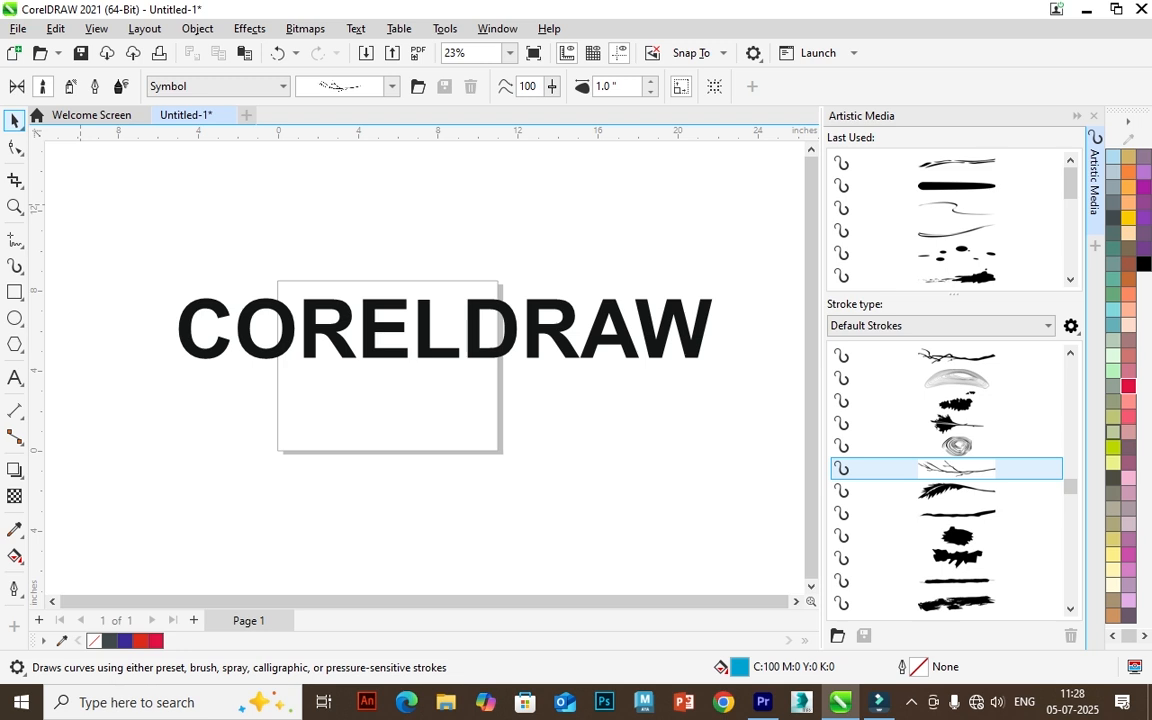
- Convert the CORELDRAW text to curves and inspect its nodes
click(14, 120)
click(311, 327)
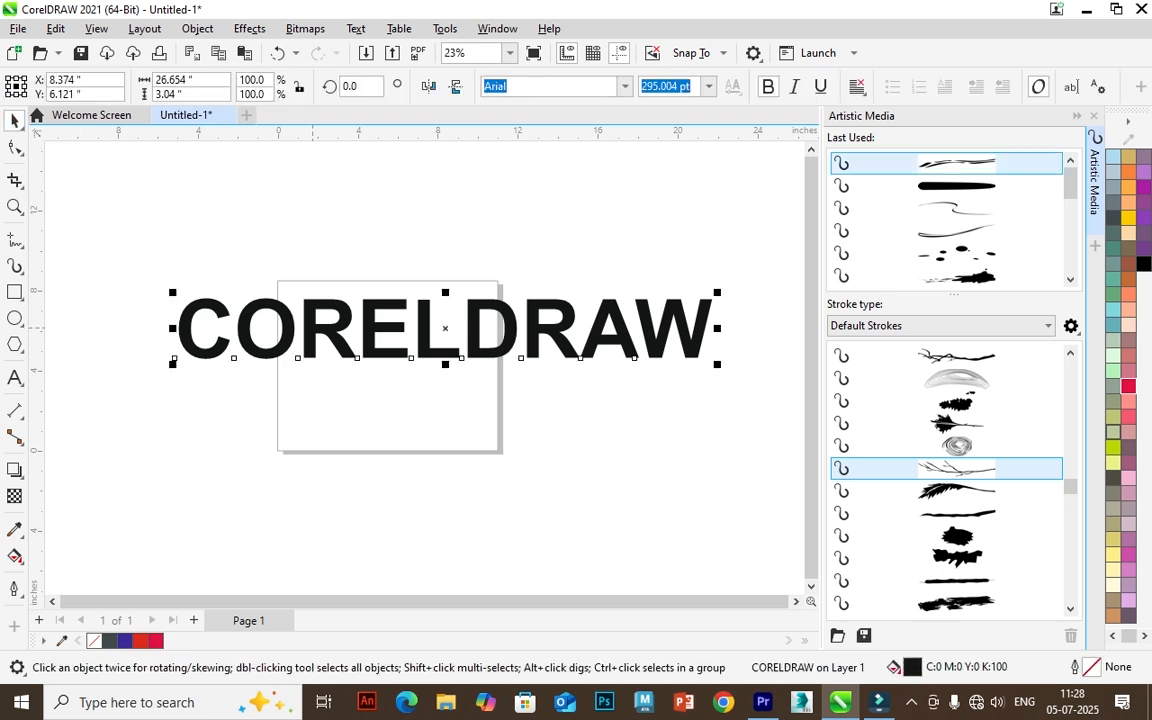
right_click(517, 268)
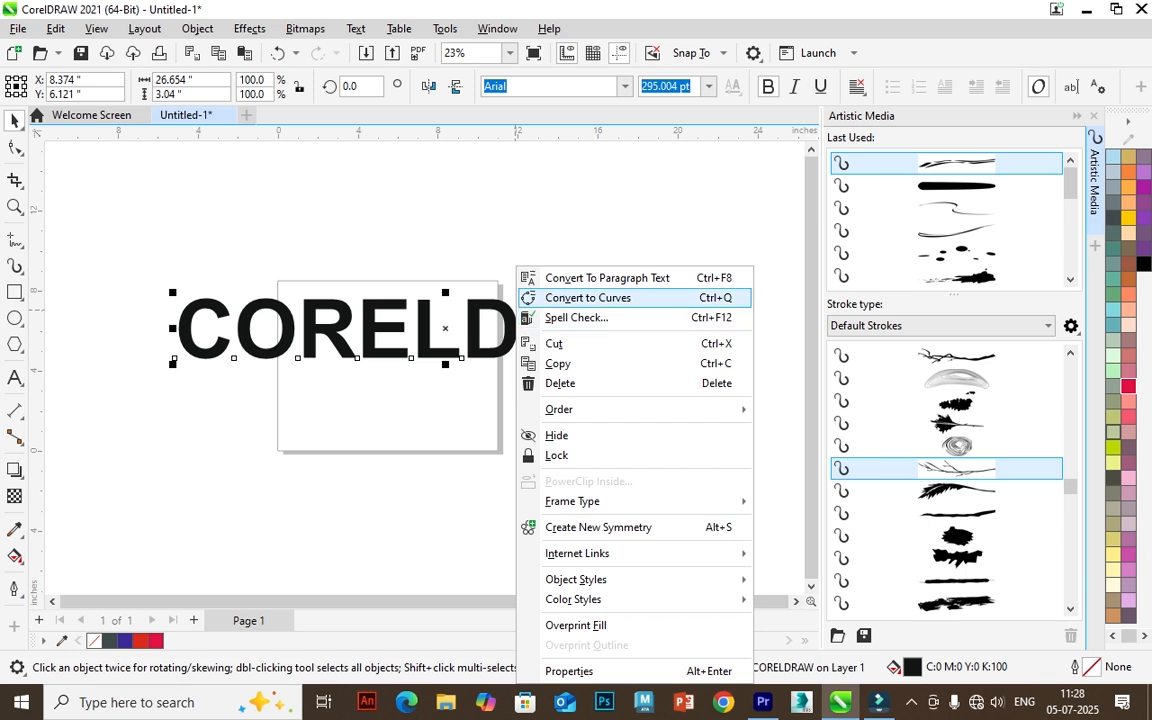
click(588, 297)
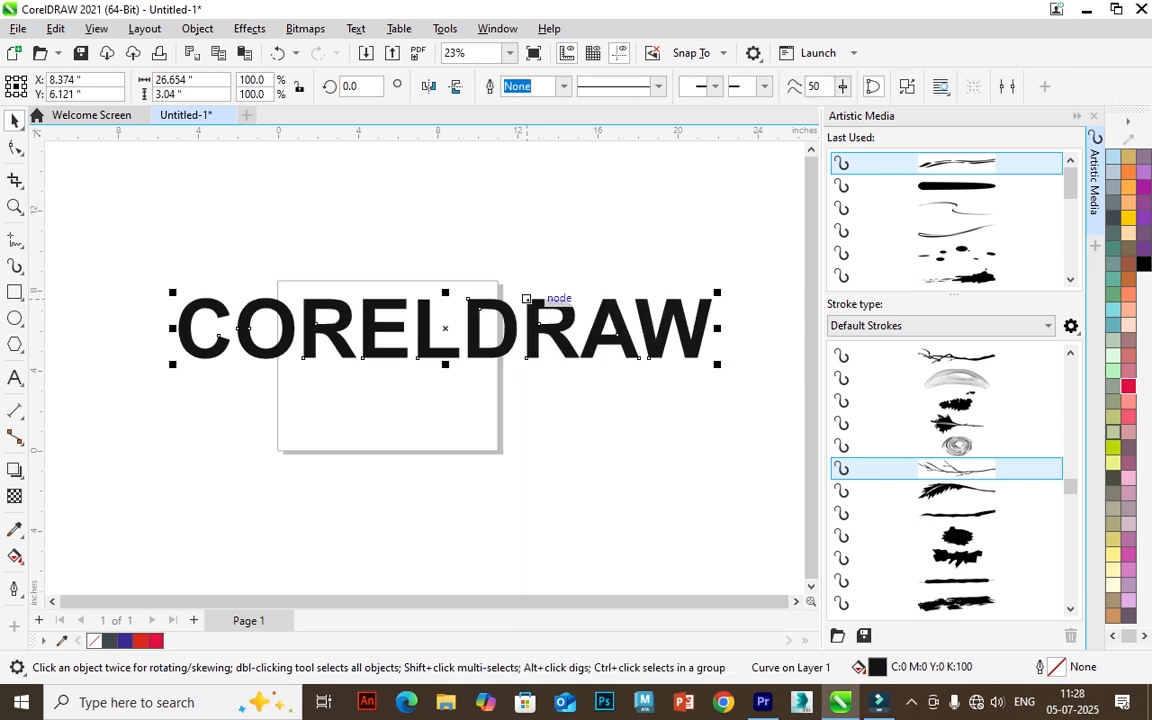
key(F10)
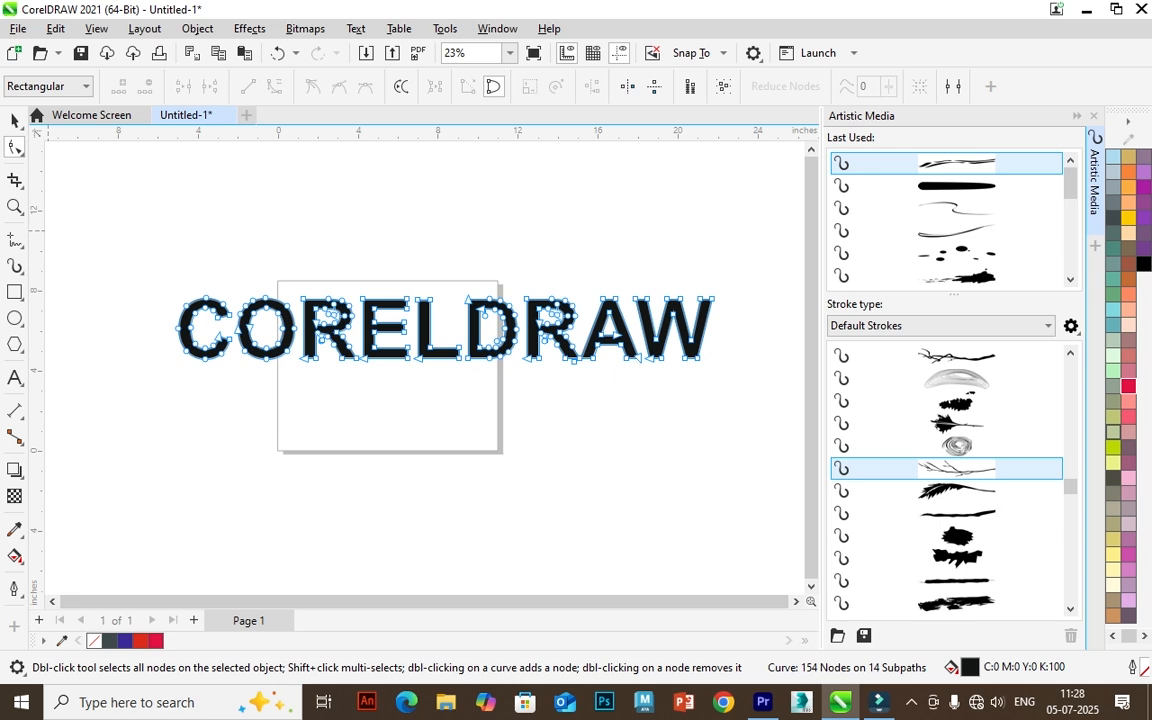
key(space)
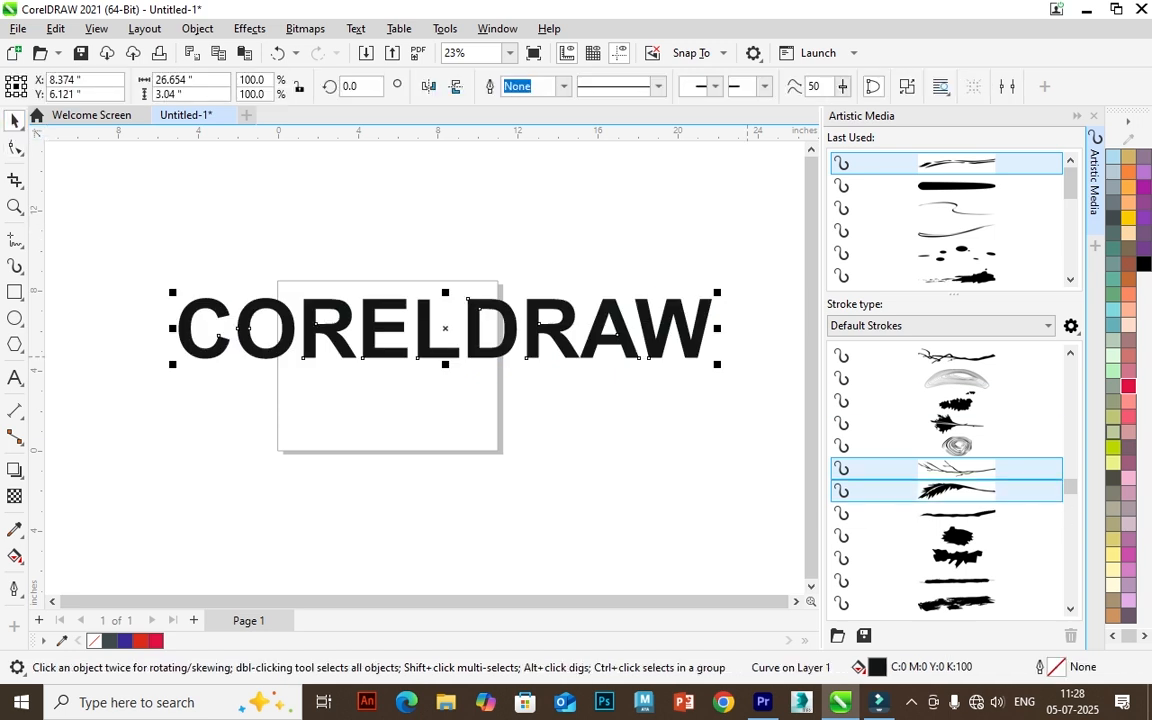
- Apply the feather-shaped Symbol brush to the CORELDRAW curves and colour it crimson (C0 M100 Y60 K0)
click(955, 490)
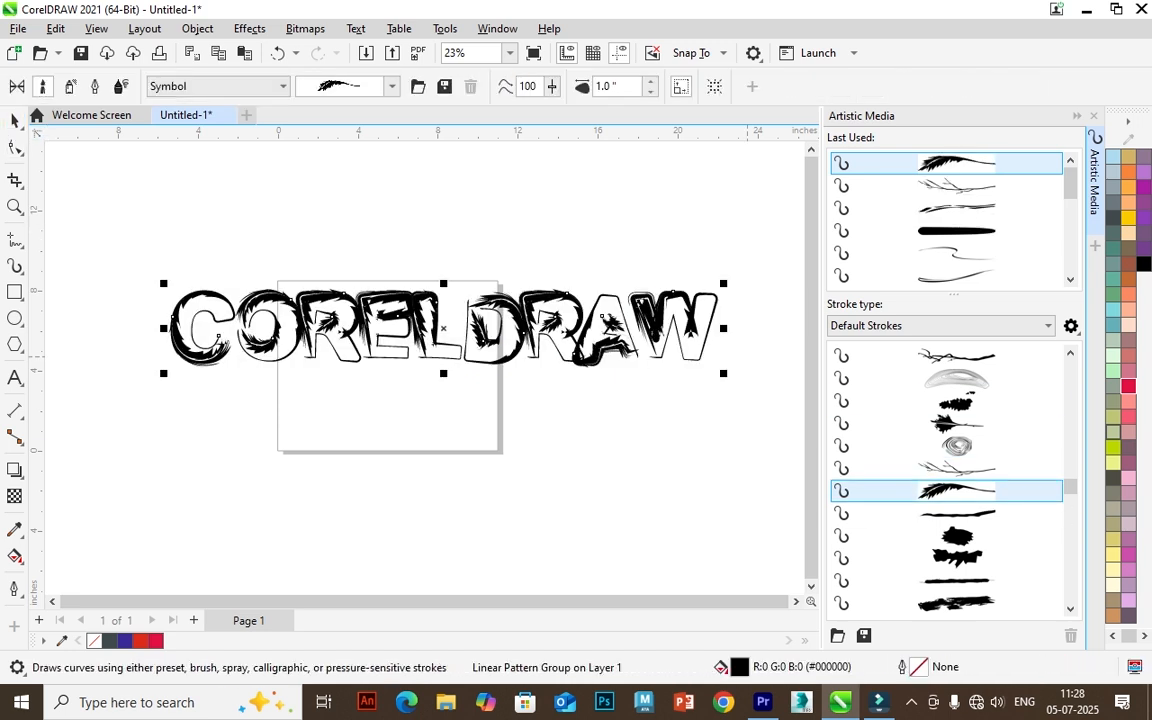
click(1128, 386)
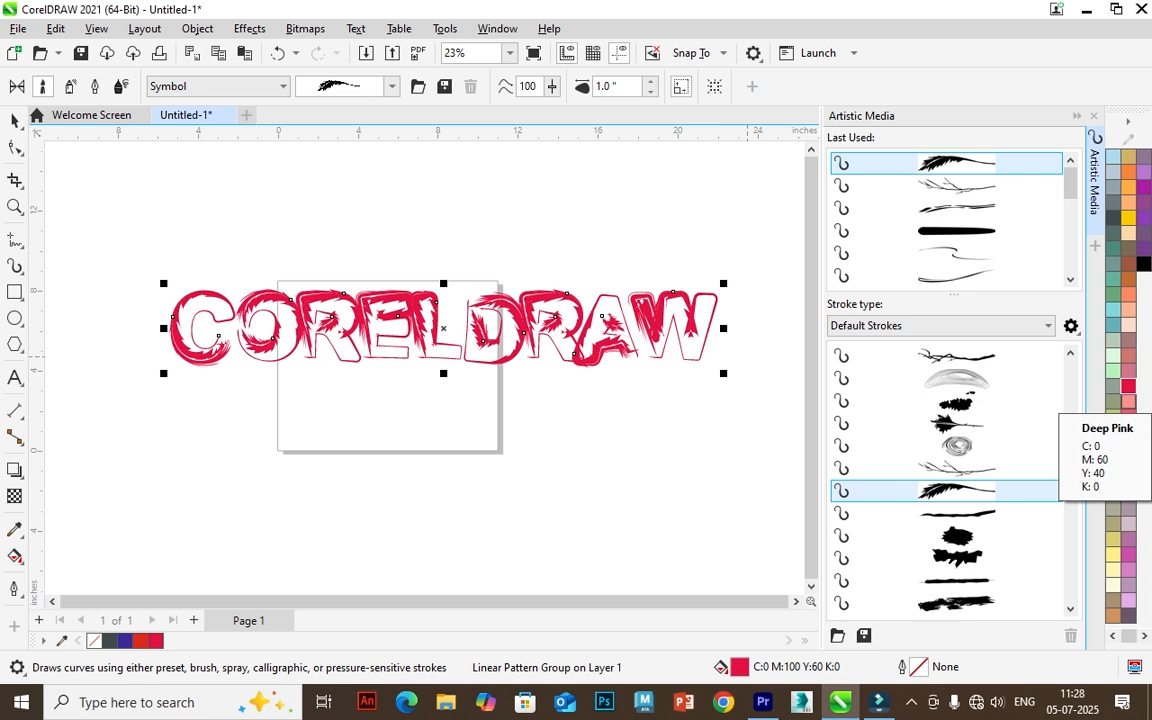
- Try the spiky leaf, swirl and bare-branch Symbol brushes on the CORELDRAW lettering and reapply the feather-shaped brush
click(955, 423)
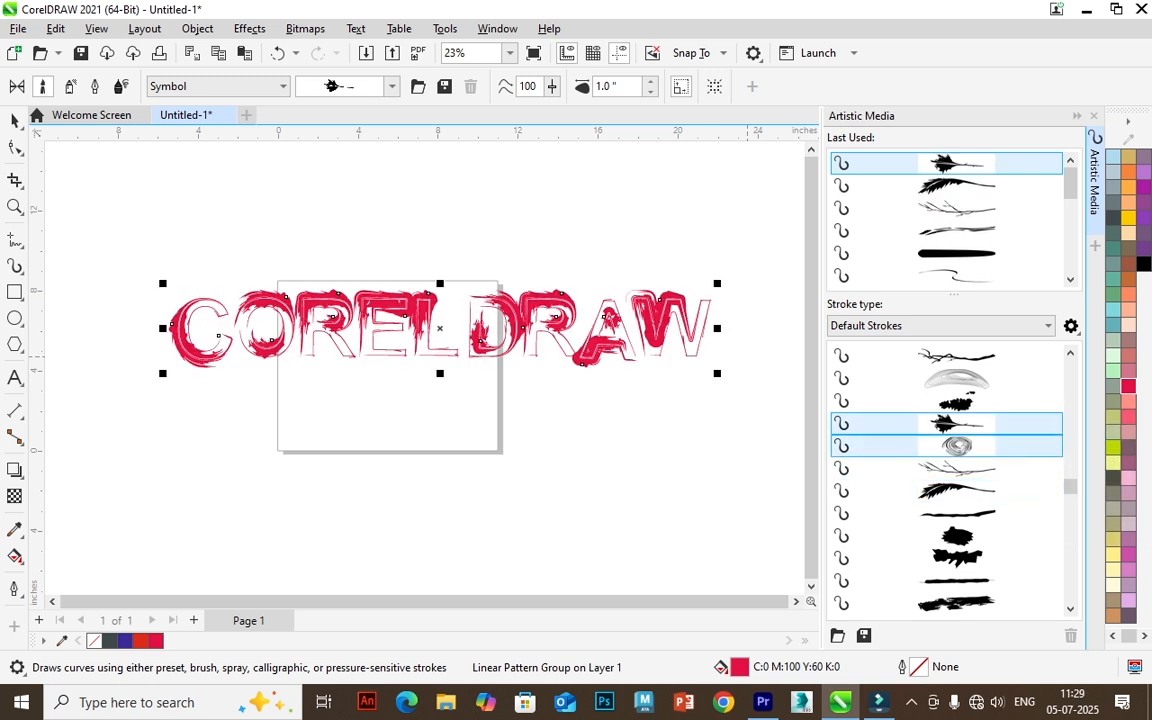
click(955, 446)
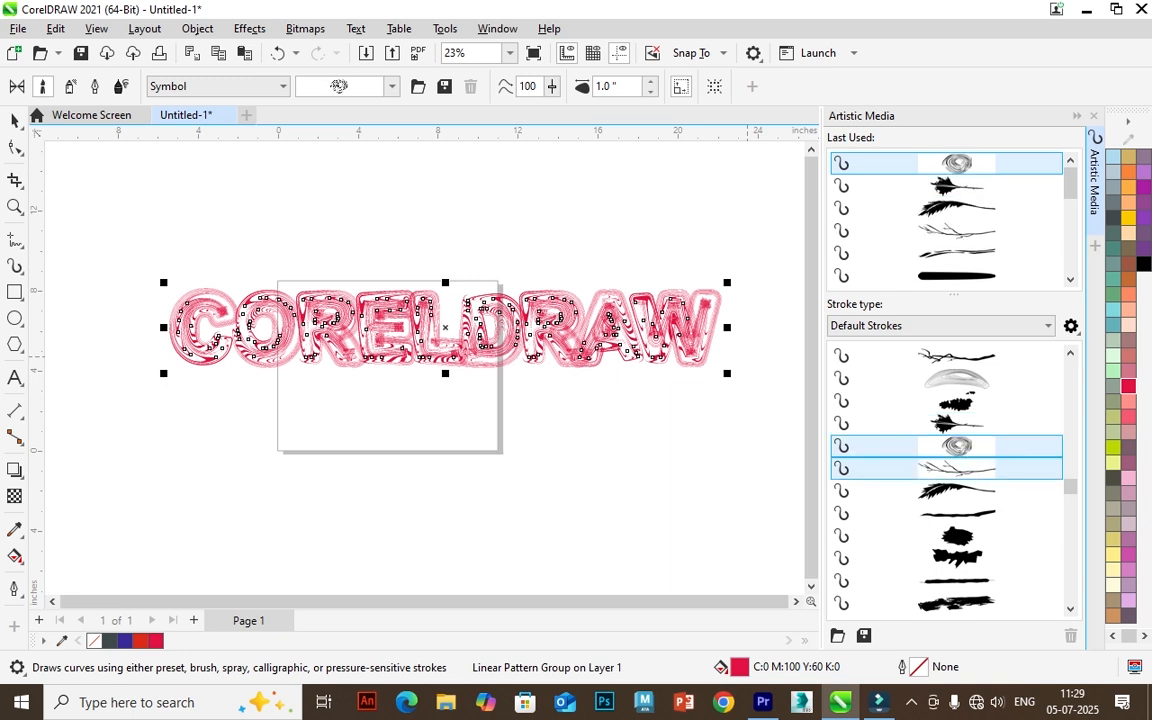
click(955, 468)
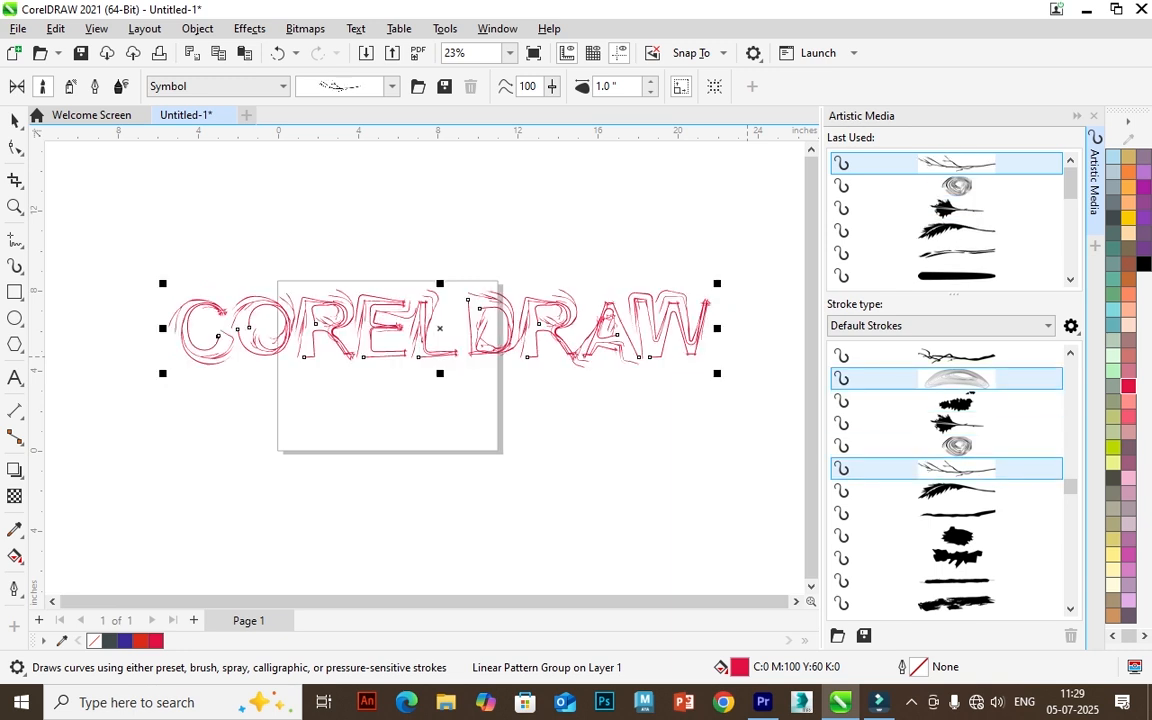
click(955, 490)
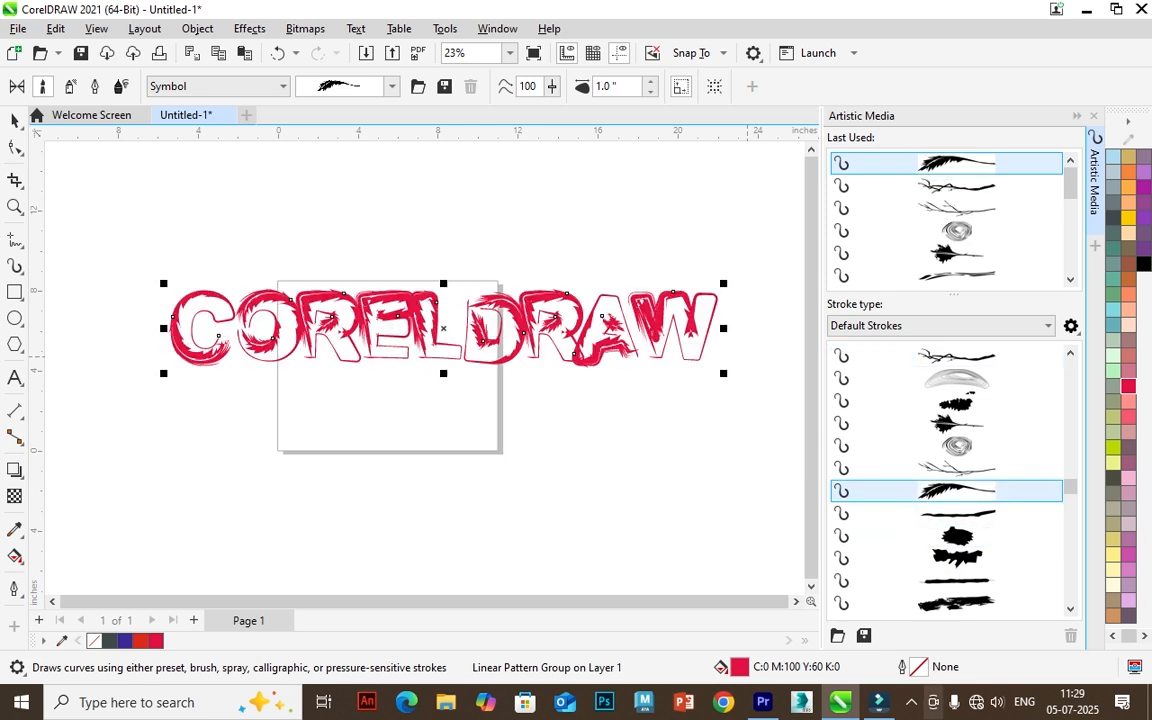
- Draw a long curved stroke sloping down below the CORELDRAW lettering and apply the fast-food spray from the Food category
click(15, 120)
drag(62, 234, 719, 366)
click(15, 265)
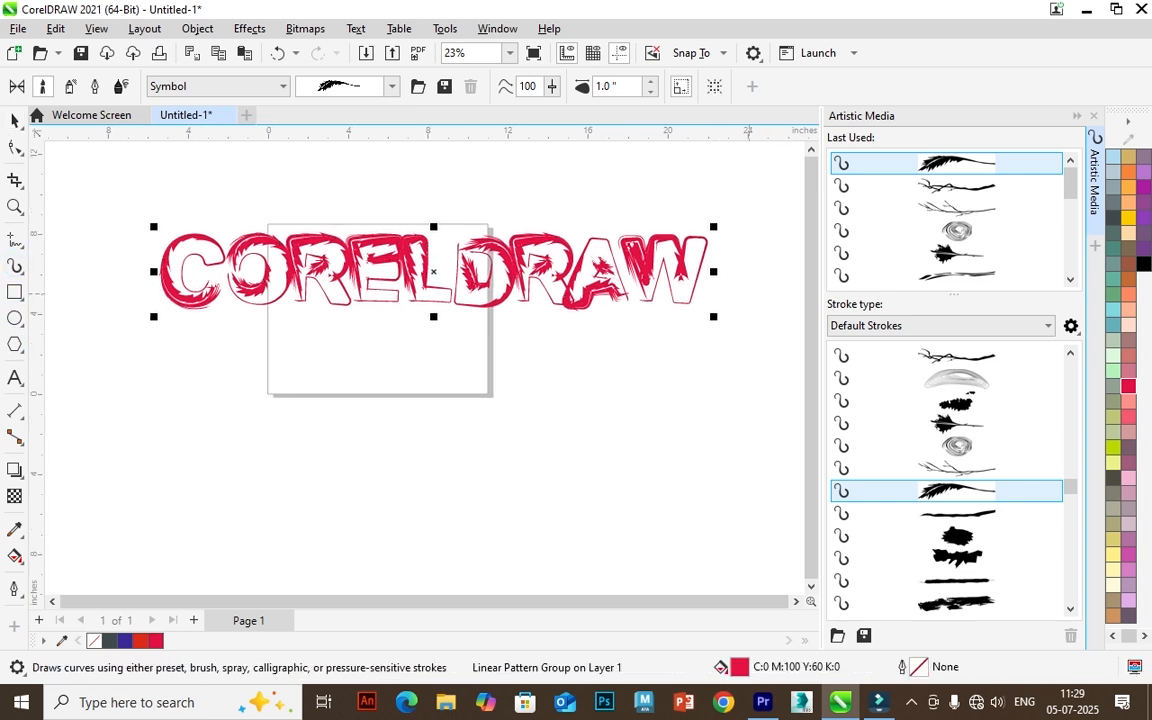
scroll(948, 480, down, 10)
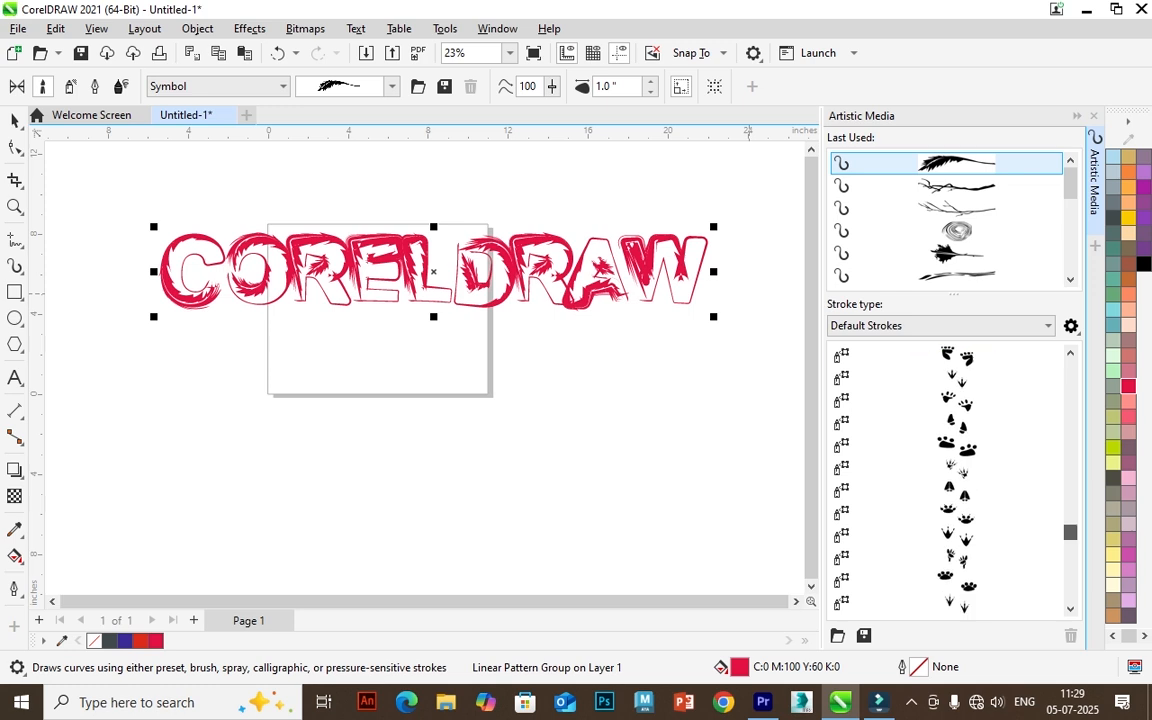
scroll(948, 480, down, 8)
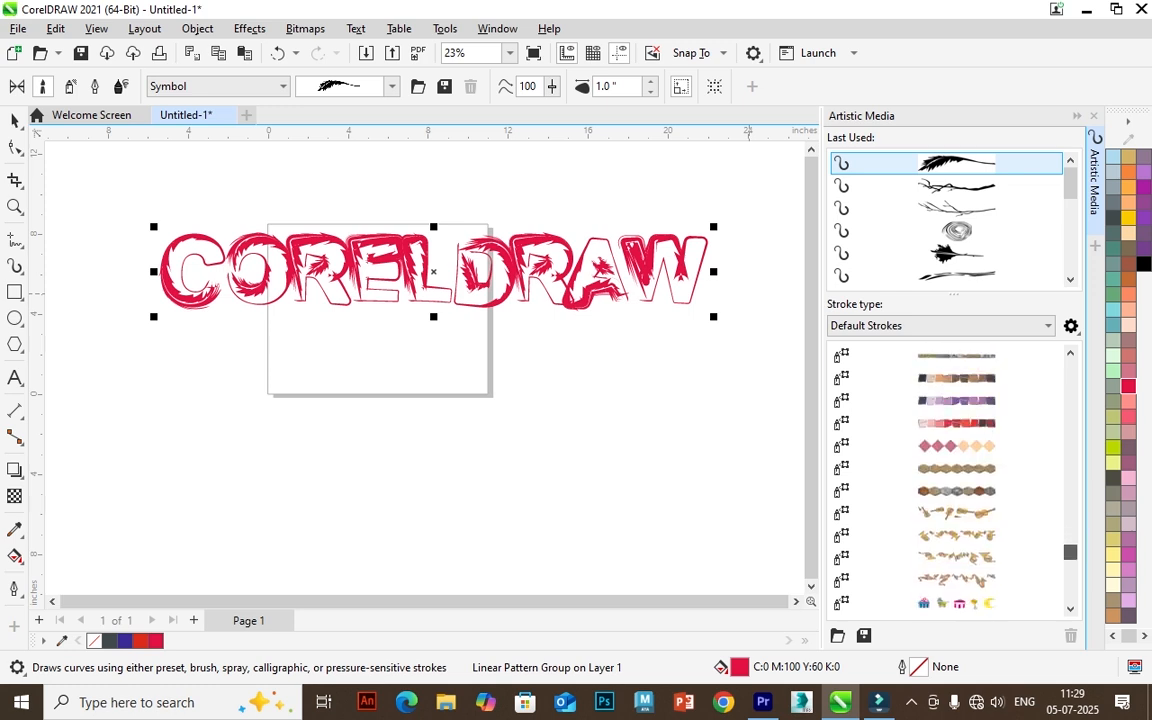
scroll(948, 480, down, 8)
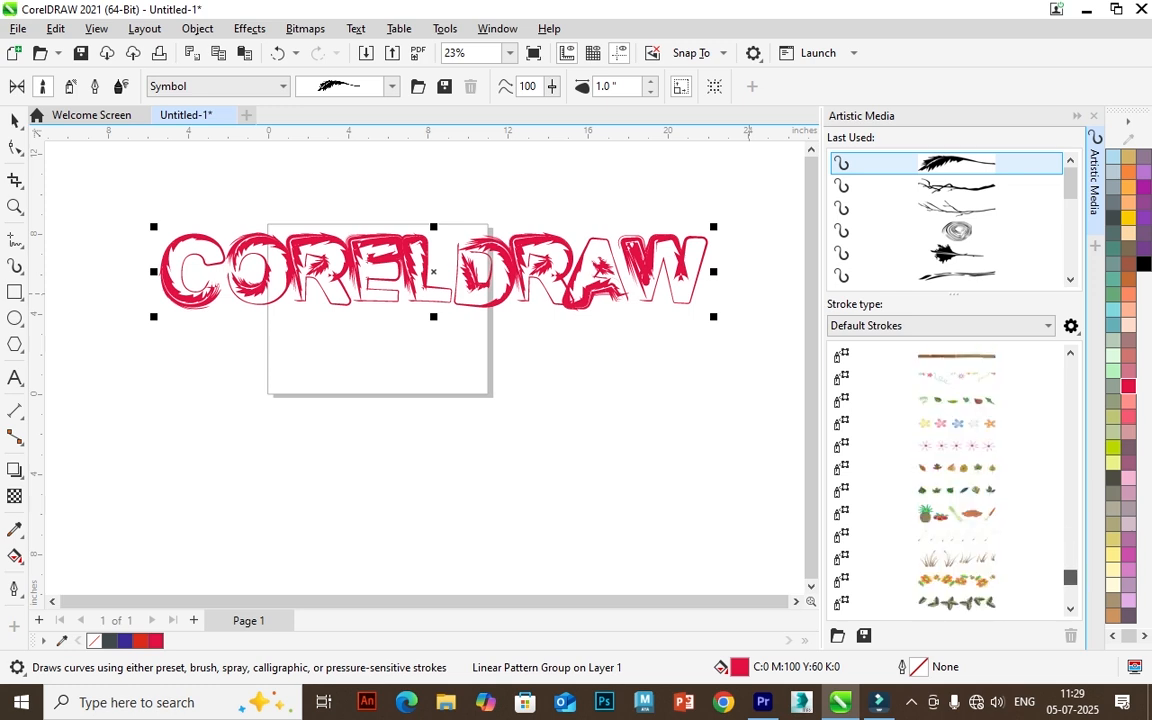
scroll(948, 480, down, 8)
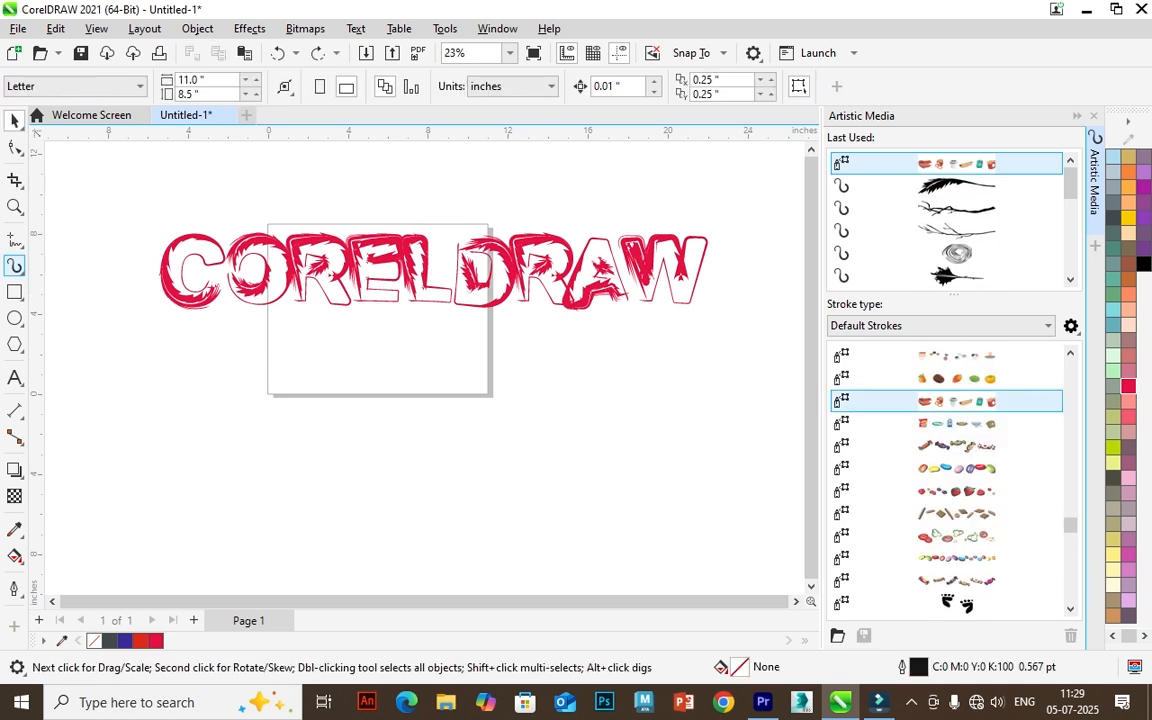
mouse_move(108, 345)
mouse_down()
mouse_move(454, 491)
mouse_move(572, 488)
mouse_up()
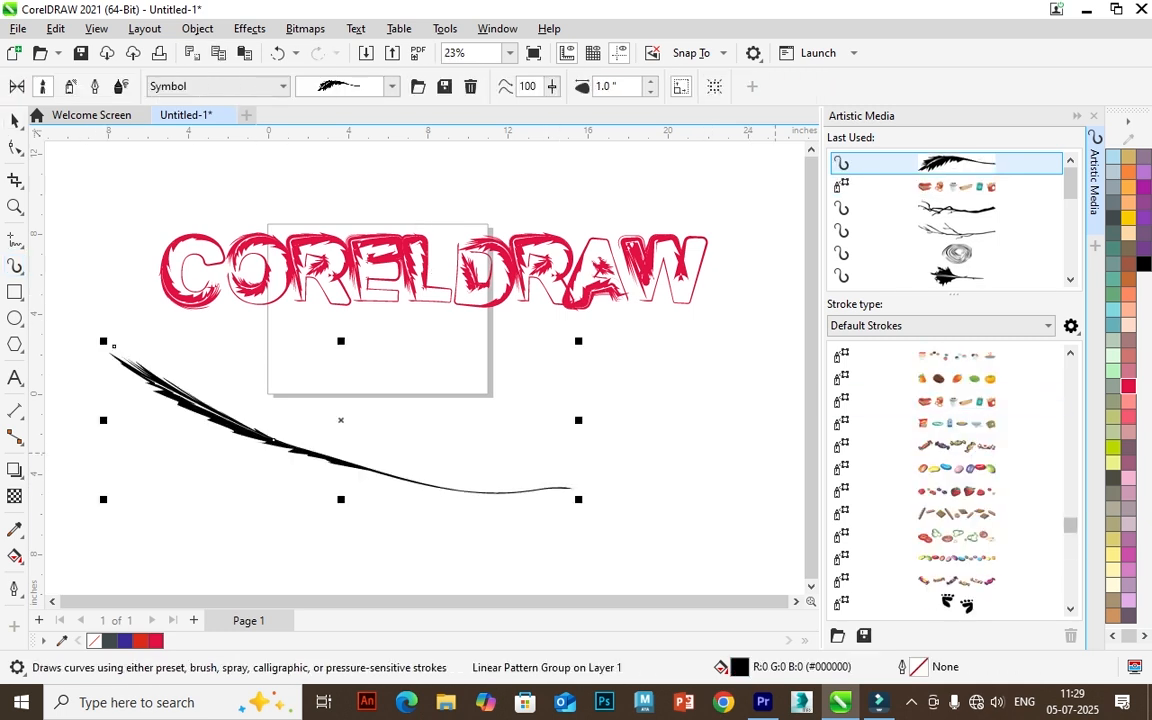
click(956, 401)
key(space)
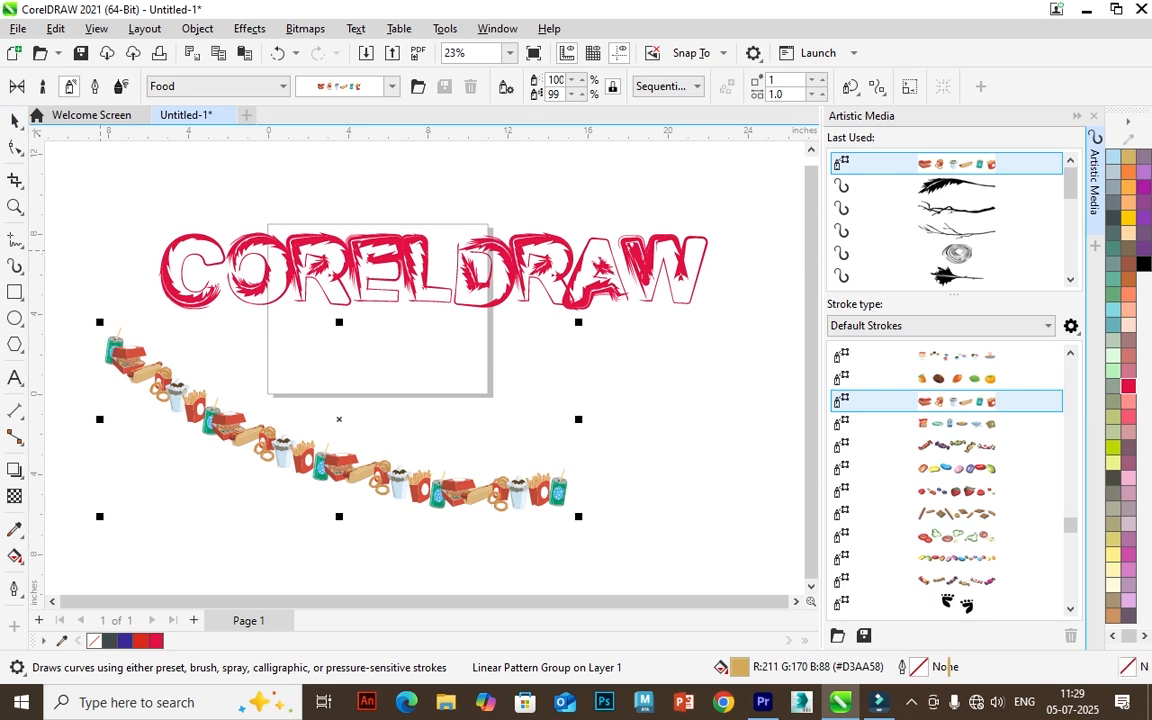
- Change the curved stroke to the cake-and-cupcake Food spray and shift it slightly upward
scroll(402, 476, up, 5)
drag(421, 484, 512, 466)
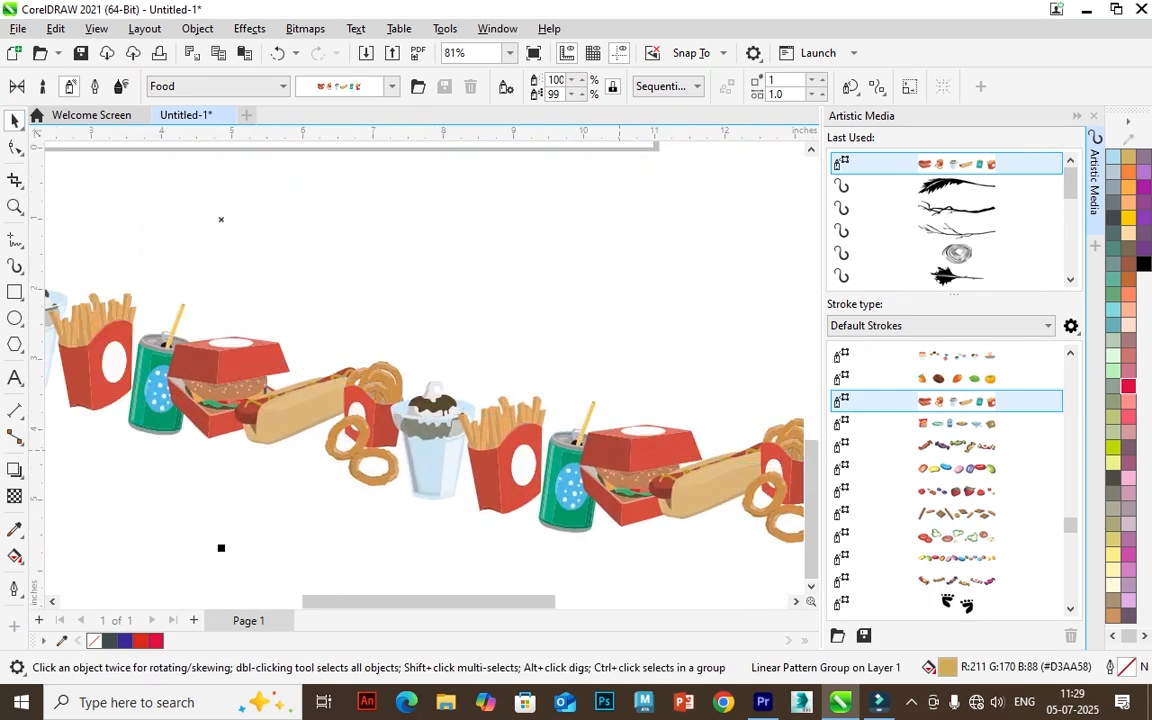
click(945, 356)
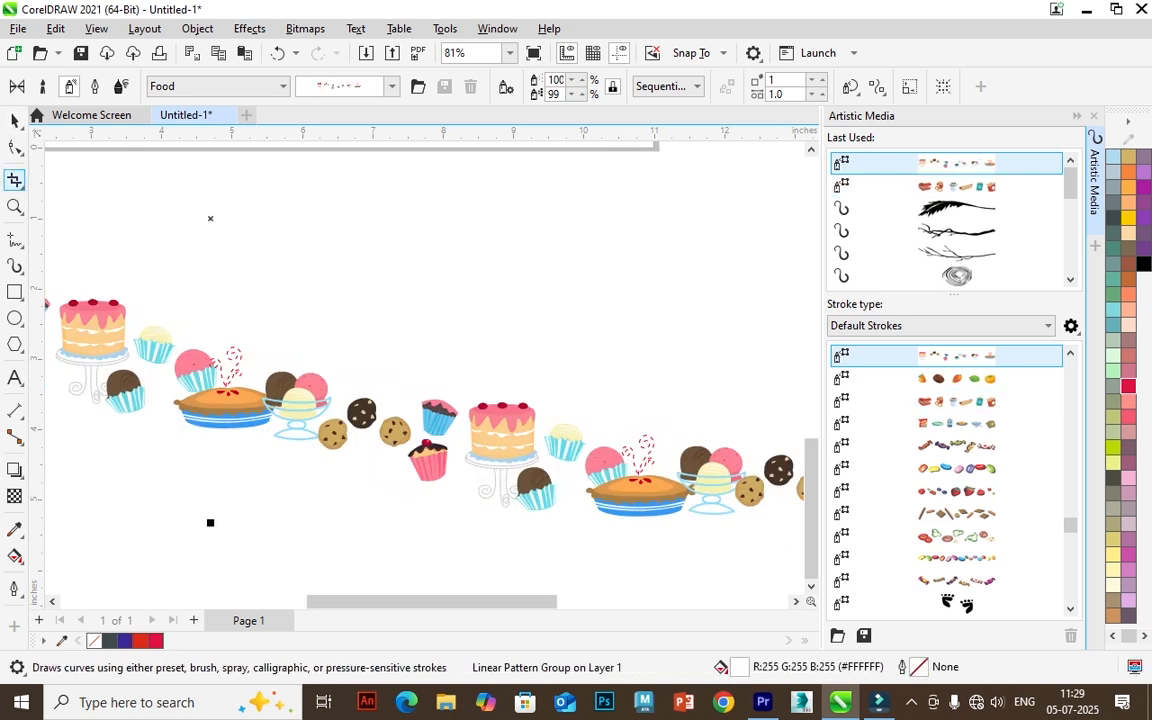
drag(523, 446, 524, 425)
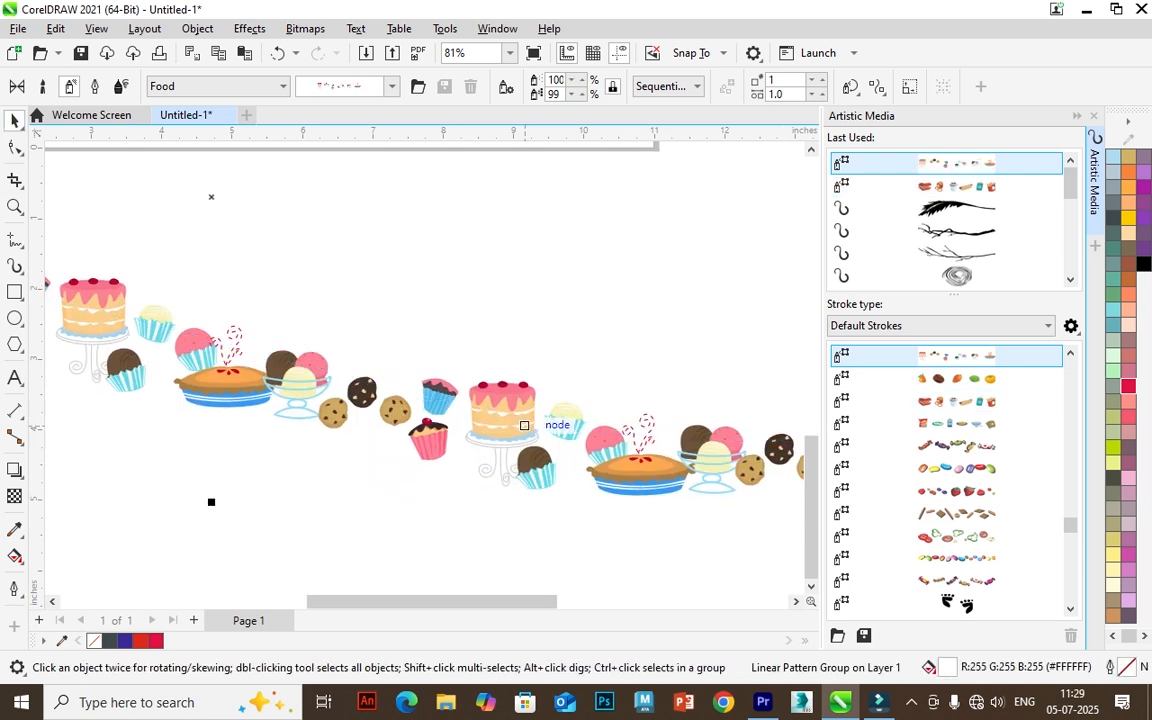
scroll(524, 425, down, 4)
scroll(524, 425, up, 2)
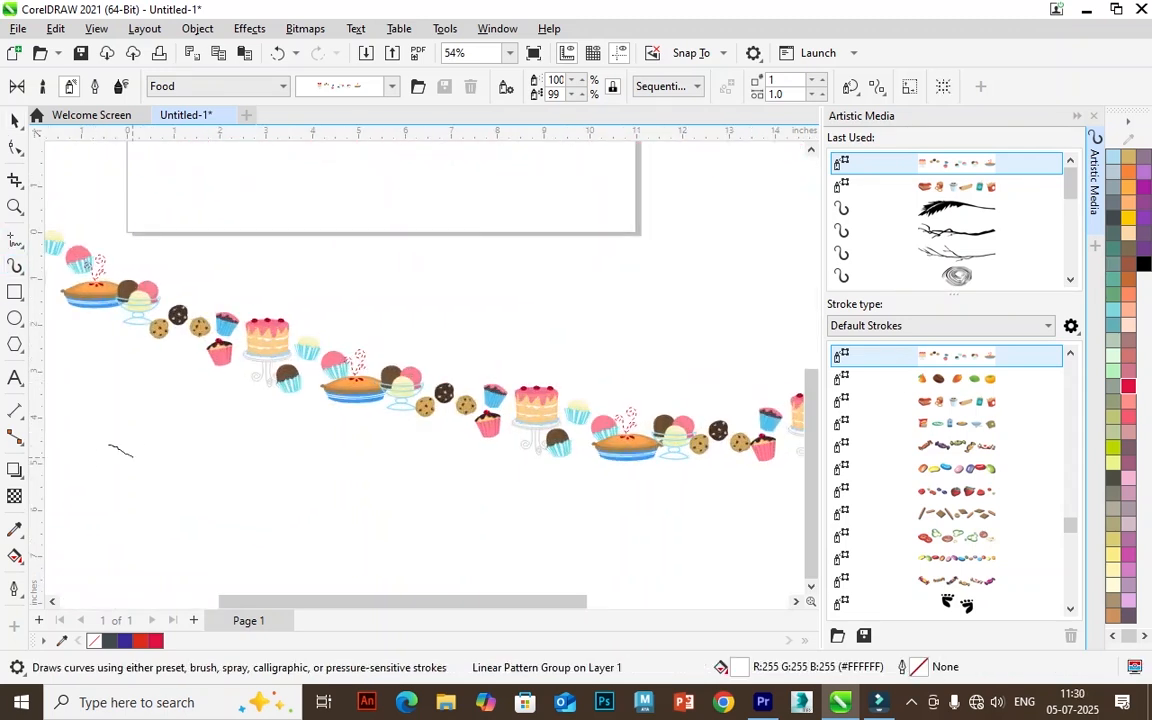
- Draw short feather-brush strokes below the dessert stroke and apply the fast-food spray to one of them
drag(108, 445, 323, 564)
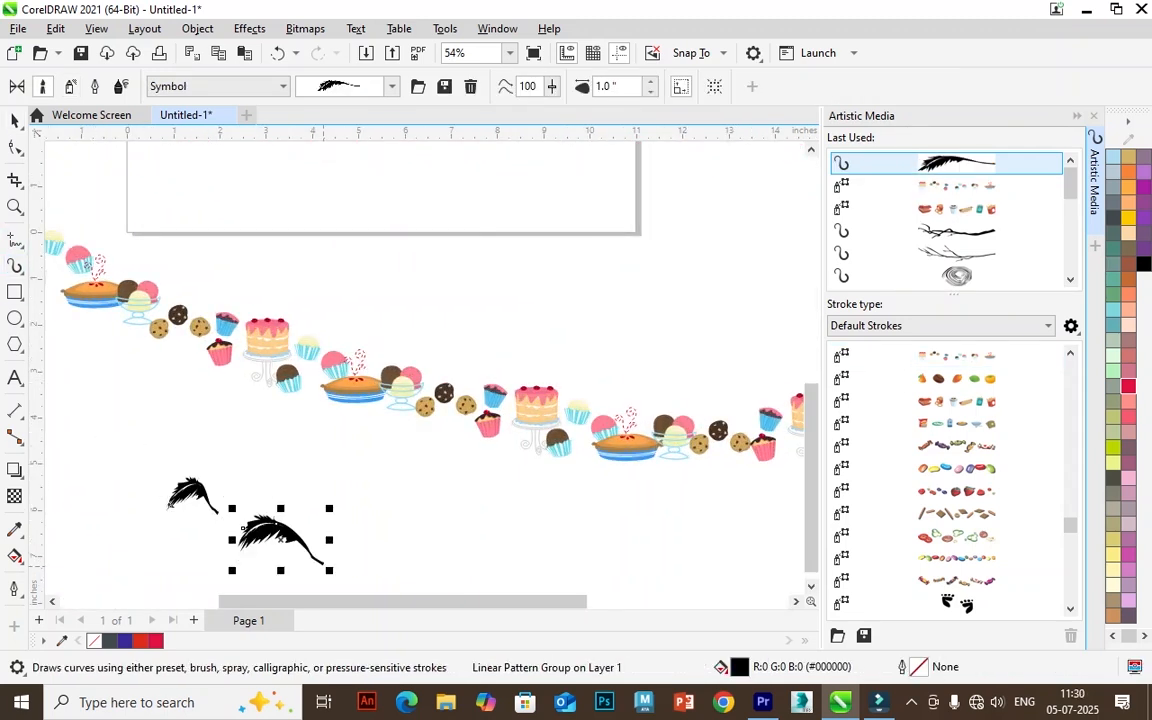
click(957, 400)
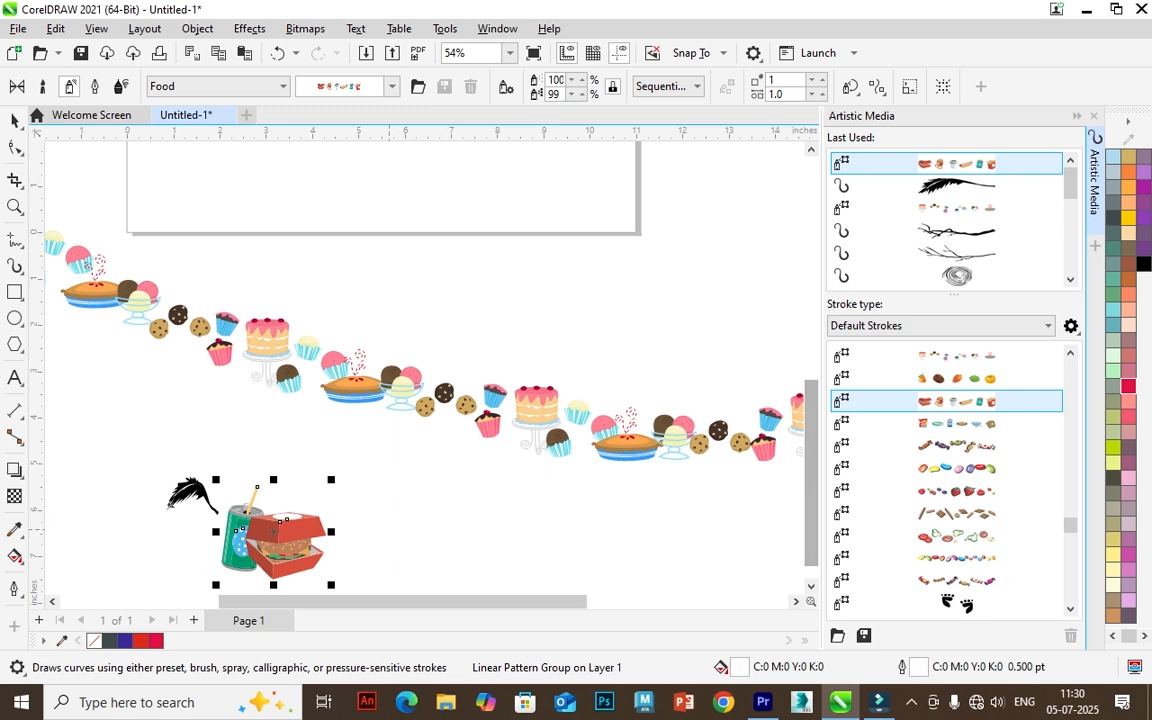
drag(398, 526, 532, 557)
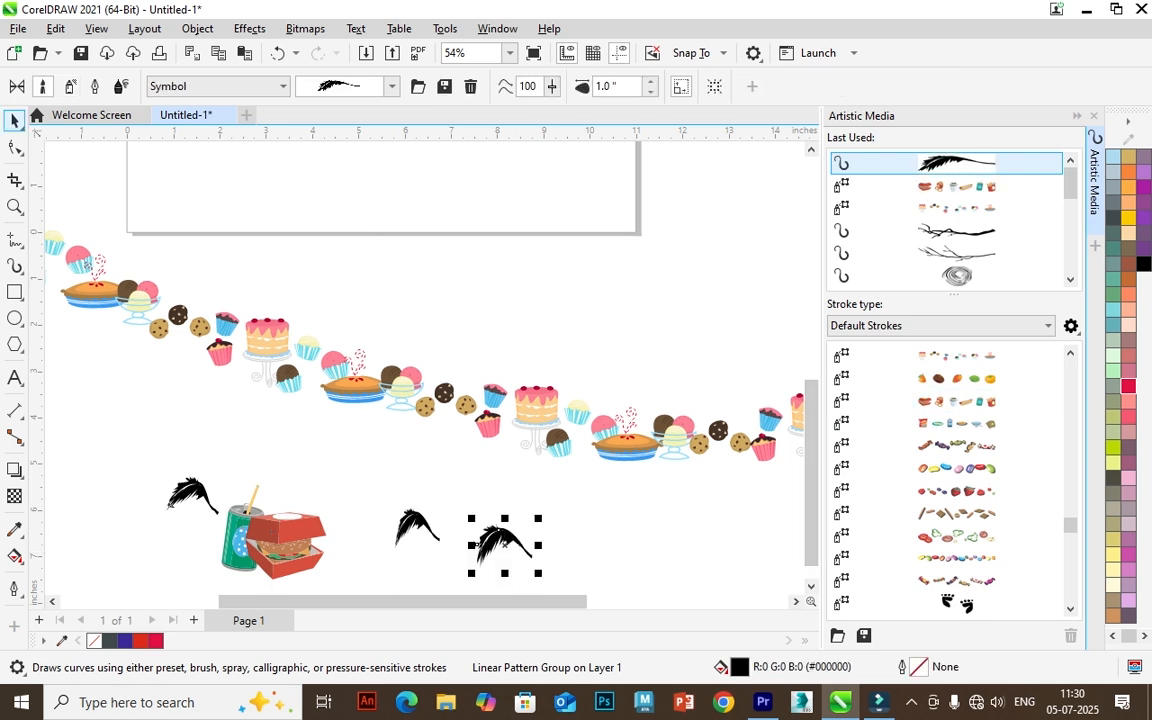
- Delete the short feather and fast-food strokes below the dessert stroke
scroll(192, 412, down, 2)
drag(166, 430, 465, 550)
key(Delete)
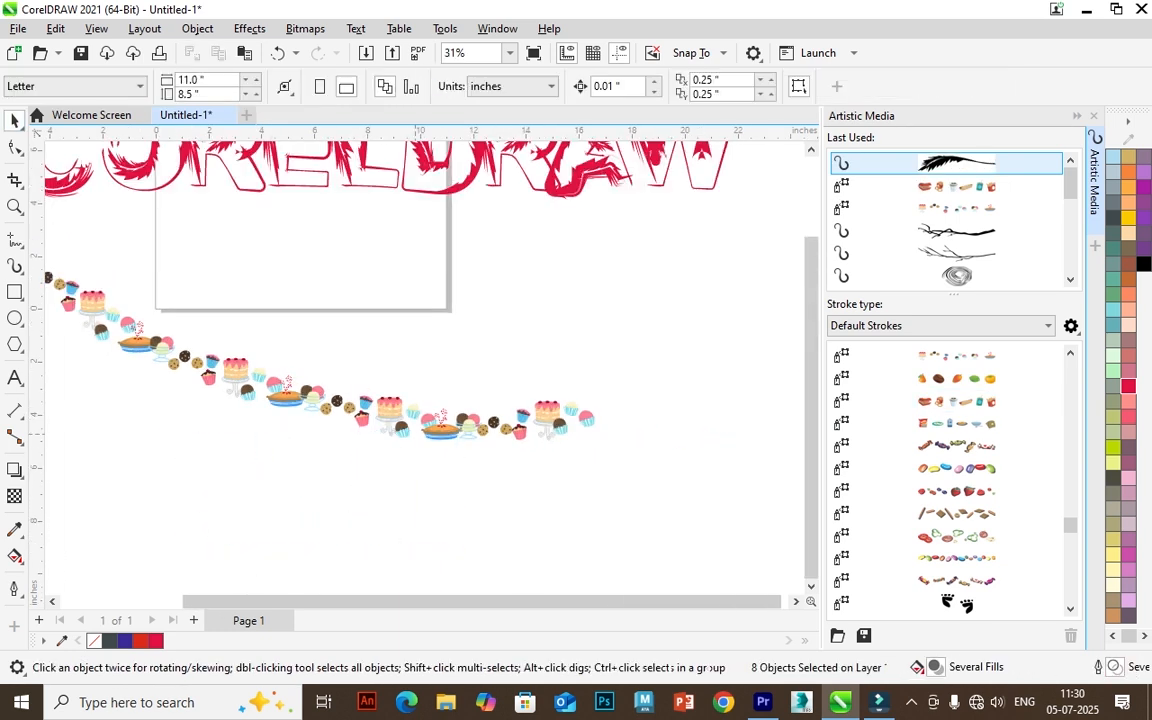
- Move the dessert stroke to the right and slightly down, and break its linear pattern group apart
drag(384, 409, 448, 427)
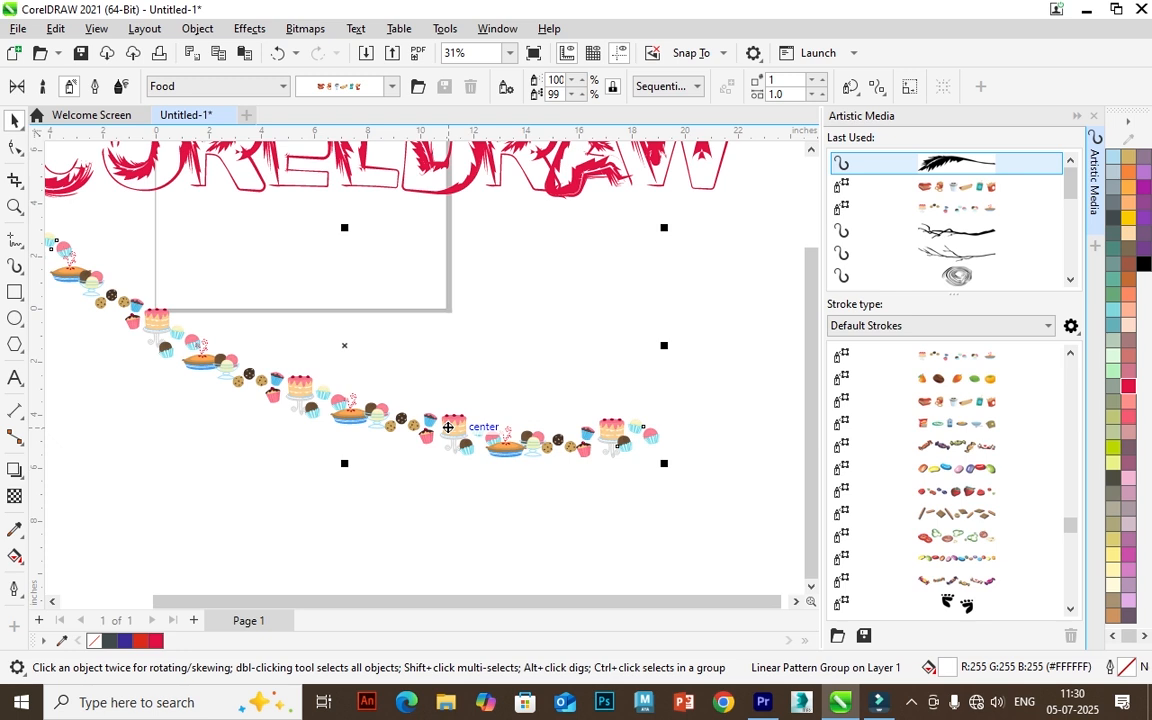
right_click(448, 427)
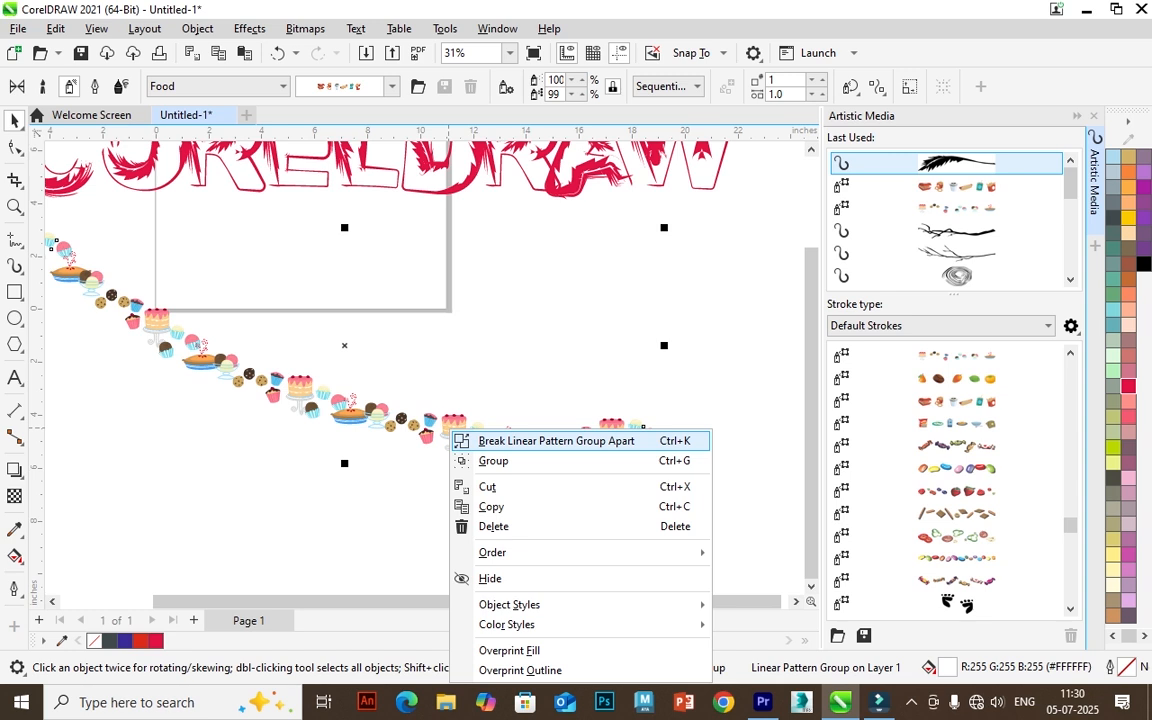
click(620, 440)
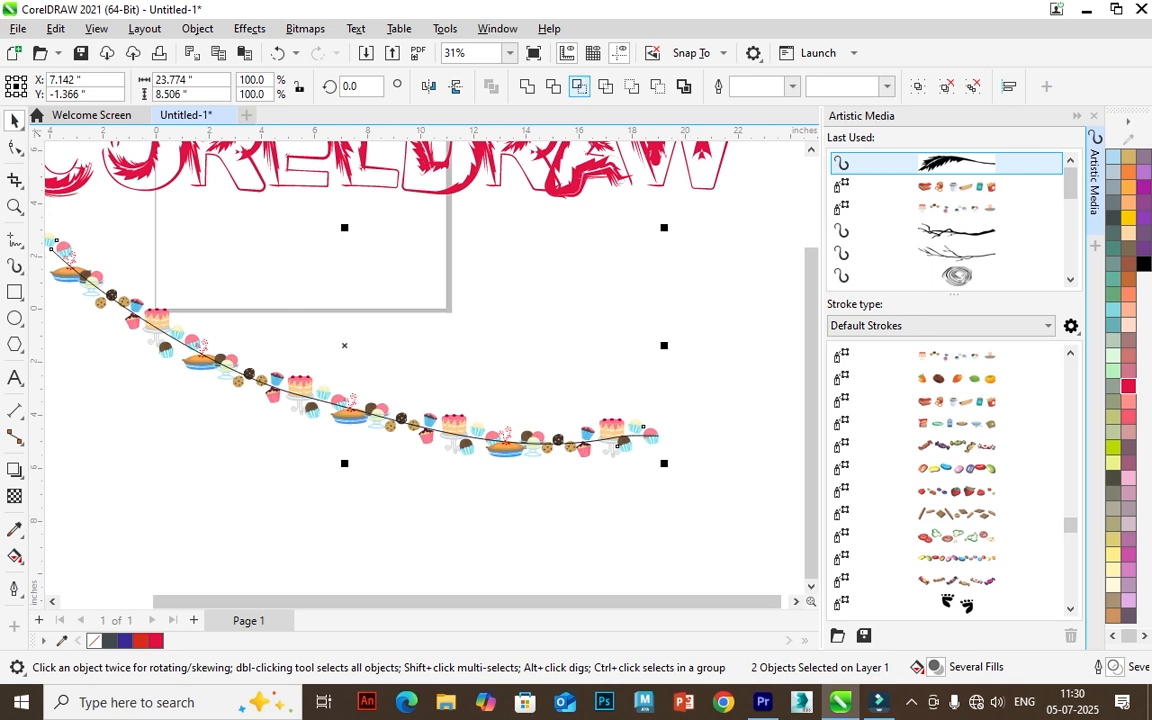
- Separate the thin path line from the dessert artwork and delete it
key(Escape)
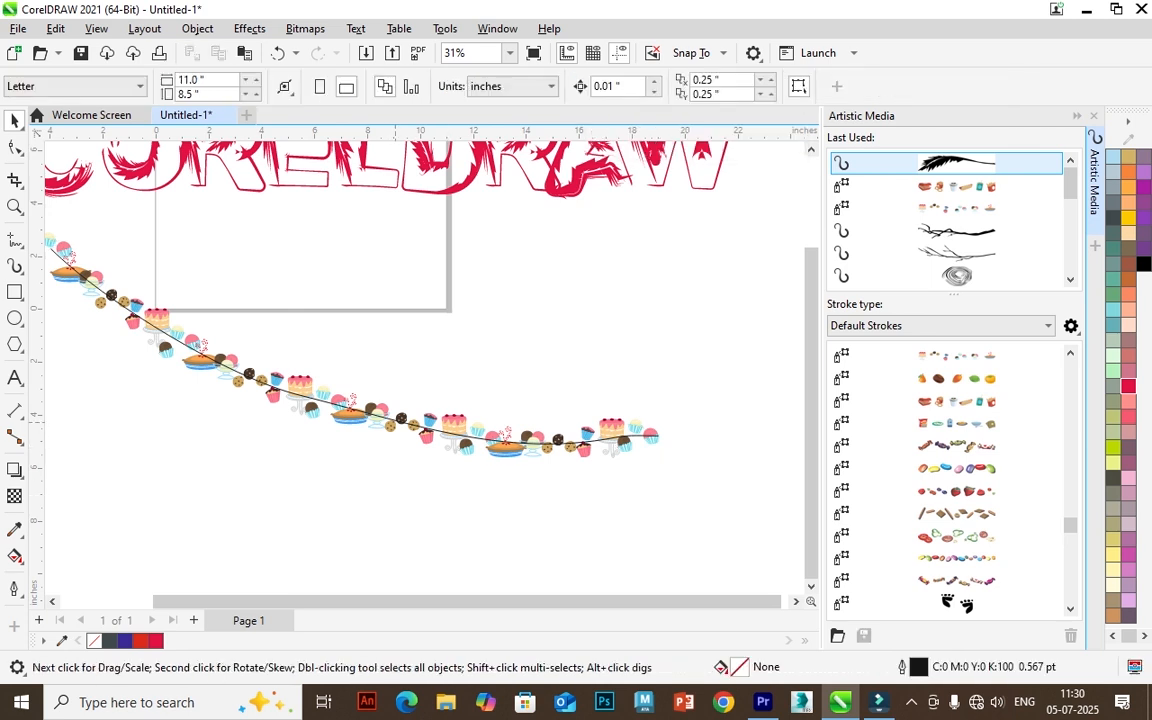
drag(394, 413, 394, 483)
key(Delete)
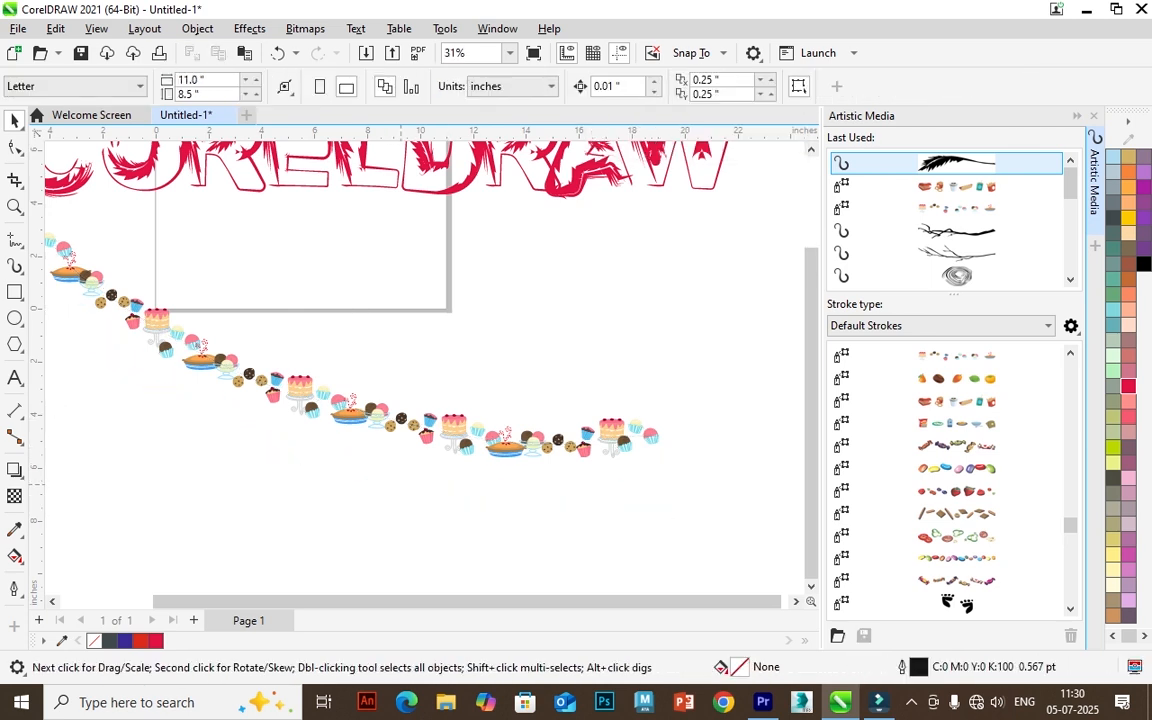
- Ungroup the dessert artwork once so that each dessert becomes a separate group
drag(468, 442, 525, 499)
scroll(525, 499, up, 1)
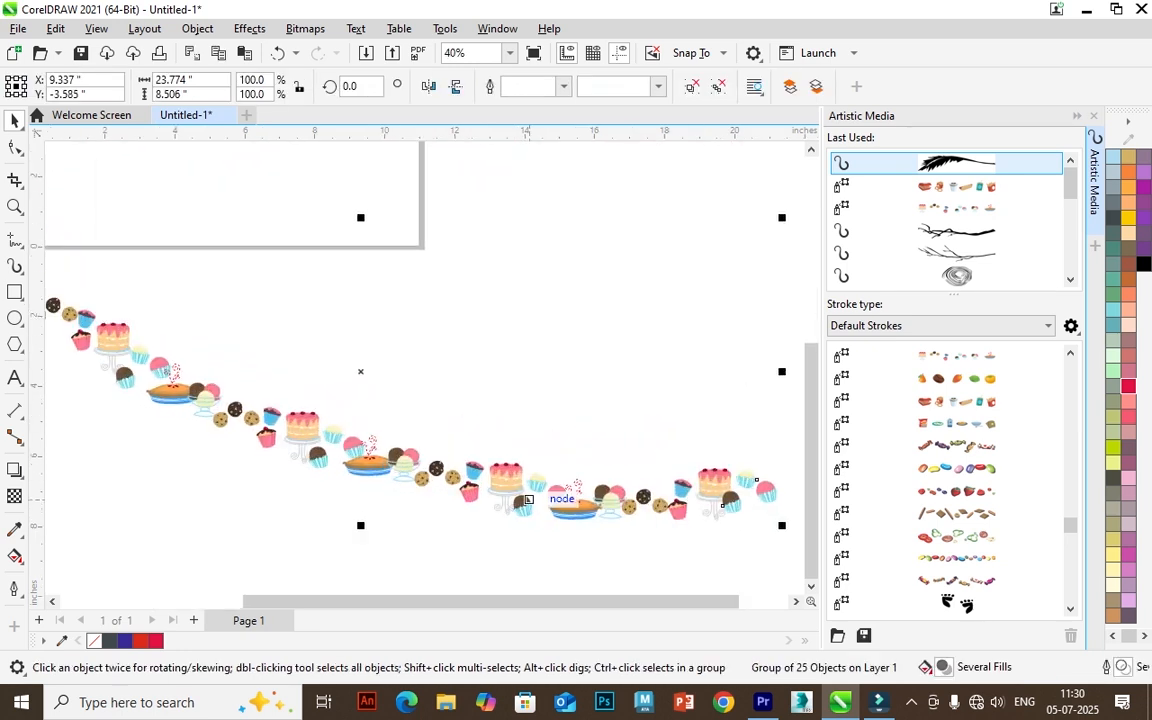
scroll(526, 499, up, 1)
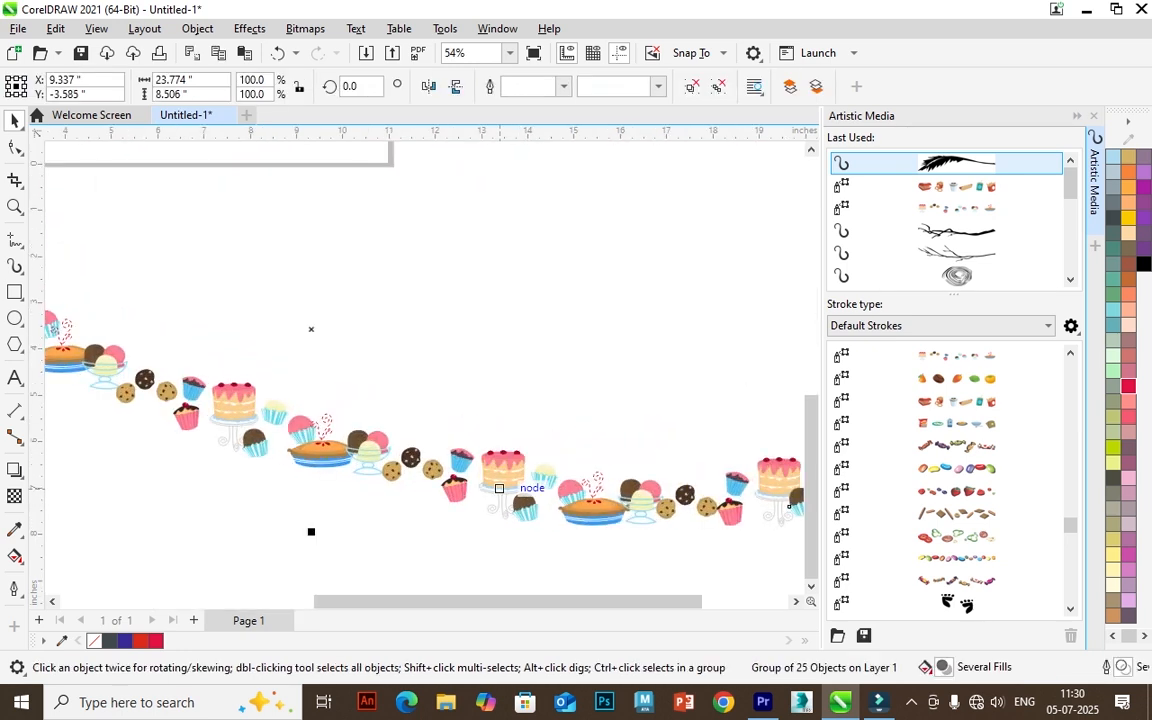
scroll(496, 506, up, 2)
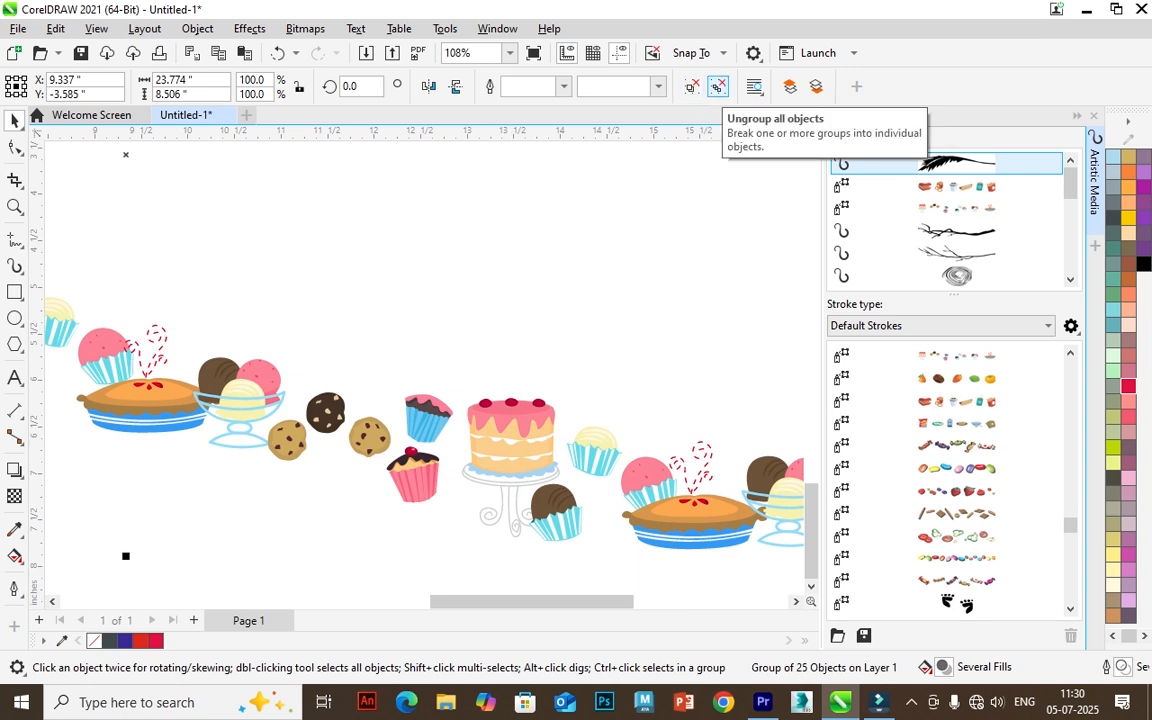
right_click(500, 392)
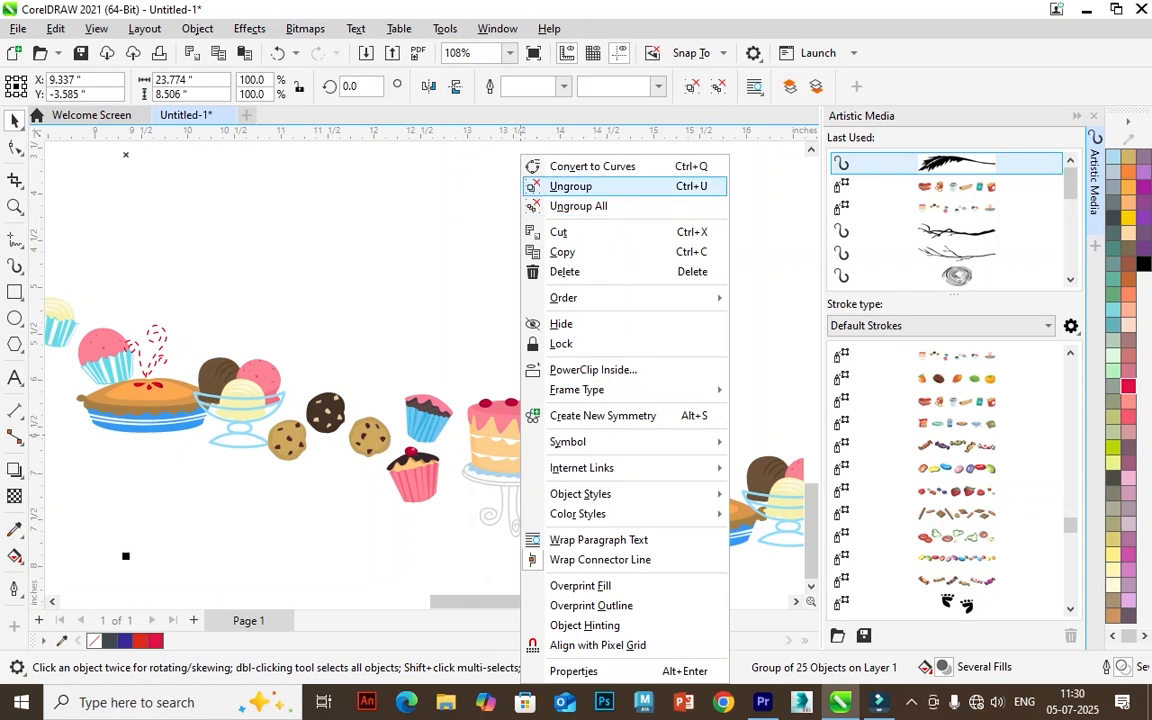
click(572, 187)
- Pull one layered cake and the neighbouring pie out of the dessert row into the empty area below
click(602, 345)
drag(504, 456, 244, 504)
scroll(575, 322, down, 2)
drag(641, 426, 560, 488)
drag(560, 488, 606, 337)
- Enlarge the separated cake to about 3.3 by 4.7 inches and try rotating it
click(308, 350)
drag(328, 396, 448, 568)
drag(417, 417, 328, 418)
click(345, 370)
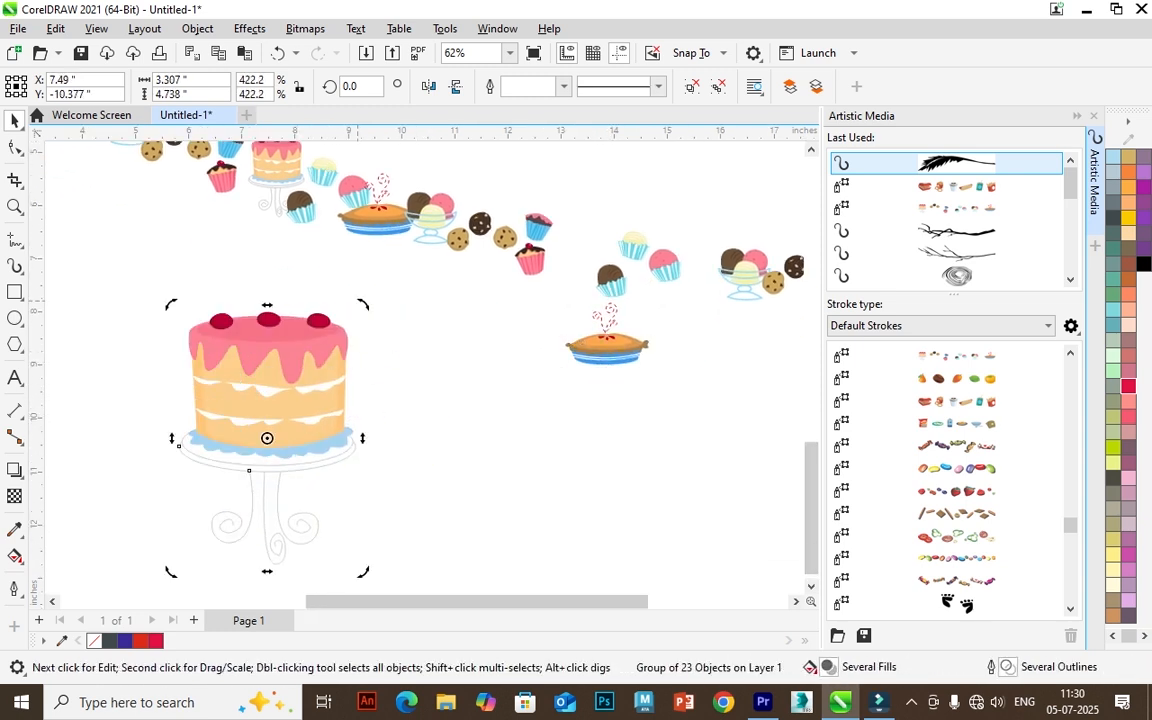
drag(364, 303, 413, 363)
- Undo the cake's rotation and enlargement, the dessert moves and the ungrouping
key(ctrl+z)
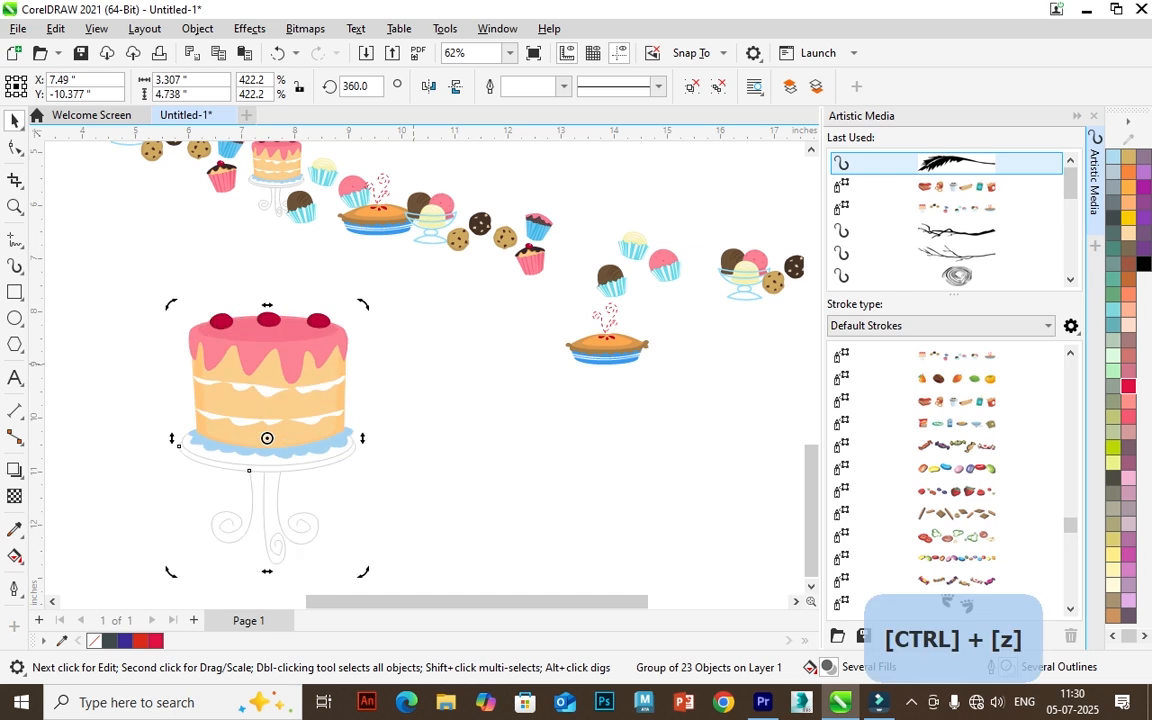
key(ctrl+z)
key(ctrl+z)
key(ctrl+z)
key(ctrl+z)
key(ctrl+z)
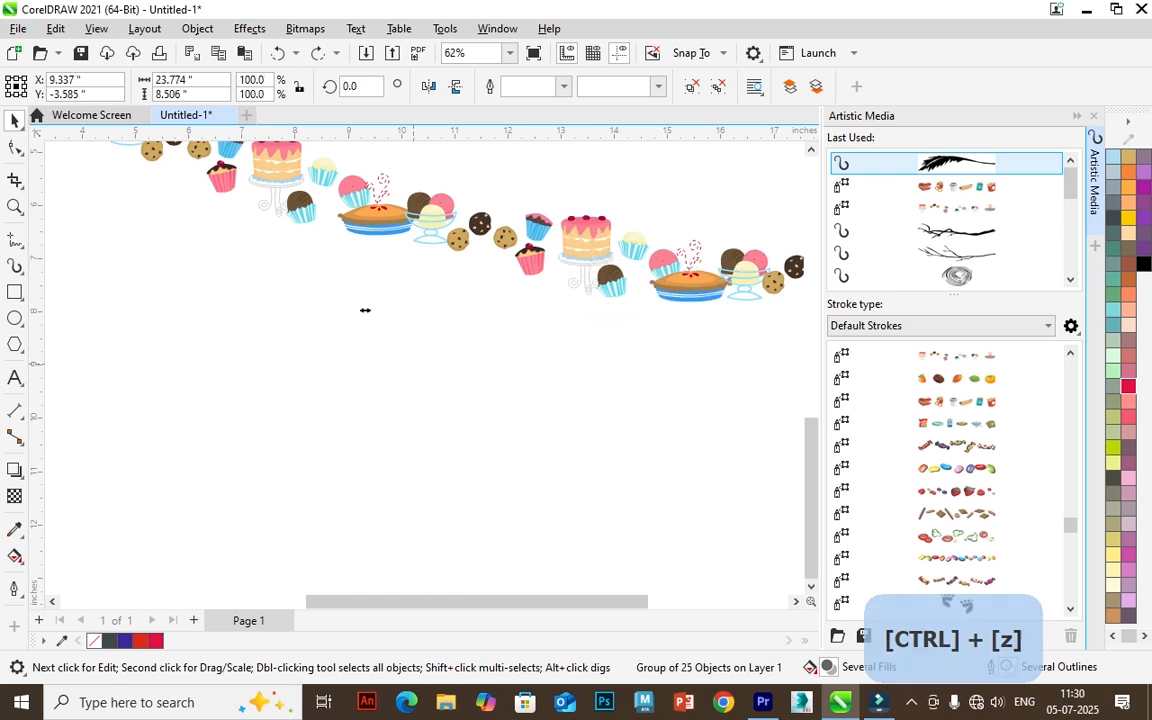
- Ungroup all levels of the dessert artwork into individual objects and clear the selection
drag(334, 352, 275, 443)
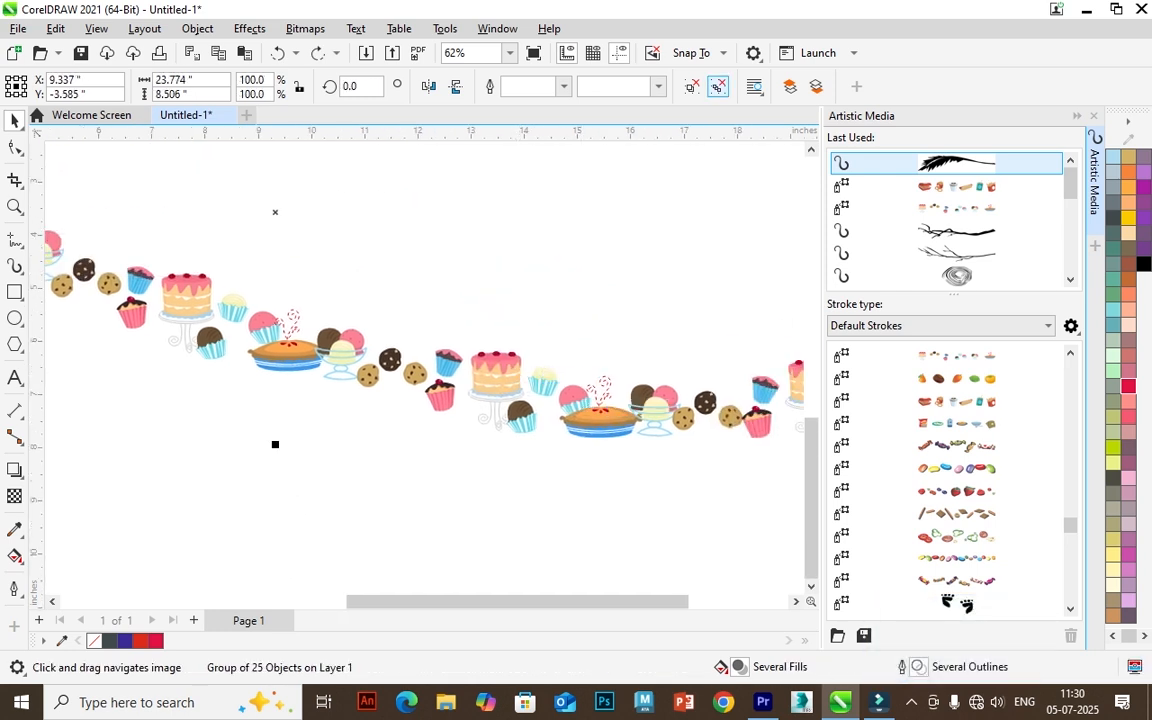
click(718, 87)
click(575, 262)
scroll(517, 368, up, 2)
scroll(480, 368, up, 6)
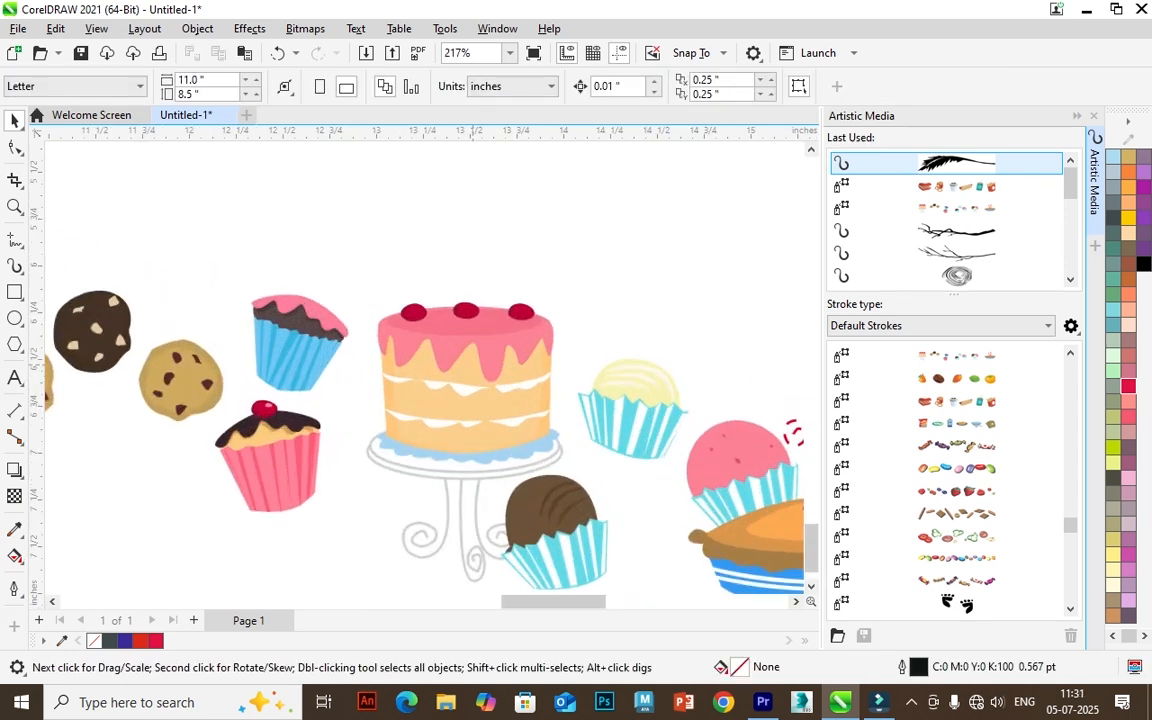
- Pull the layered cake's icing, body and plate pieces apart, moving them up and to the right
drag(519, 316, 676, 210)
drag(519, 318, 639, 247)
drag(529, 421, 657, 308)
drag(566, 449, 622, 375)
drag(509, 512, 602, 363)
drag(482, 529, 534, 454)
- Select all the ungrouped dessert pieces below the CORELDRAW lettering and delete them
scroll(553, 389, down, 12)
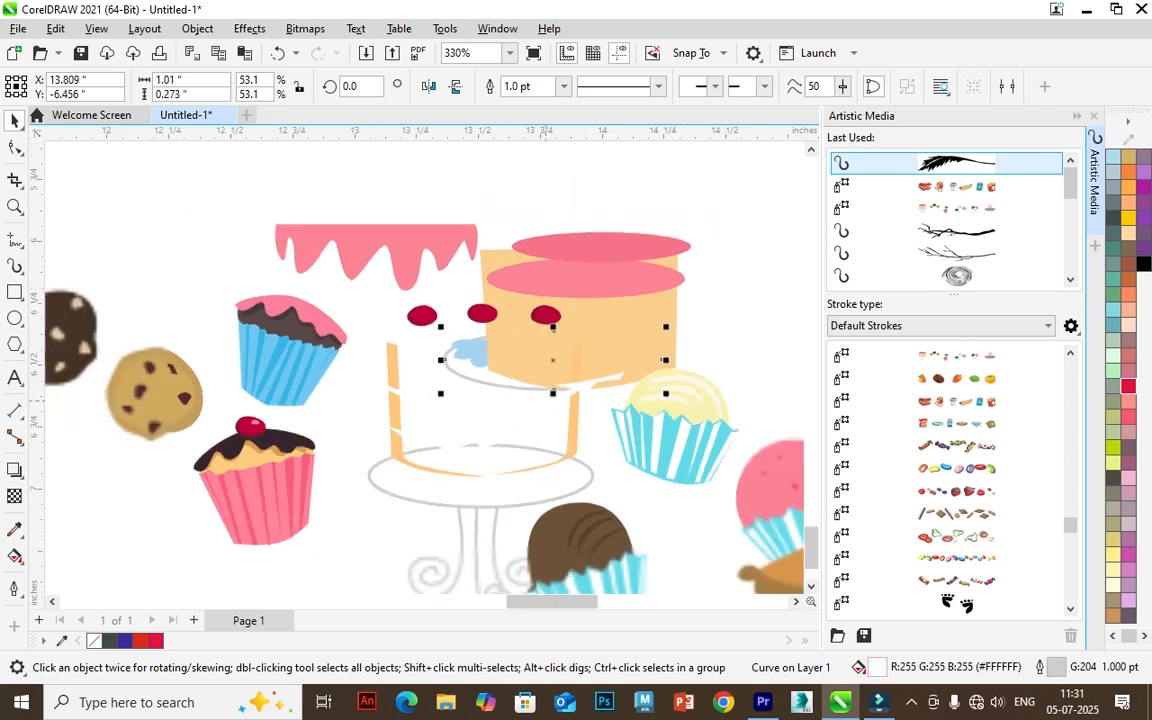
scroll(551, 389, down, 1)
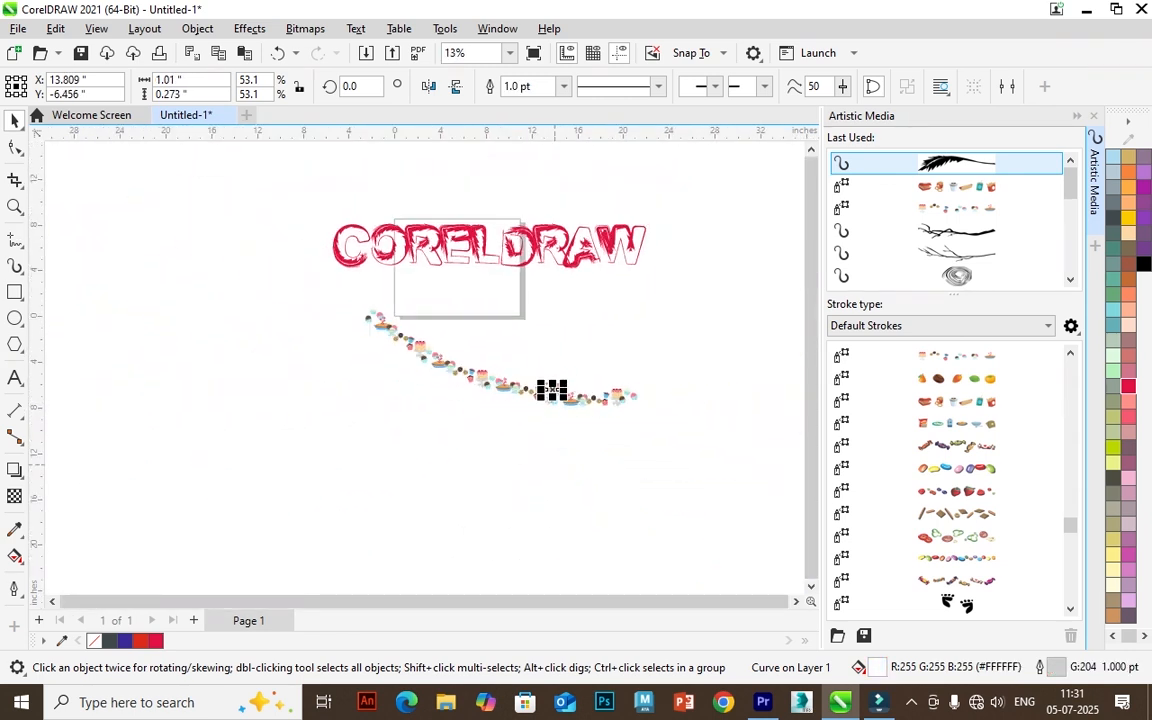
key(ctrl+k)
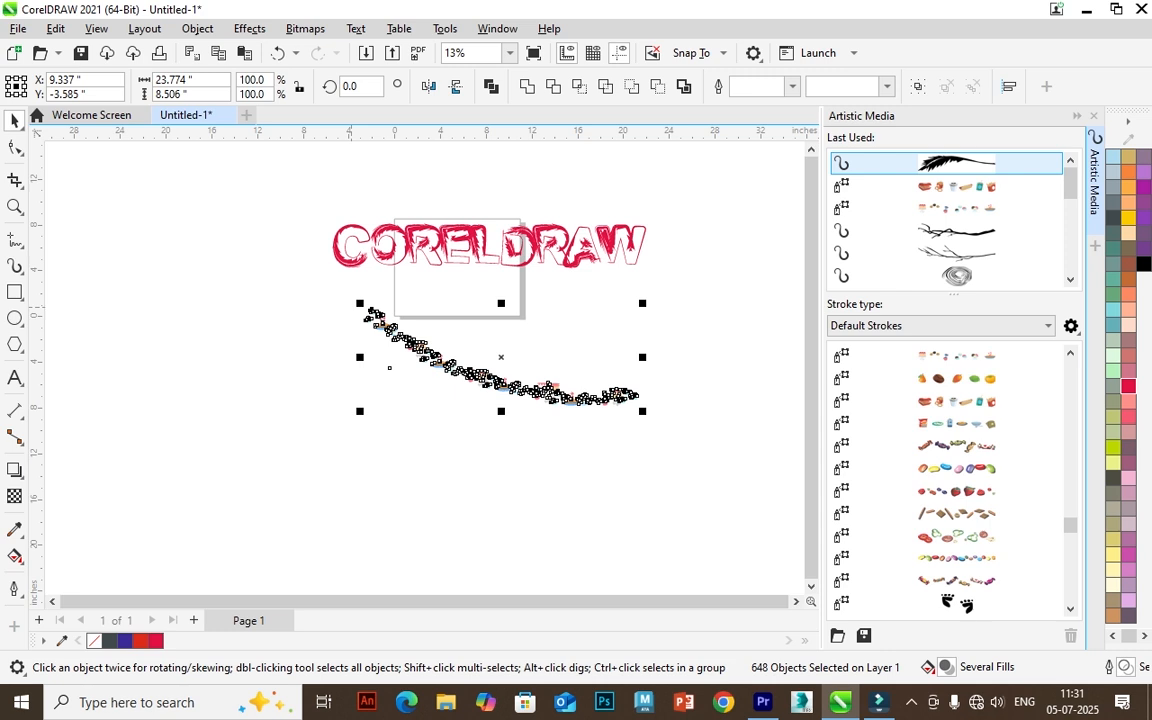
key(Delete)
scroll(484, 196, up, 3)
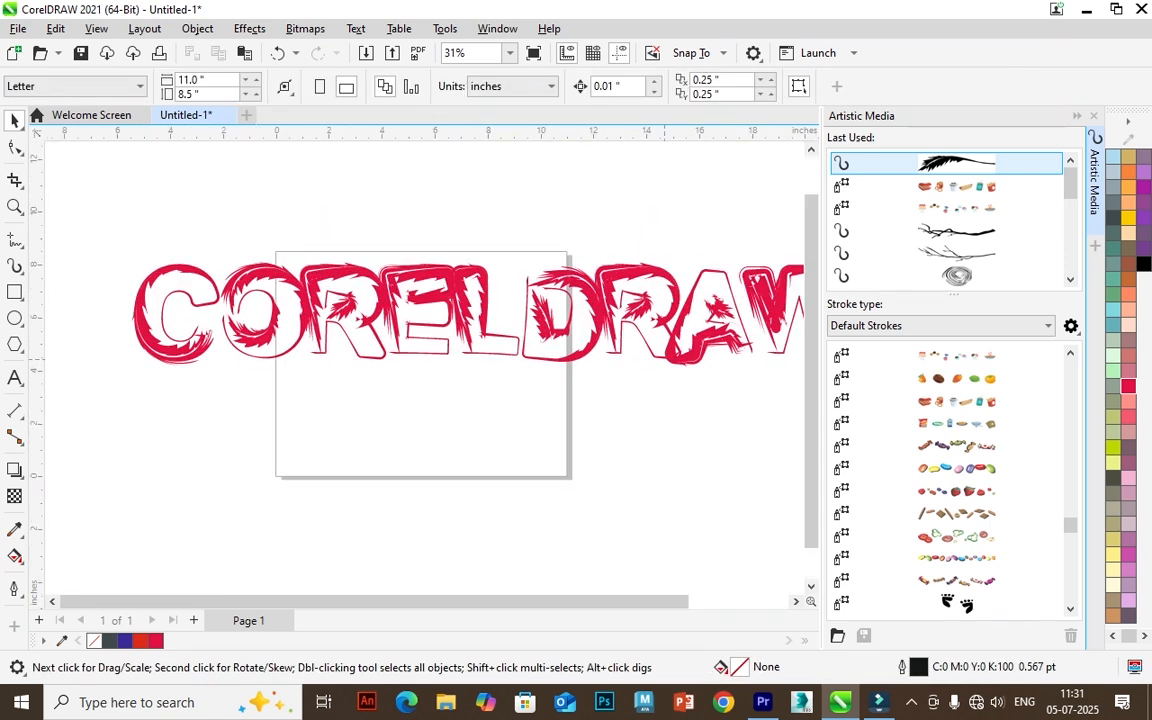
drag(688, 361, 604, 362)
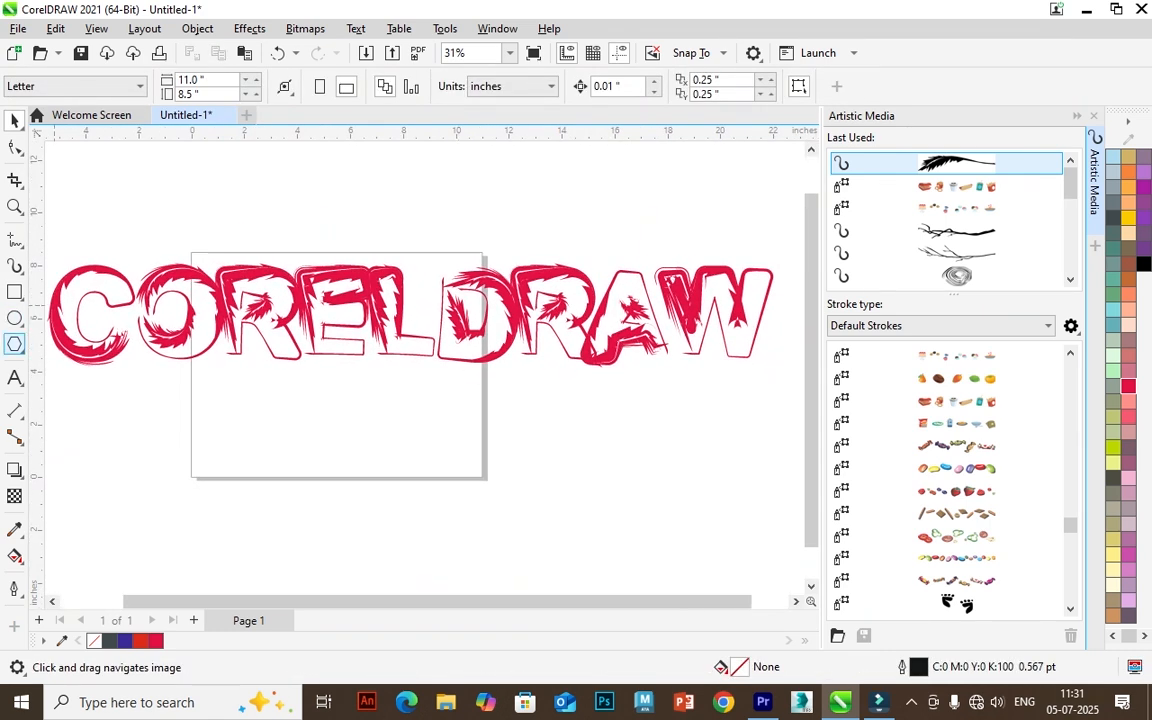